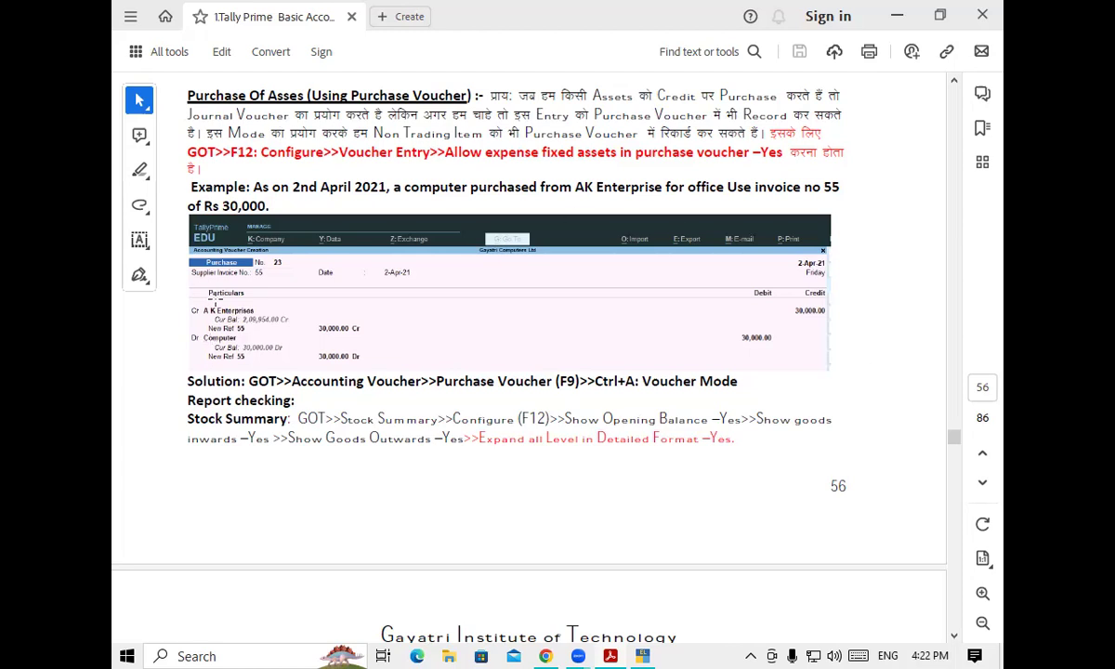
Switch to TallyPrime, start a Purchase voucher and change its mode to As Voucher.
click(651, 657)
key(v)
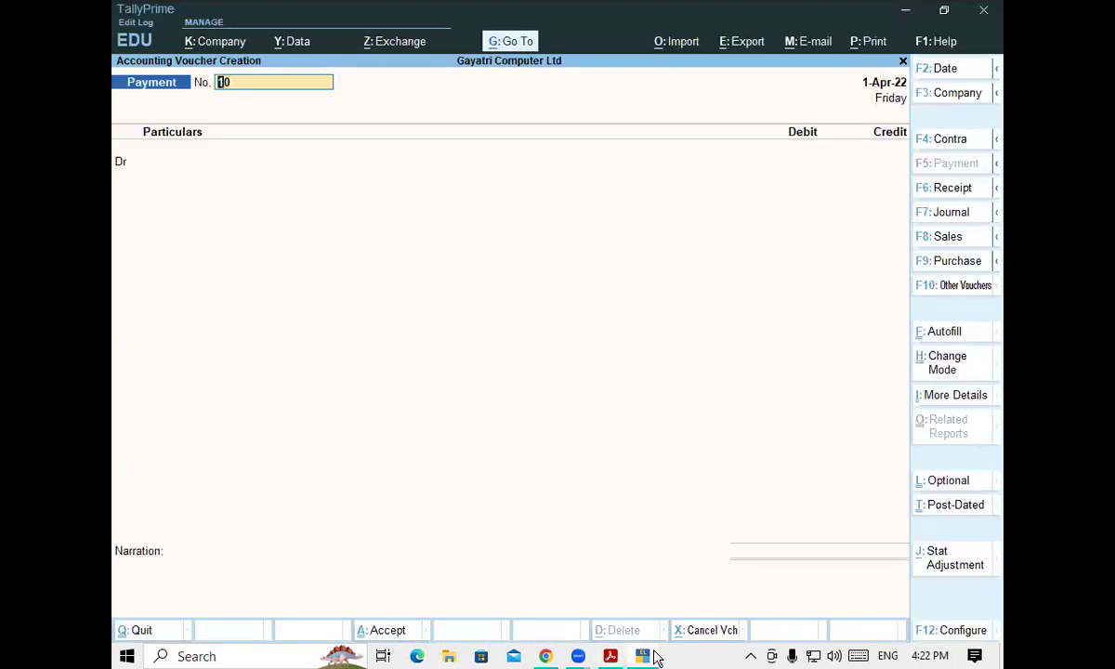
key(F9)
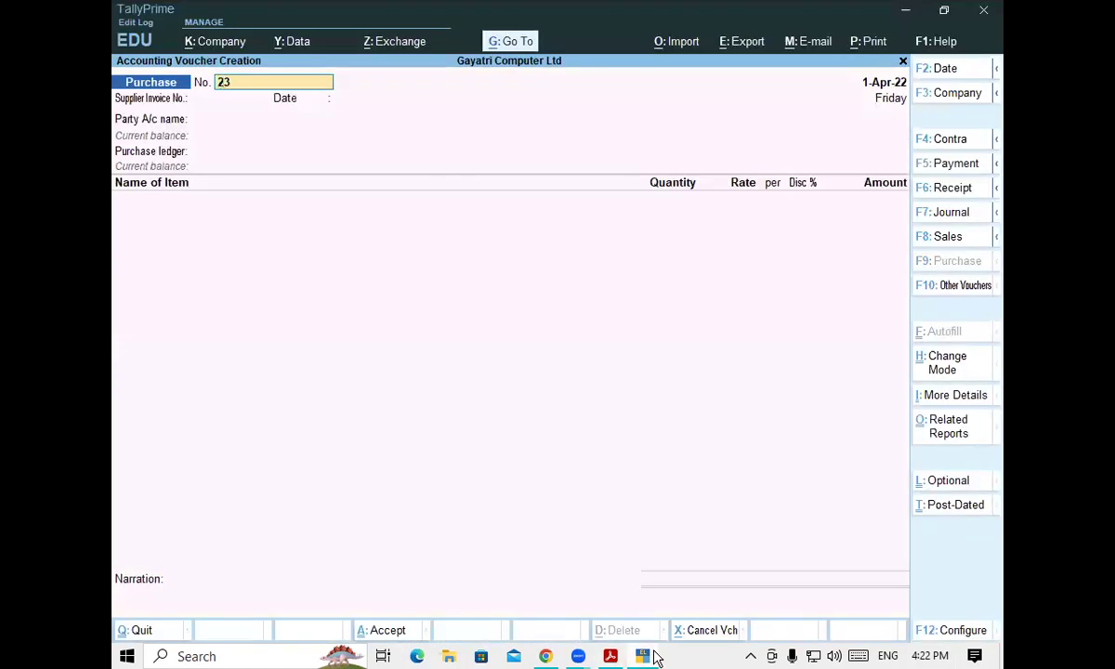
key(ctrl+h)
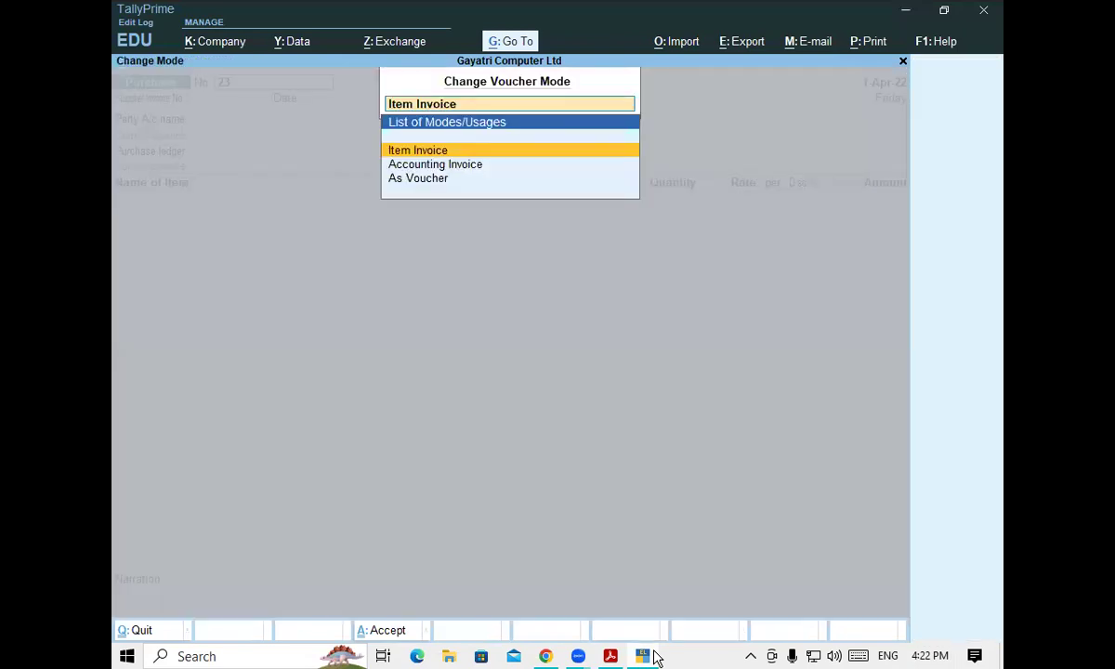
key(Down)
key(Down)
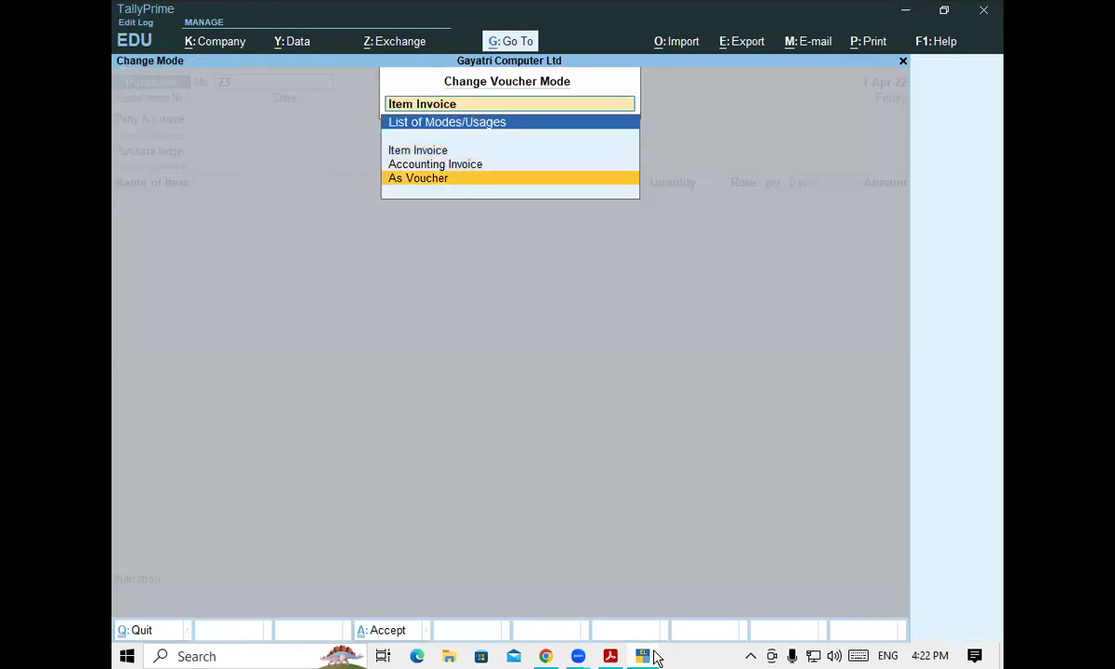
key(Return)
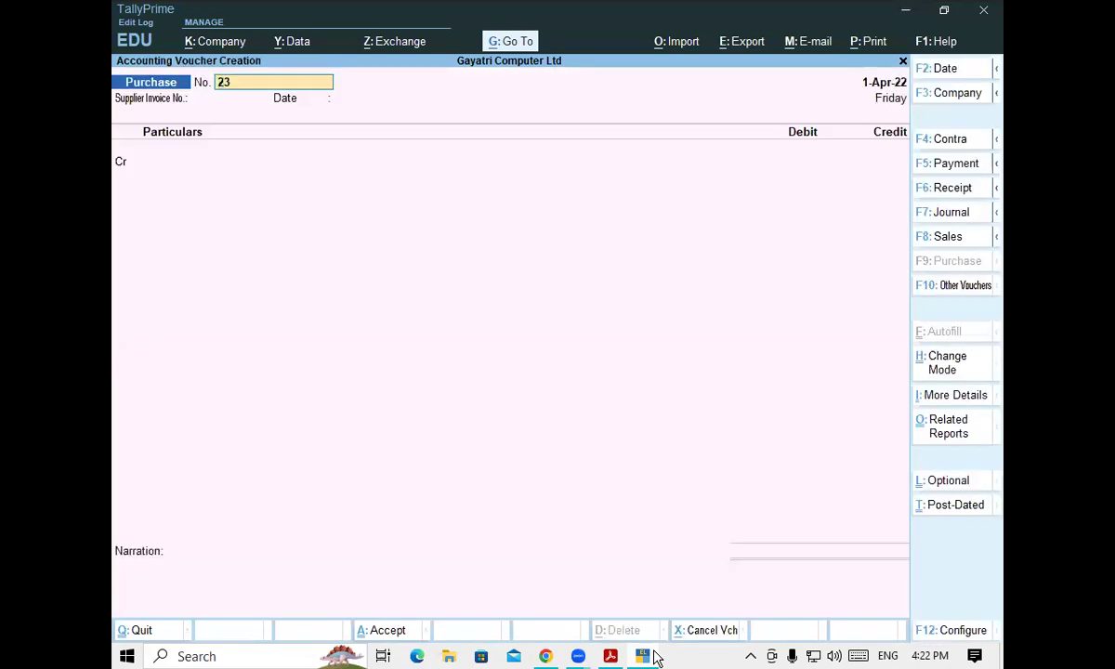
key(Return)
key(Return)
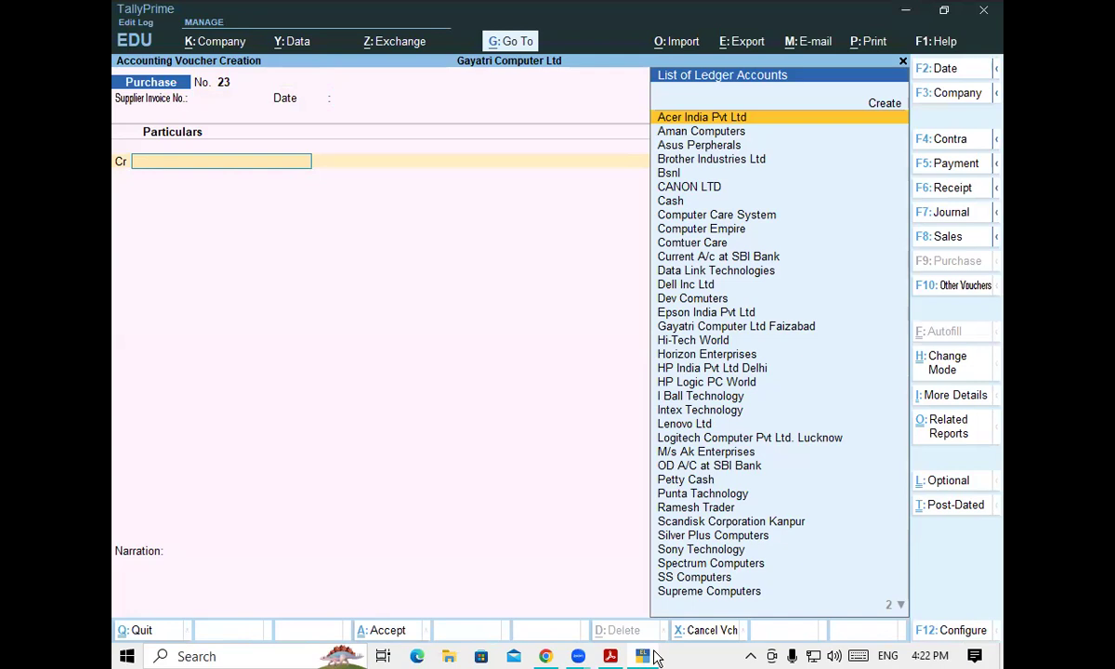
text(M)
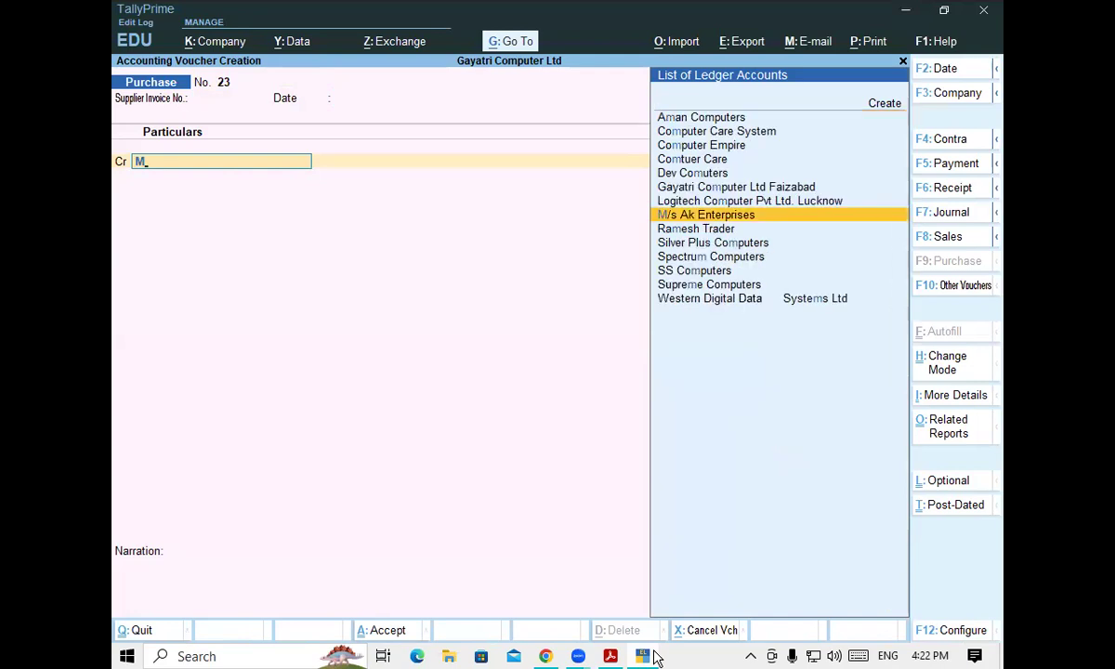
key(Return)
key(Return)
key(Return)
key(Return)
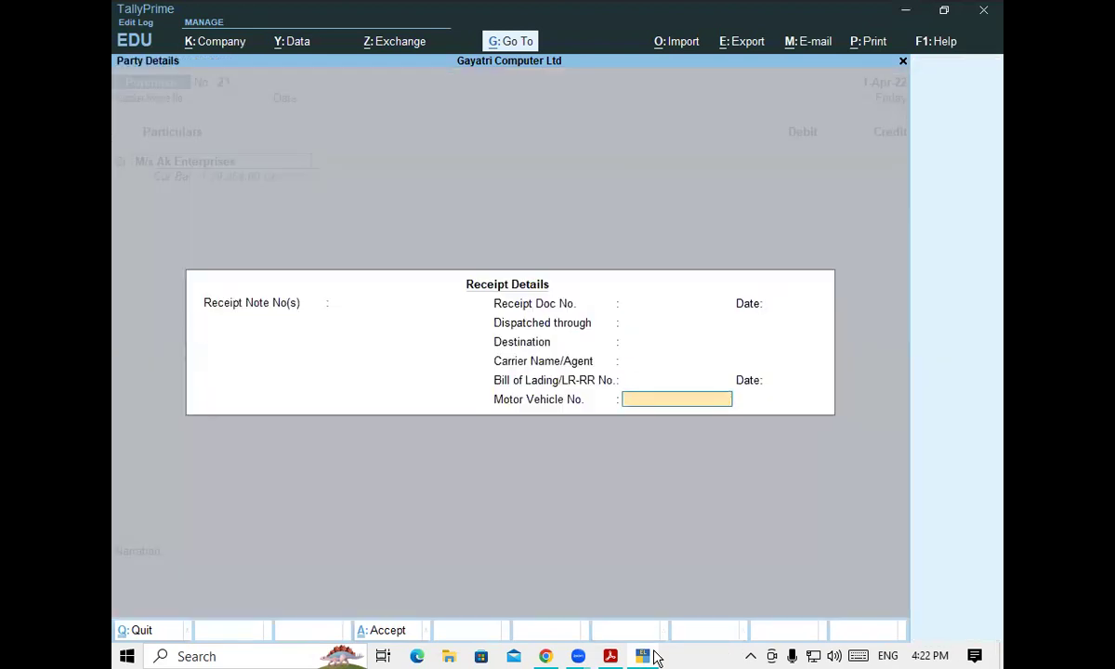
key(Return)
key(Return)
key(Return)
key(Return)
key(Return)
key(Return)
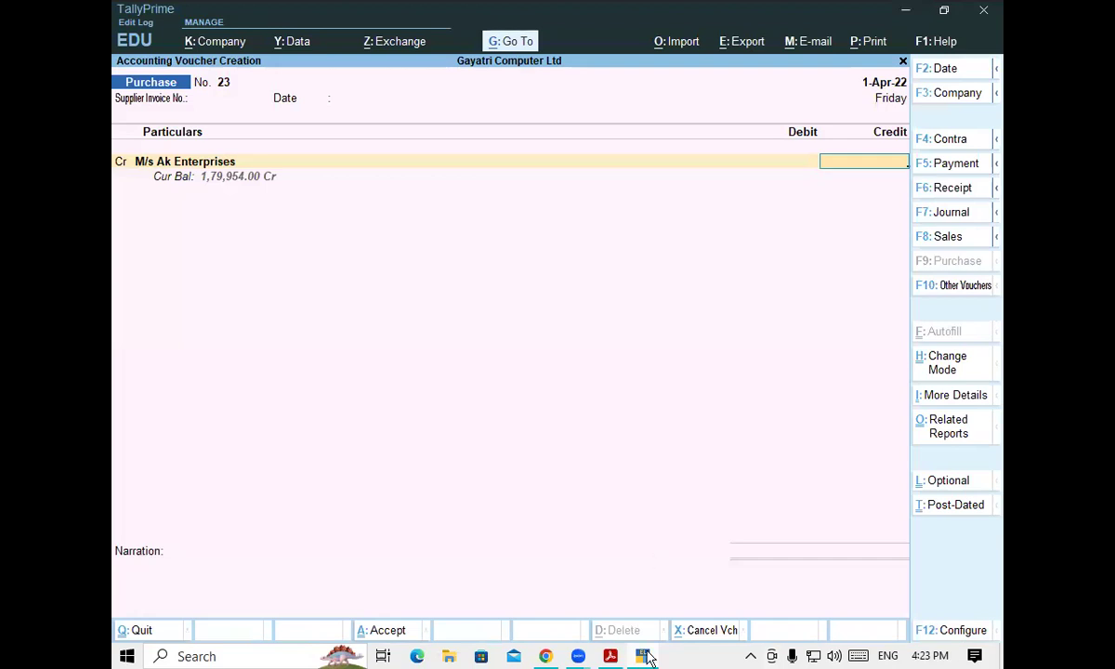
text(30000)
key(Return)
key(Return)
key(Return)
key(Return)
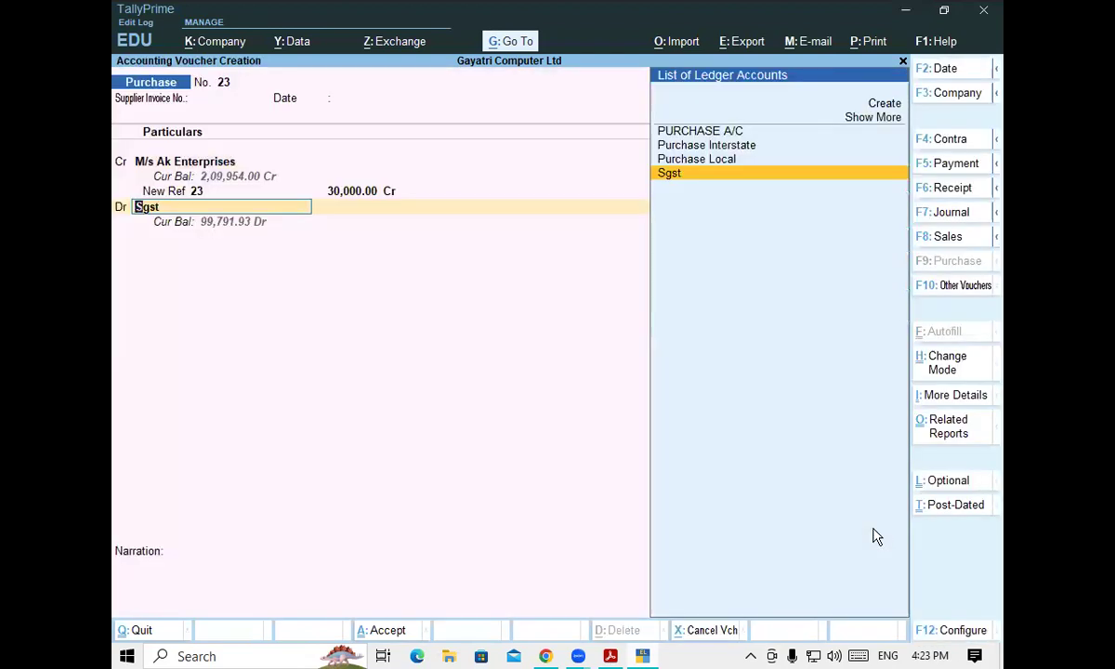
click(227, 86)
click(232, 100)
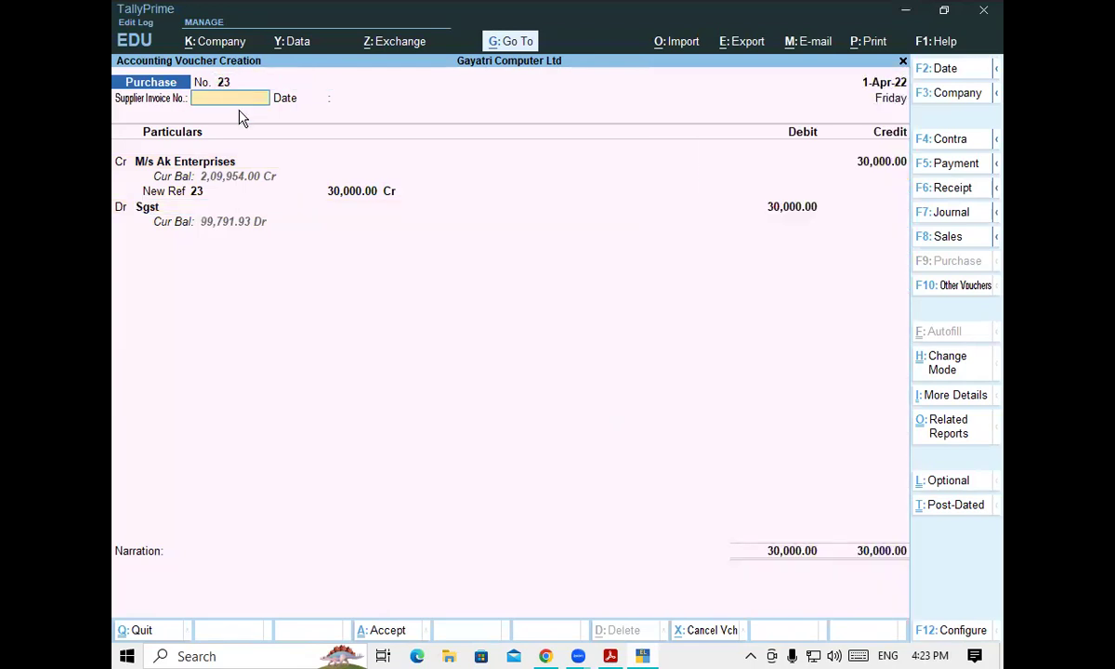
text(55)
key(Return)
key(Return)
key(Return)
key(Return)
key(Return)
key(Return)
key(Return)
key(Return)
key(Return)
key(Return)
key(Return)
key(Return)
key(Return)
key(Return)
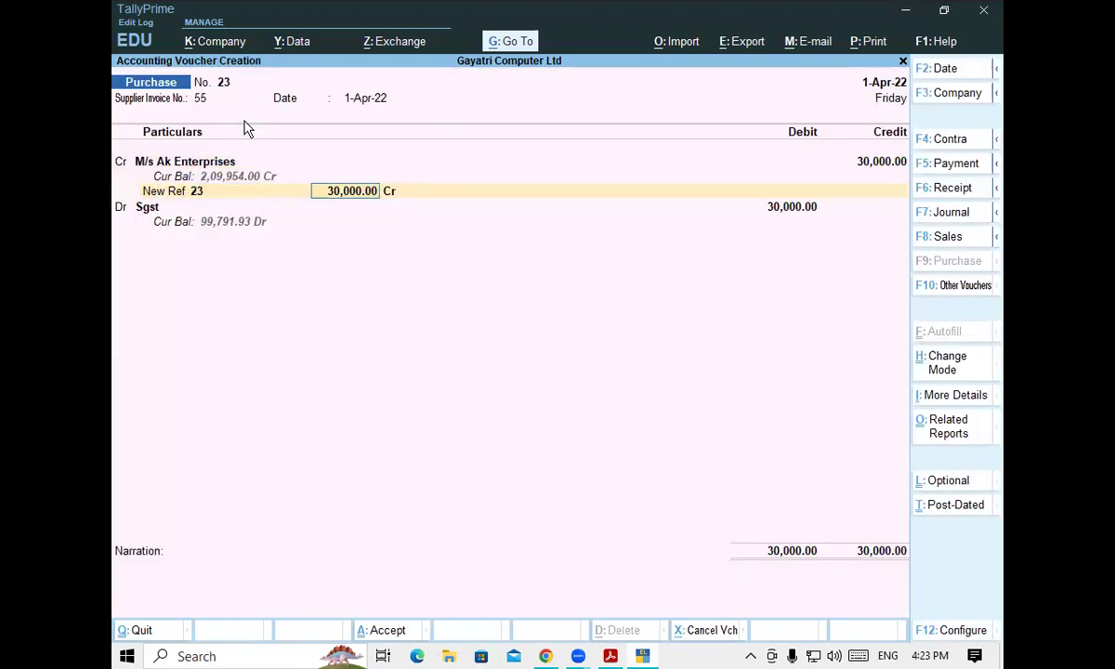
key(Return)
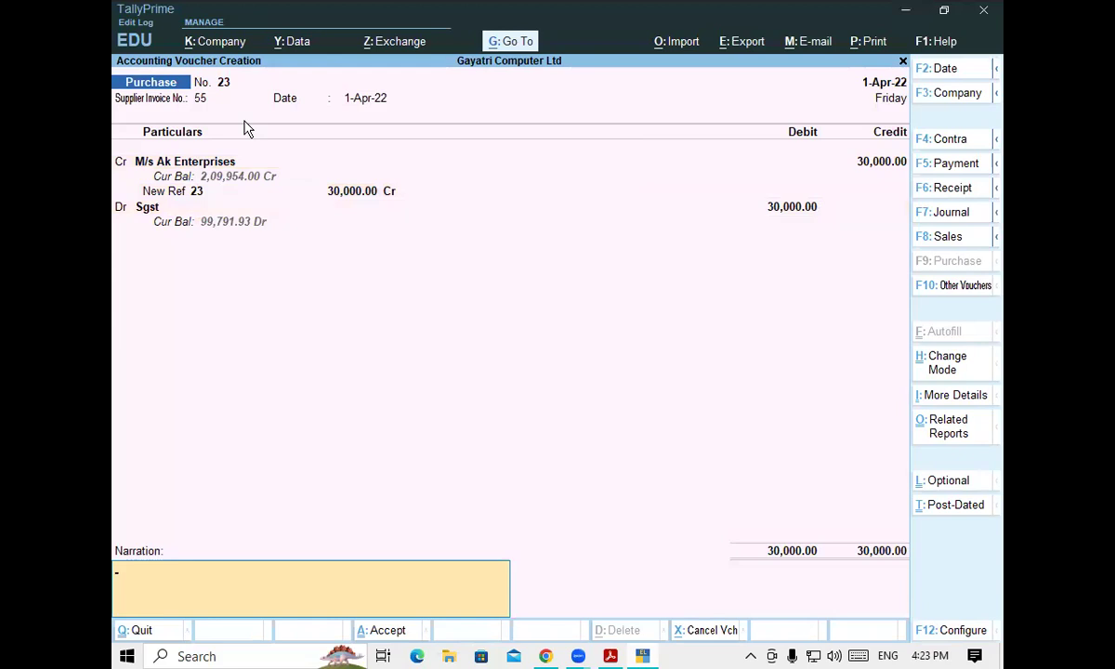
key(Return)
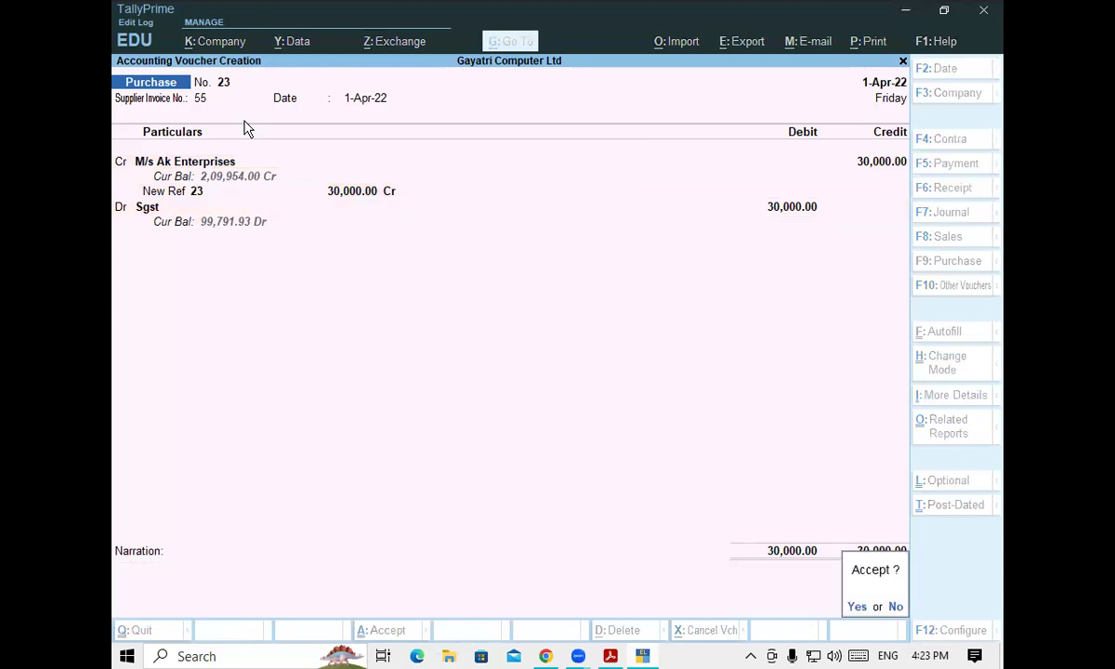
key(n)
key(Escape)
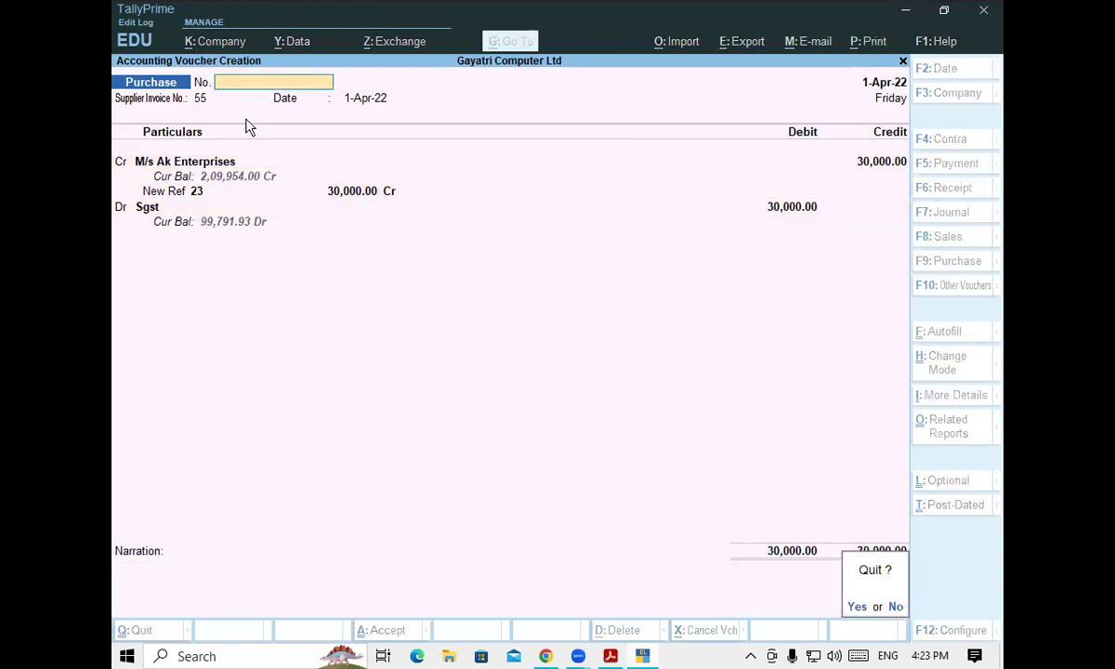
key(y)
Keep the voucher number, enter supplier invoice number 55 and accept 1-Apr-22 as the invoice date.
key(Return)
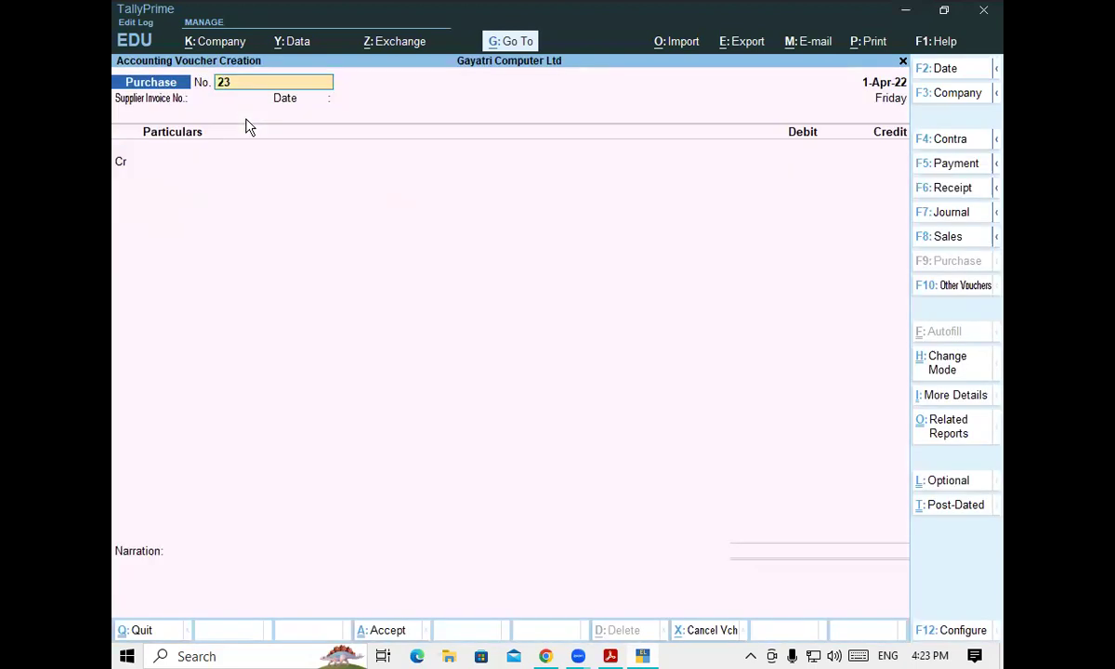
text(55)
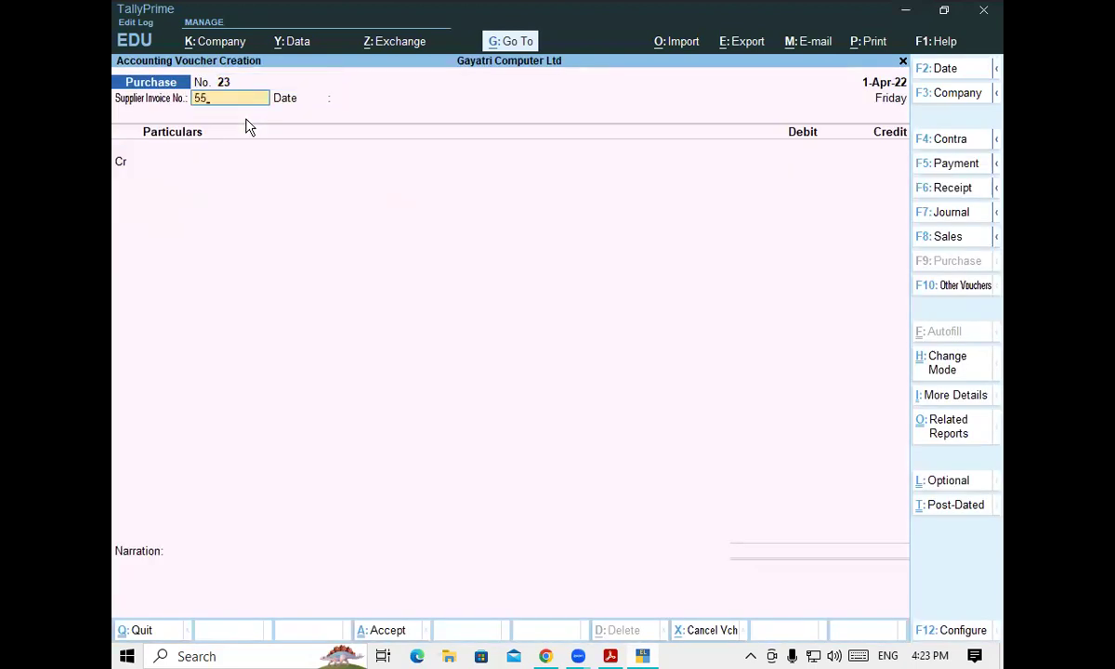
key(Return)
key(Return)
Choose M/s Ak Enterprises as the credited ledger and accept its receipt and party details without changes.
text(M)
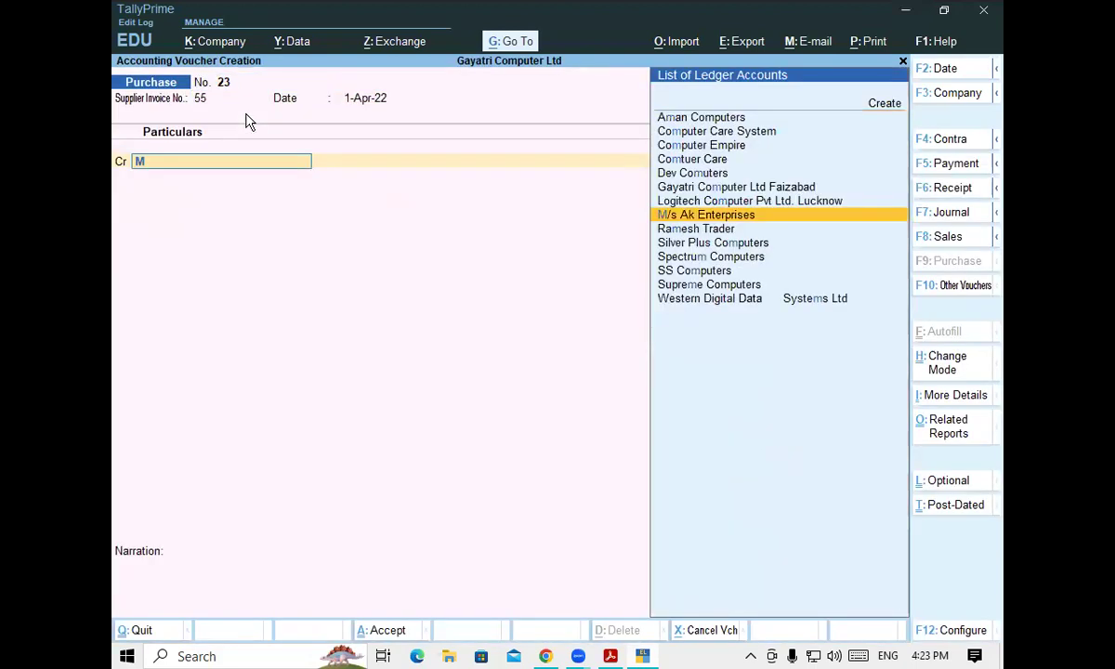
text(/s)
key(Return)
key(Return)
key(Return)
key(Return)
key(Return)
key(Return)
key(Return)
key(Return)
key(Return)
key(Return)
key(Return)
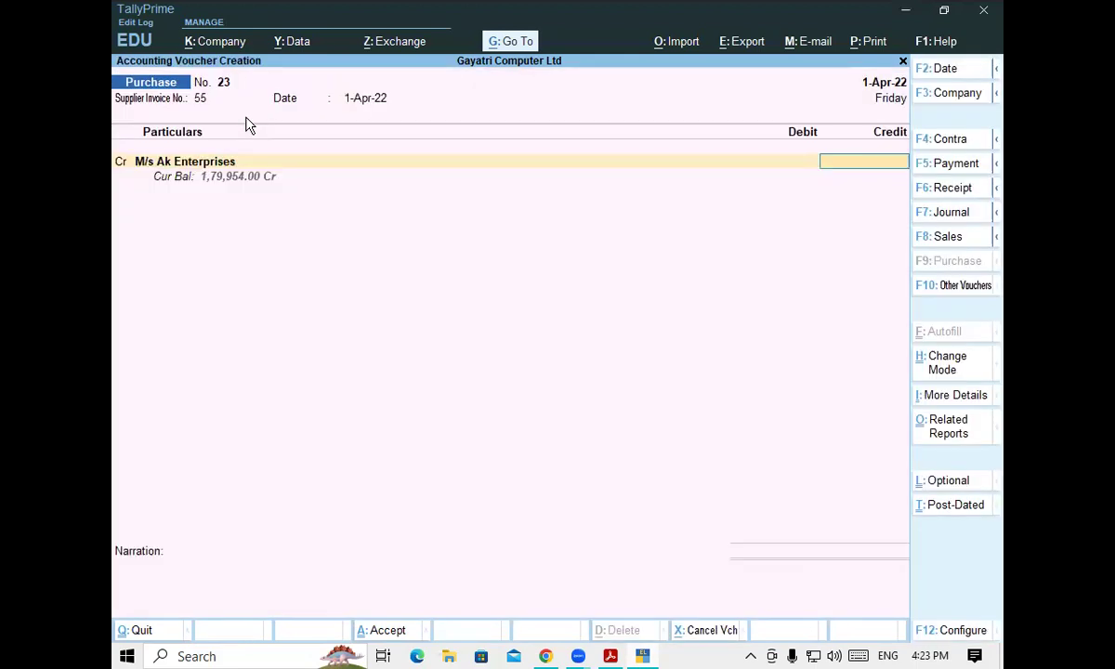
Credit M/s Ak Enterprises with 30,000 and allocate the full amount to New Ref 55 in the bill-wise details.
text(30000)
key(Return)
key(Return)
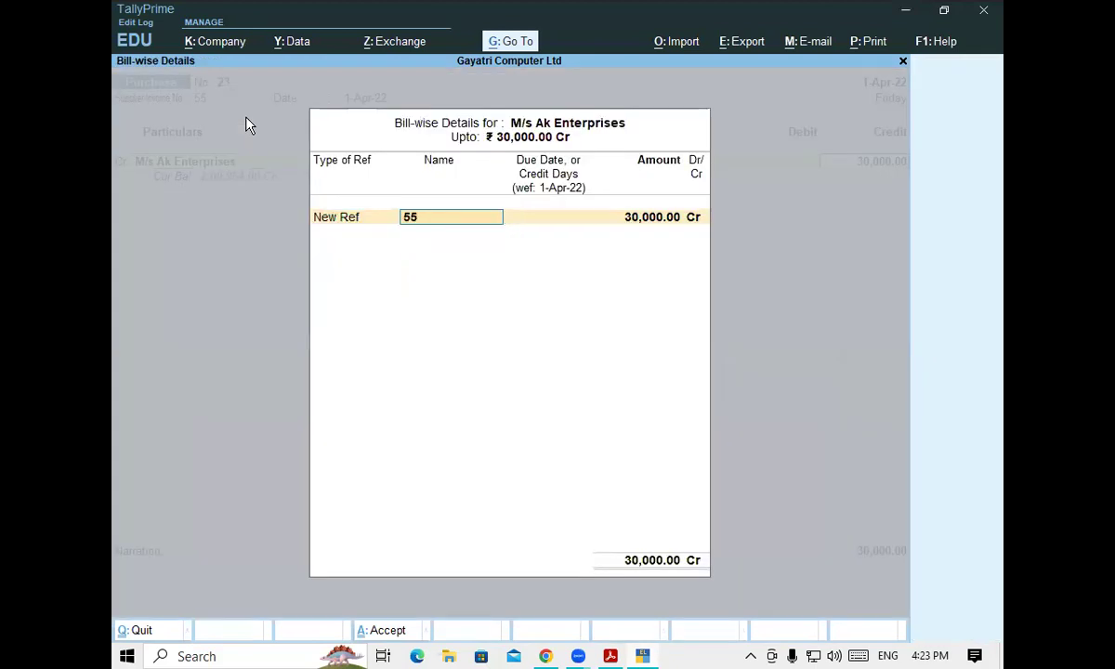
key(Return)
key(Return)
key(Return)
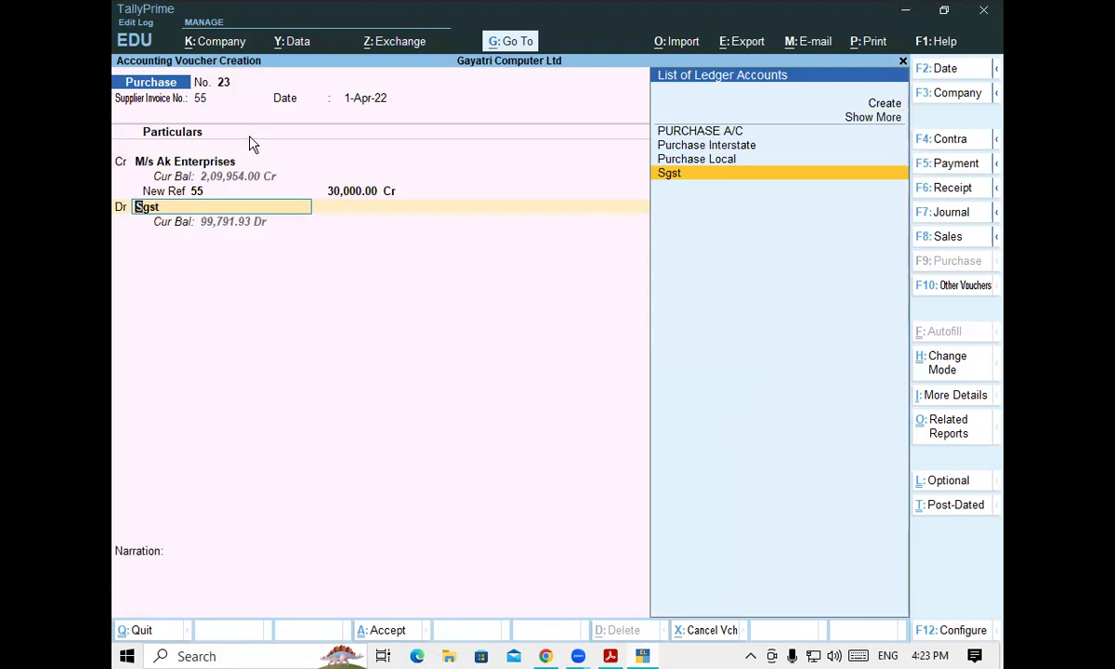
Start a new ledger for the debit line from within the voucher and name it Computer, without an alias.
key(alt+c)
text(C)
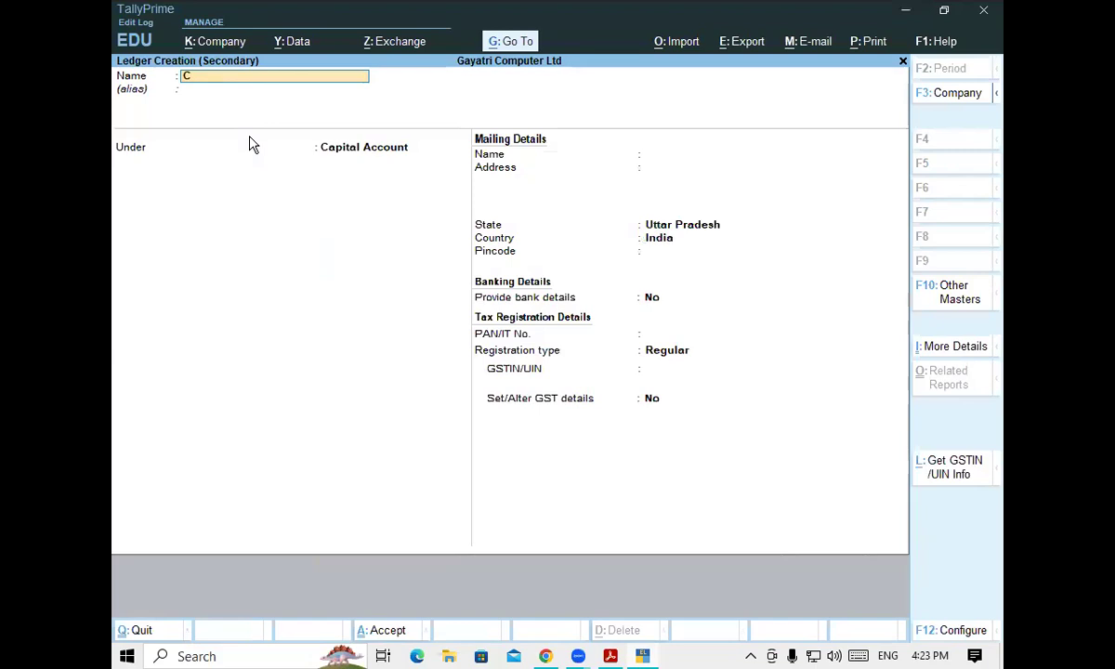
text(om)
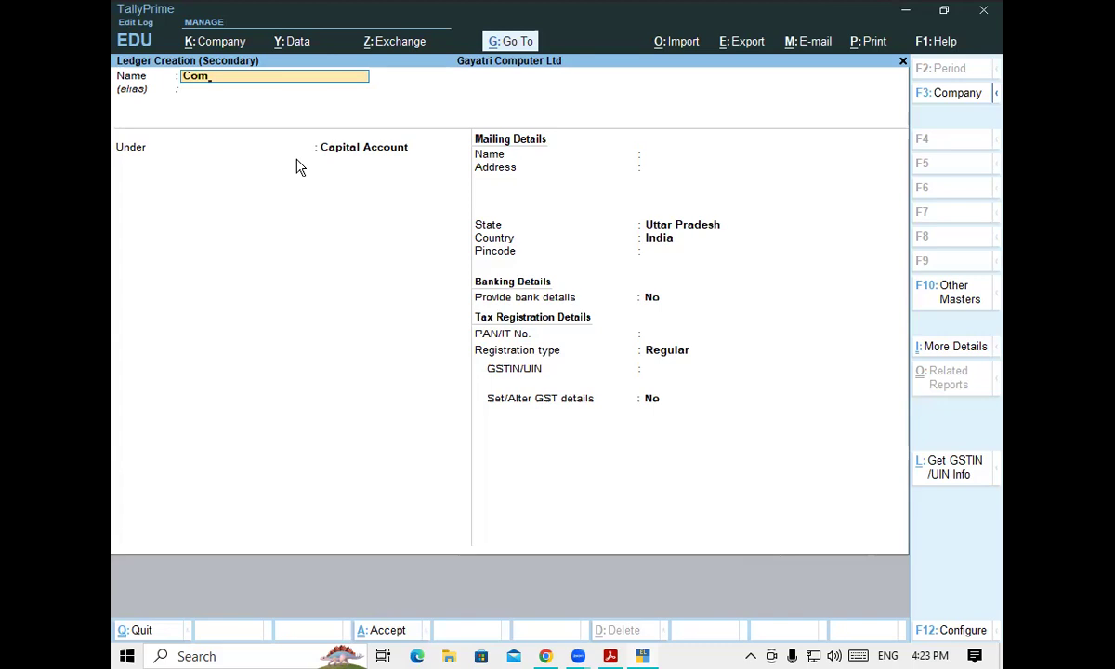
text(puter)
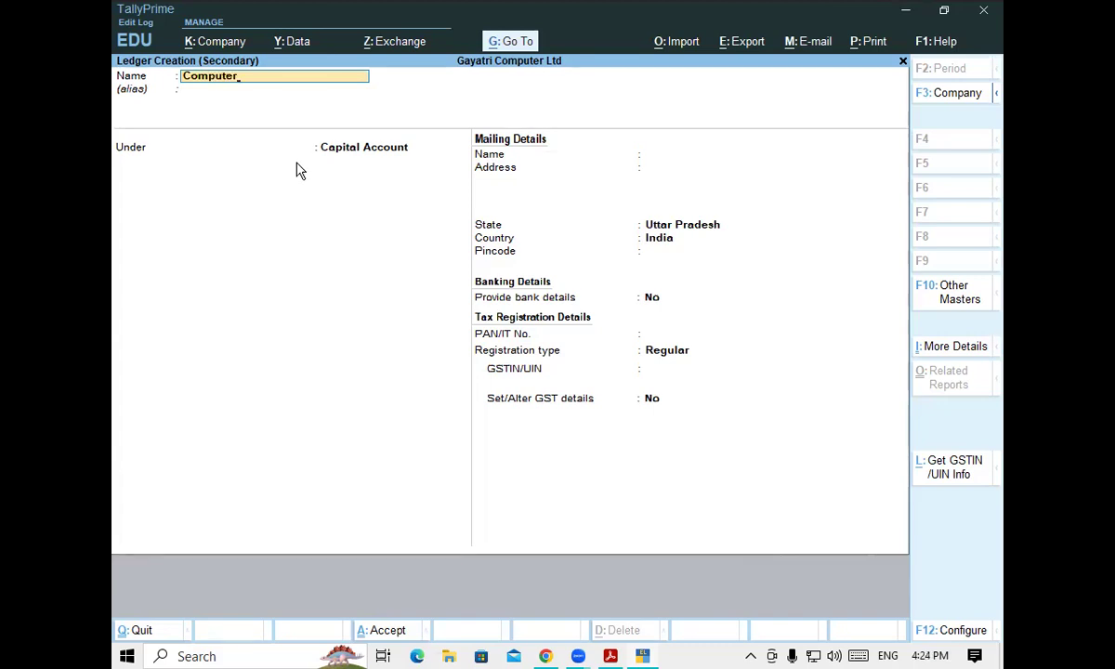
key(Return)
key(Return)
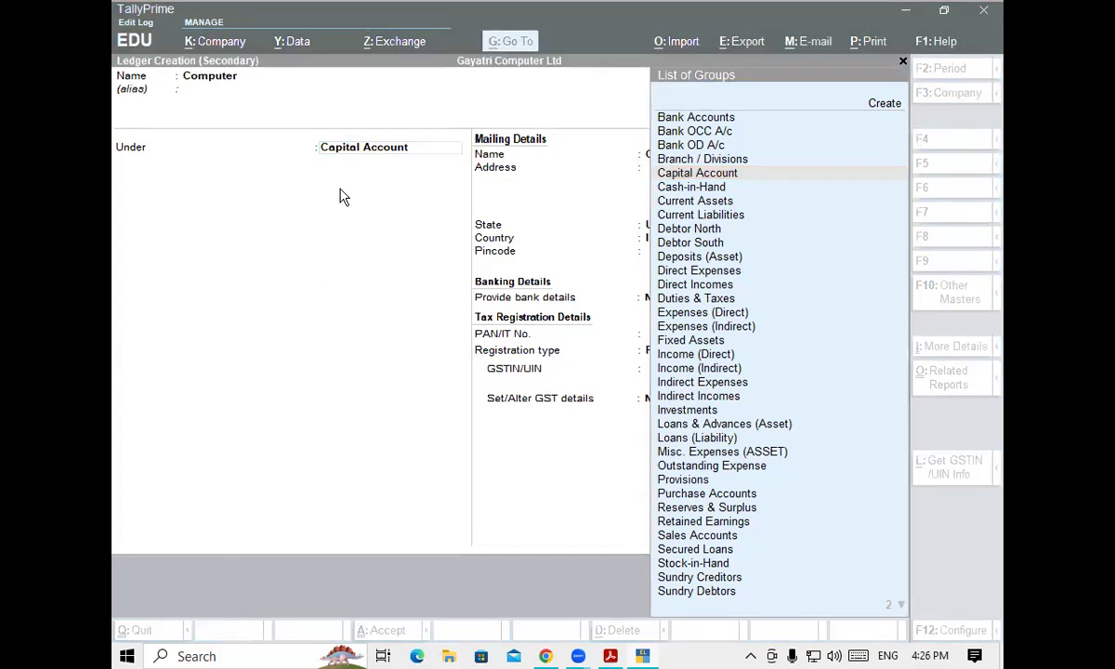
Place the Computer ledger under Fixed Assets, set its type of supply to Goods and save the ledger.
click(353, 156)
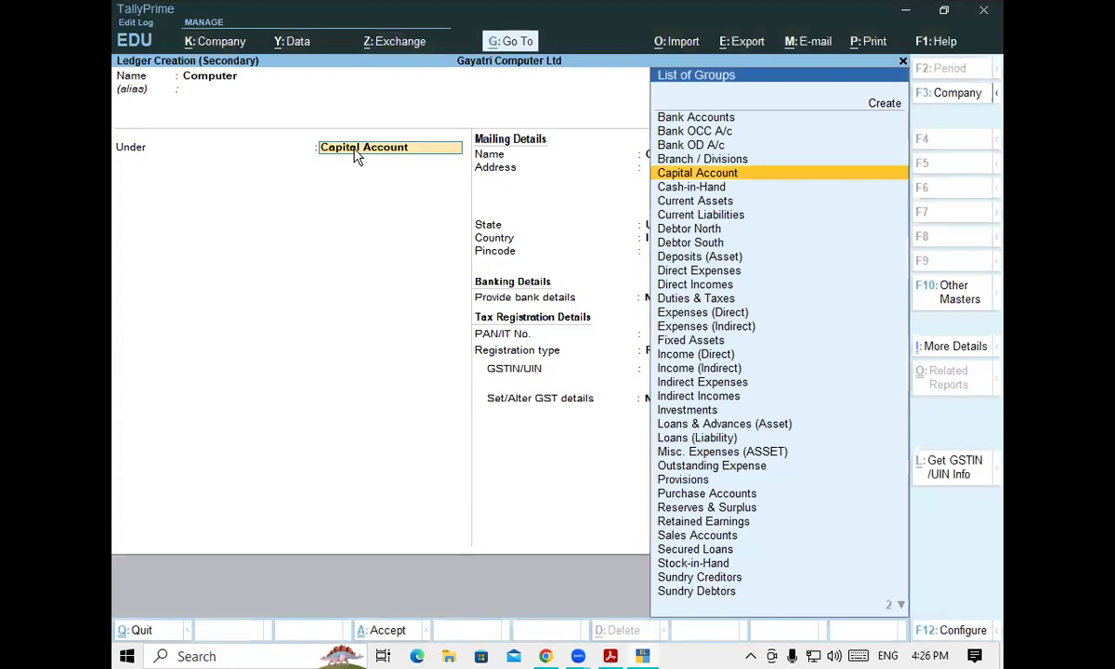
text(Fi)
key(Return)
key(Return)
key(Return)
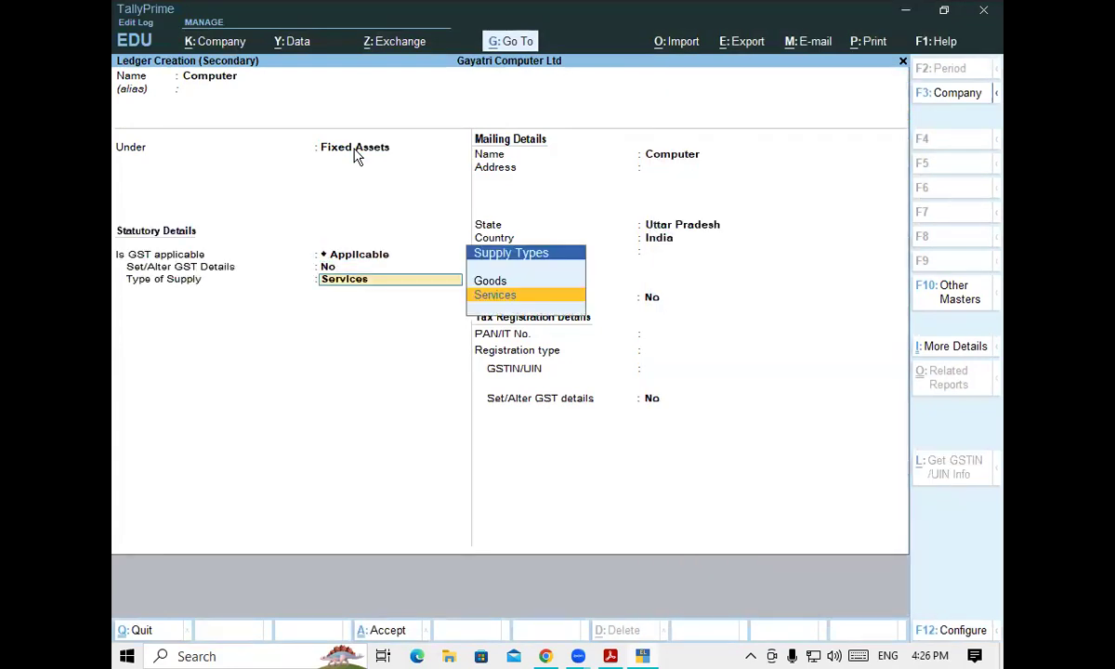
key(Up)
key(Return)
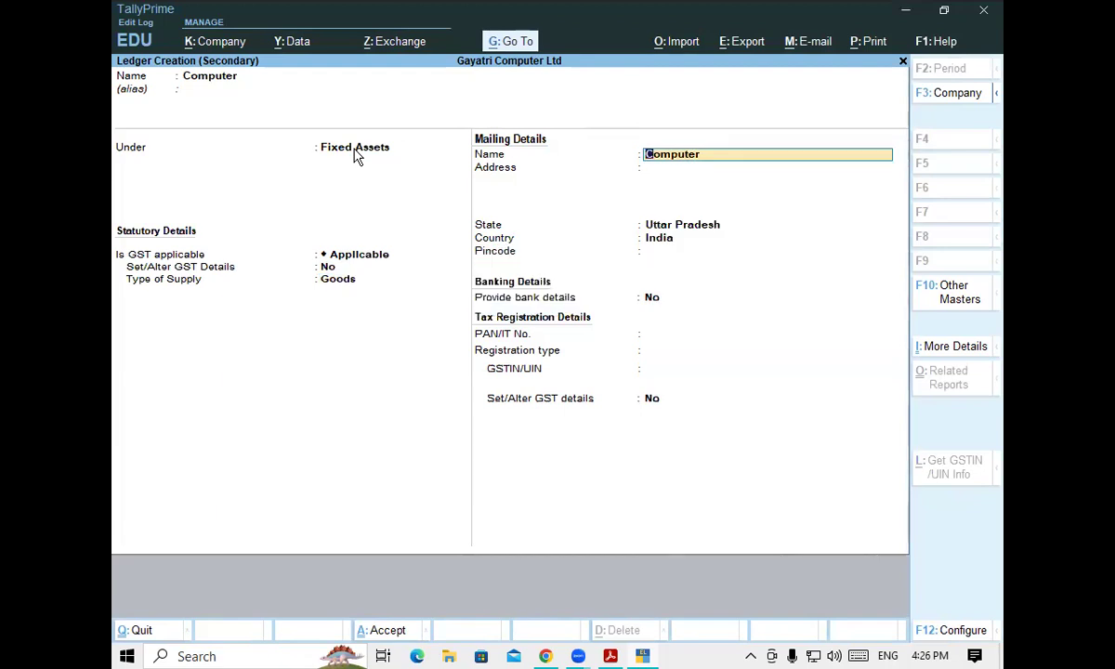
key(ctrl+a)
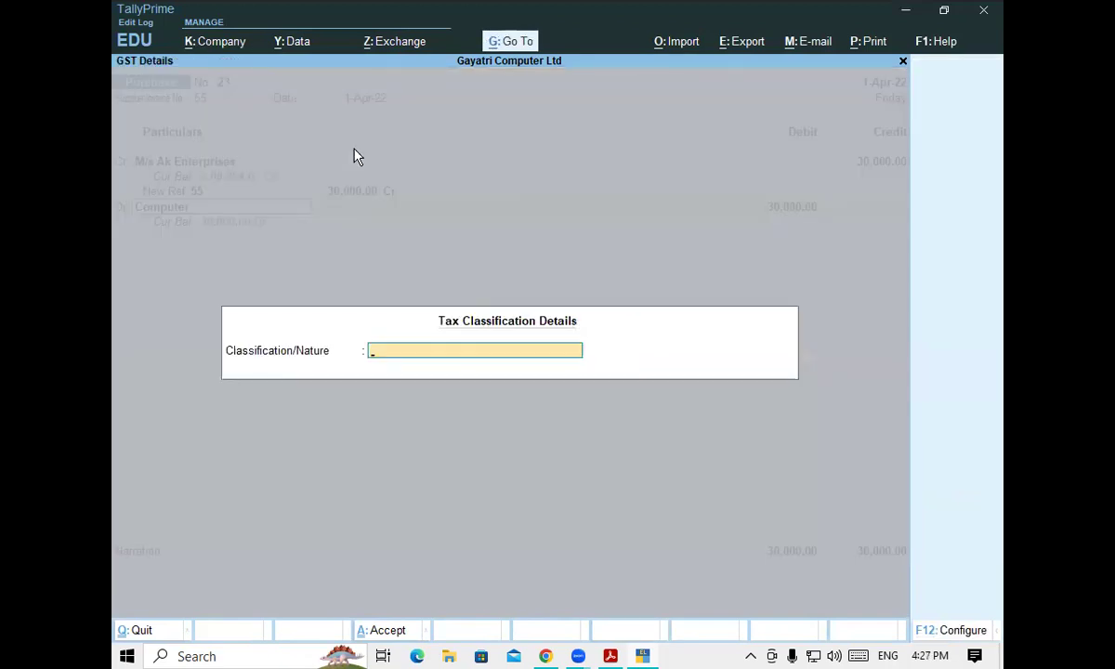
Leave the tax classification and narration blank, accept the 30,000 debit to Computer and save the purchase voucher.
key(Return)
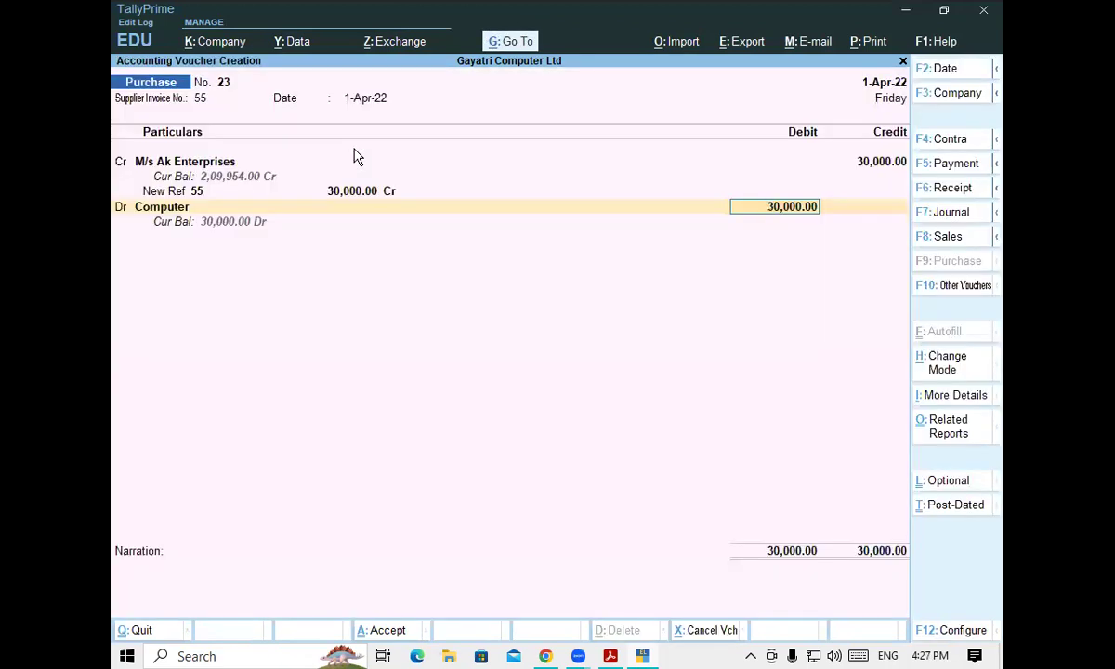
key(Return)
key(Return)
key(Return)
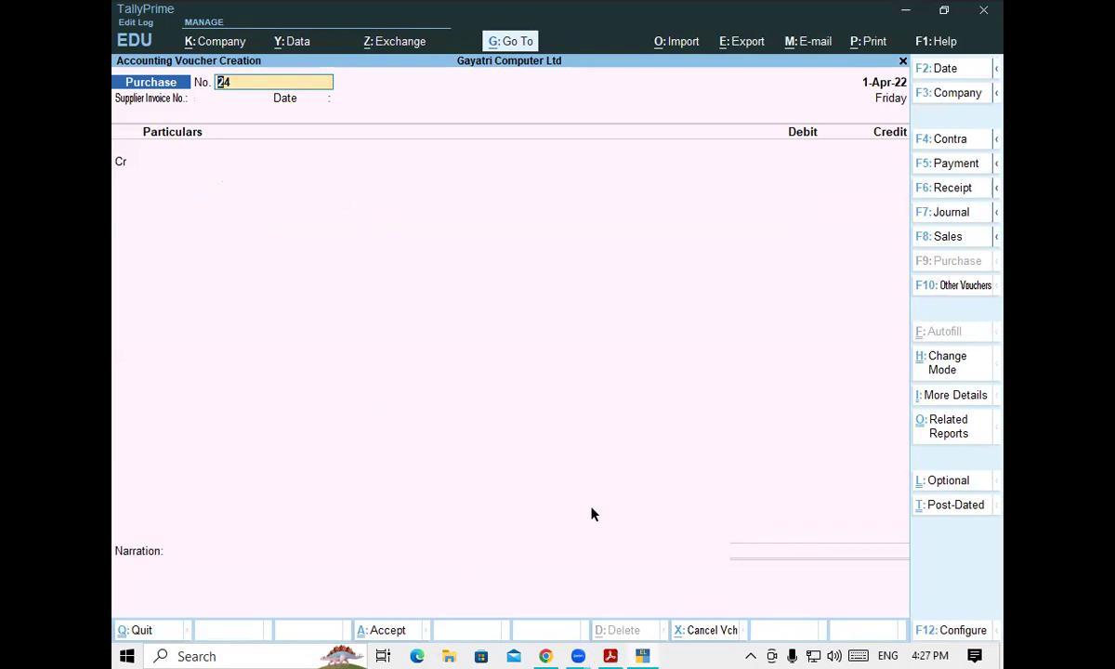
Review the Stock Summary instructions in the PDF notes, and reopen the saved purchase voucher 23 in TallyPrime.
key(alt+Tab)
scroll(592, 514, down, 2)
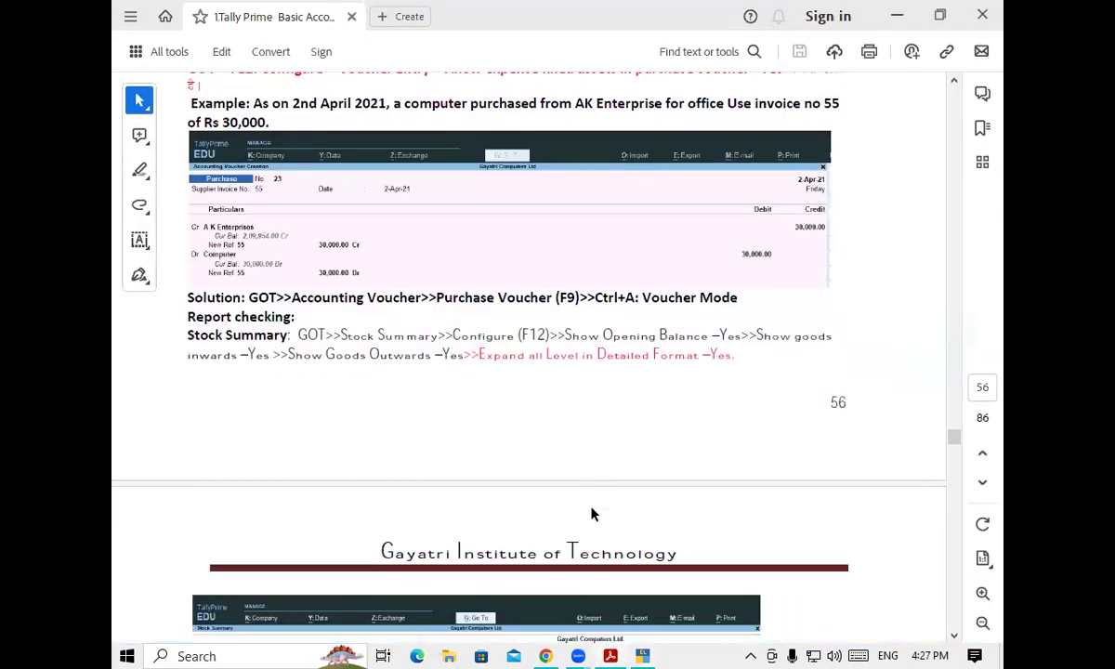
scroll(592, 514, down, 2)
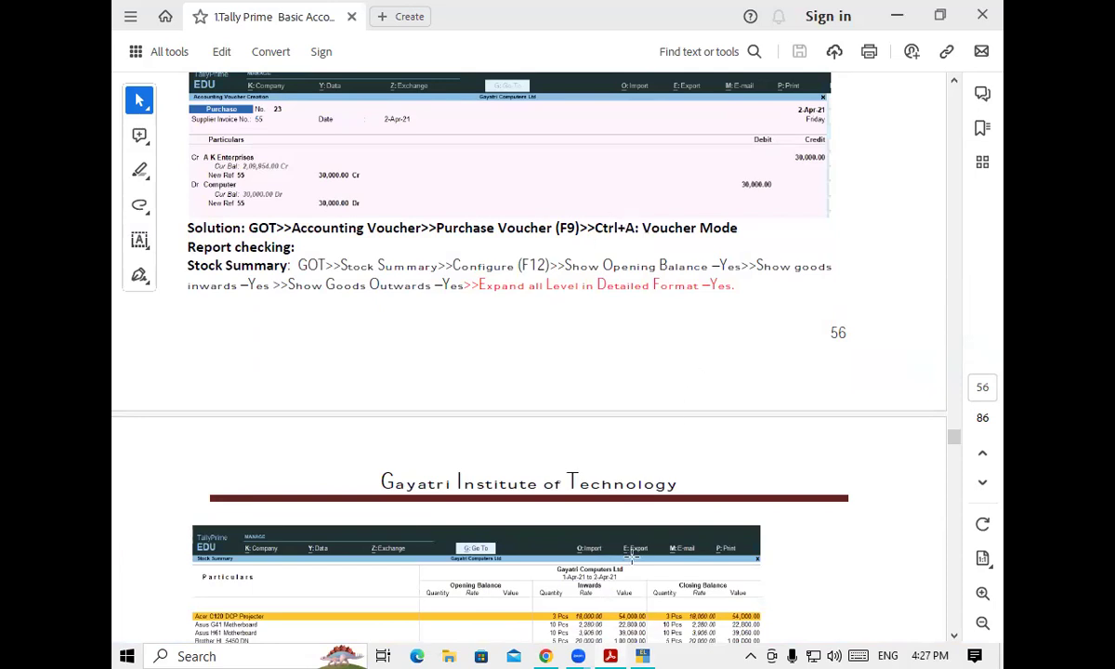
click(640, 656)
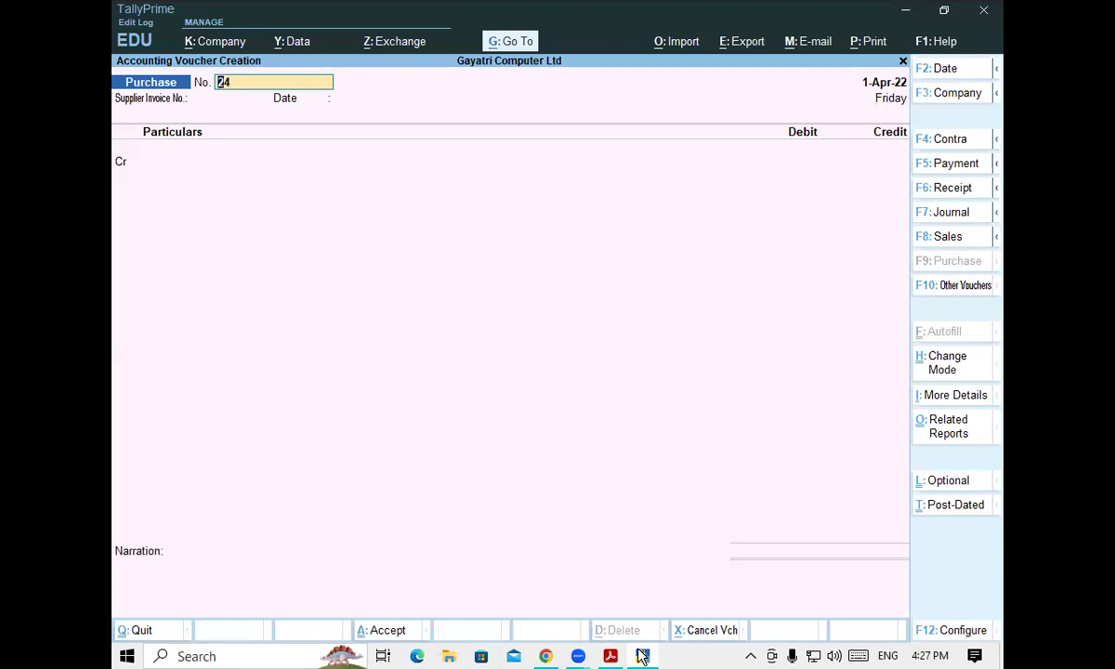
key(Page_Up)
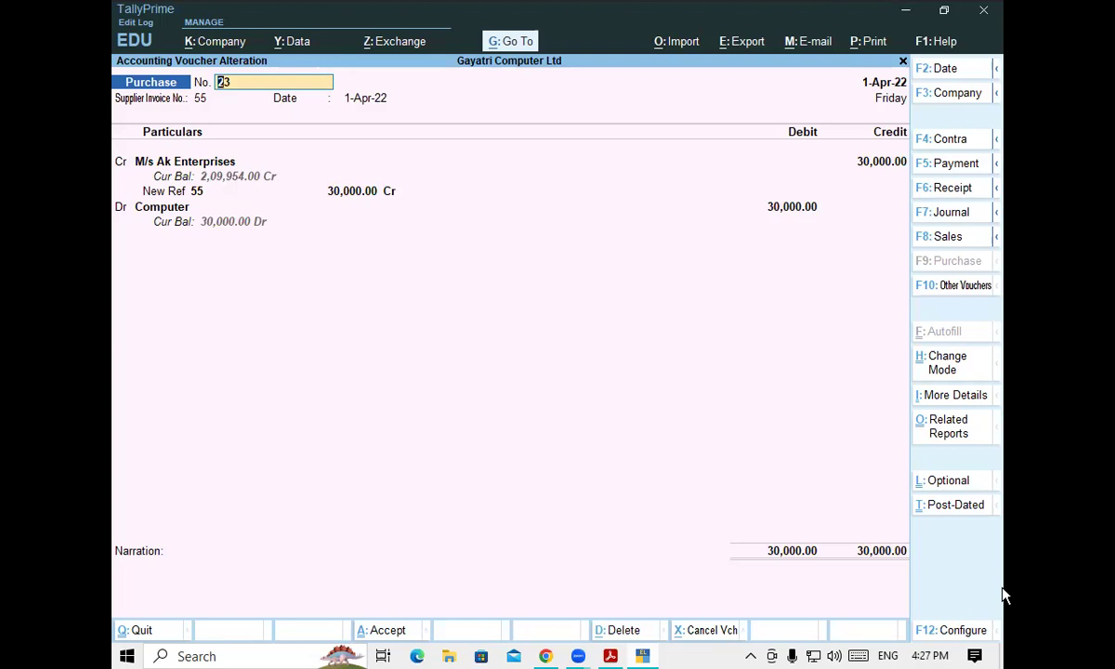
Look over the voucher configuration options and try the tax analysis for purchase voucher 23.
key(F12)
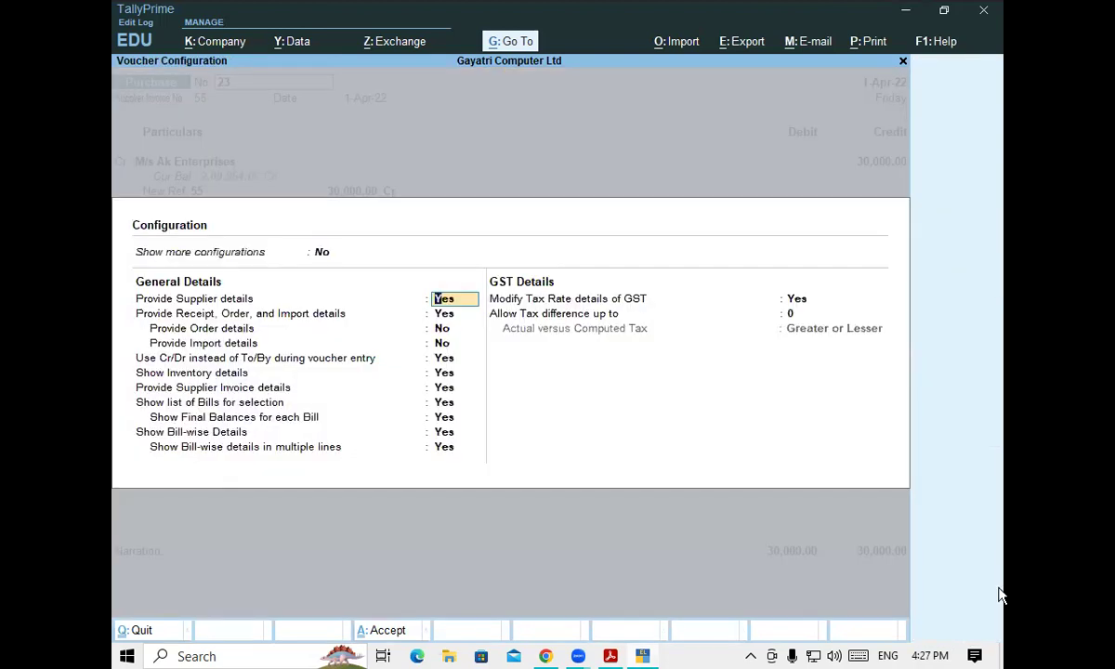
key(Escape)
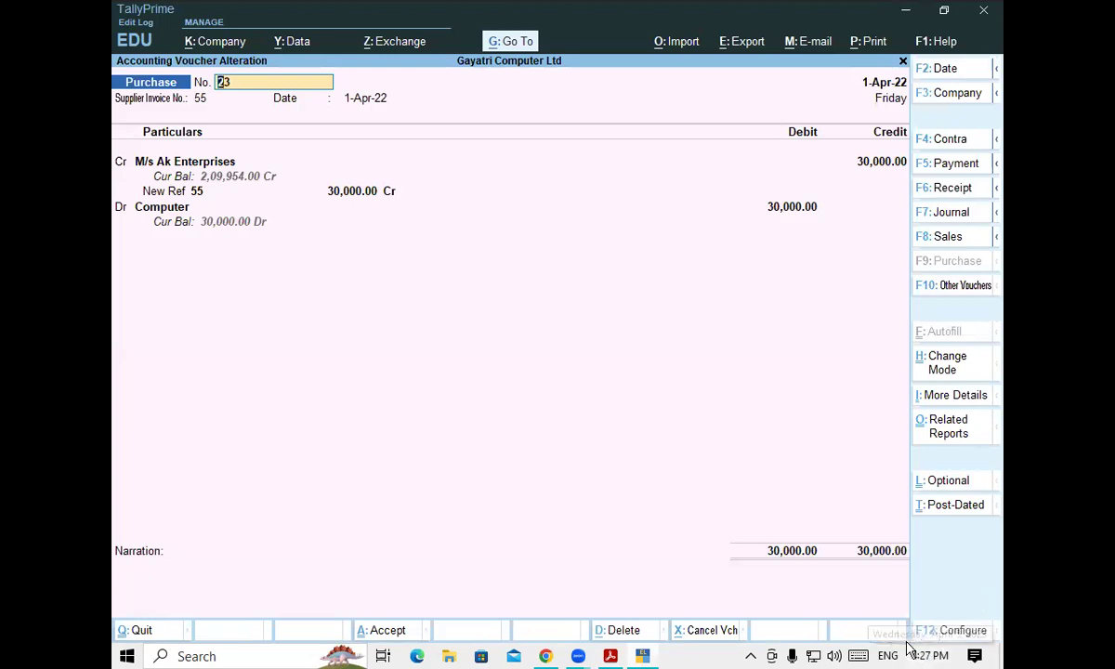
key(alt+a)
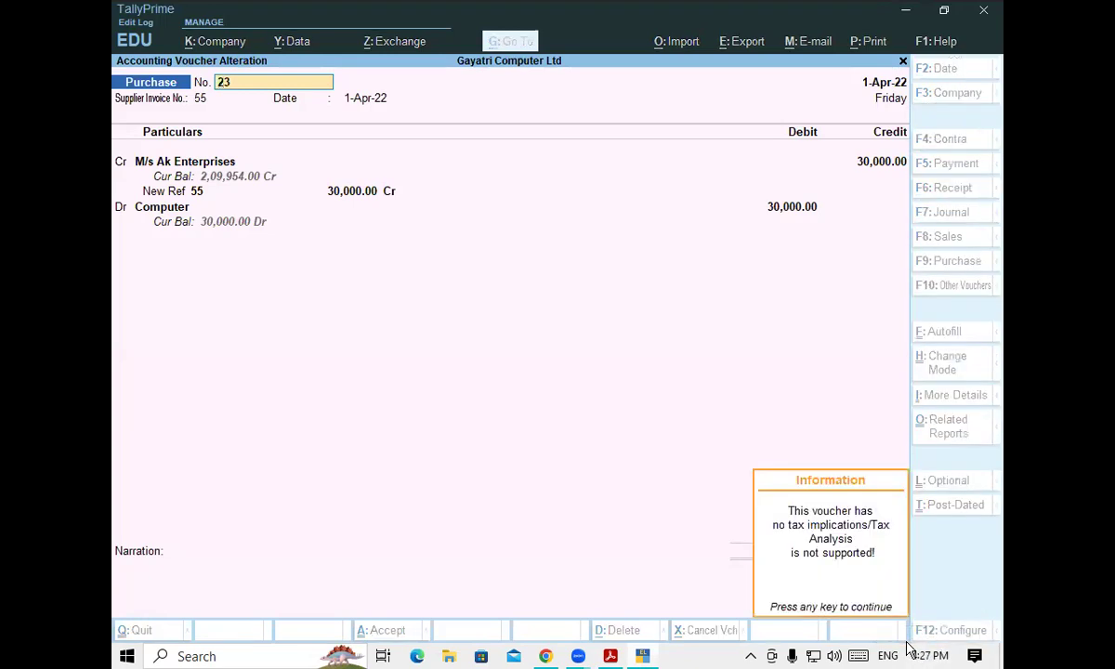
key(Return)
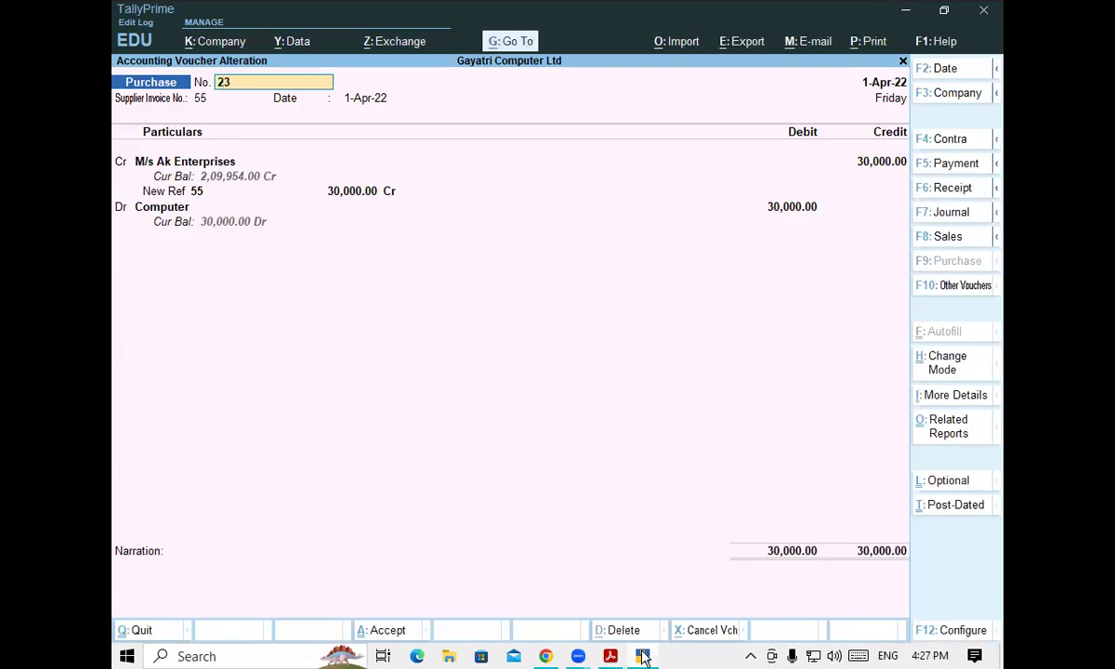
Recheck the report instructions in the PDF notes, and in TallyPrime leave the purchase voucher and open the Stock Summary.
click(610, 657)
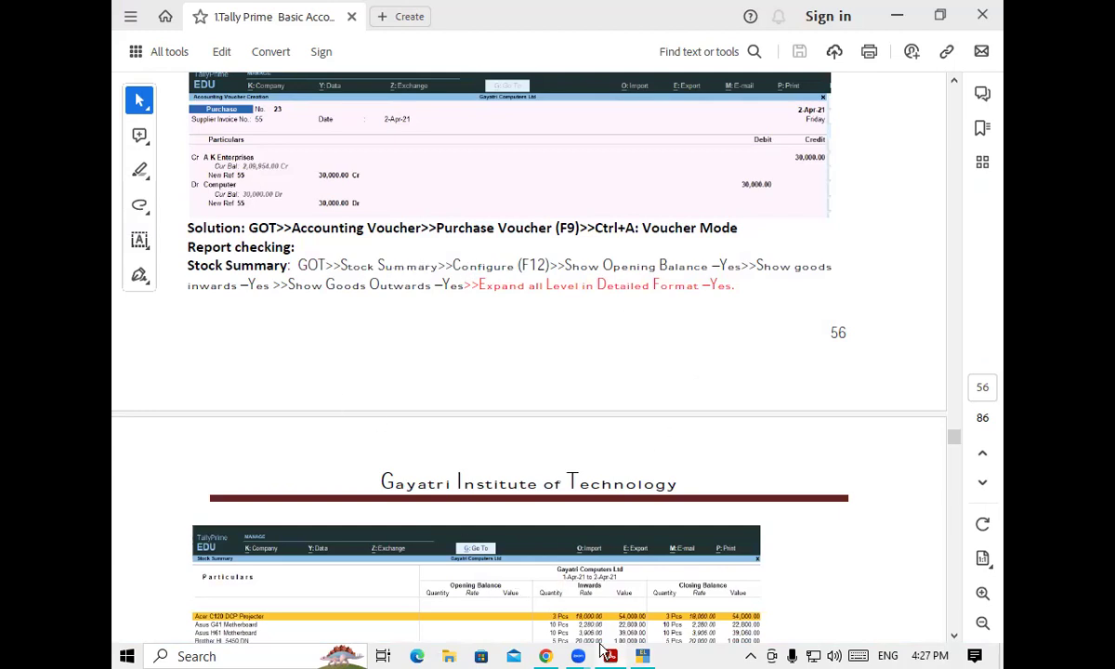
click(643, 657)
key(Escape)
key(y)
key(BackSpace)
key(Escape)
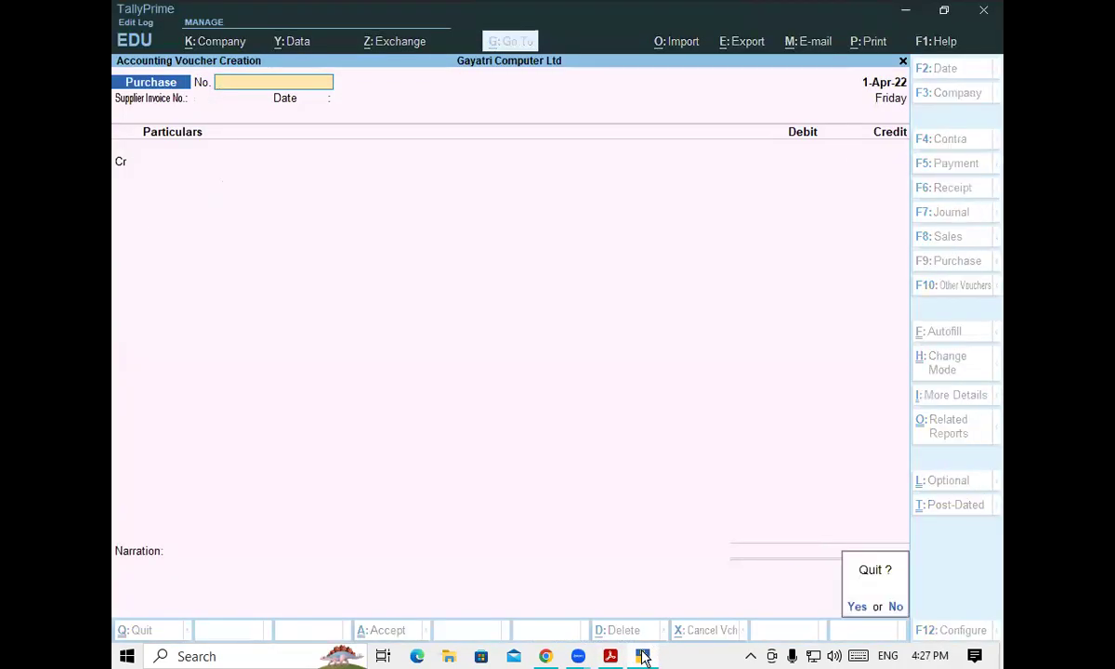
key(y)
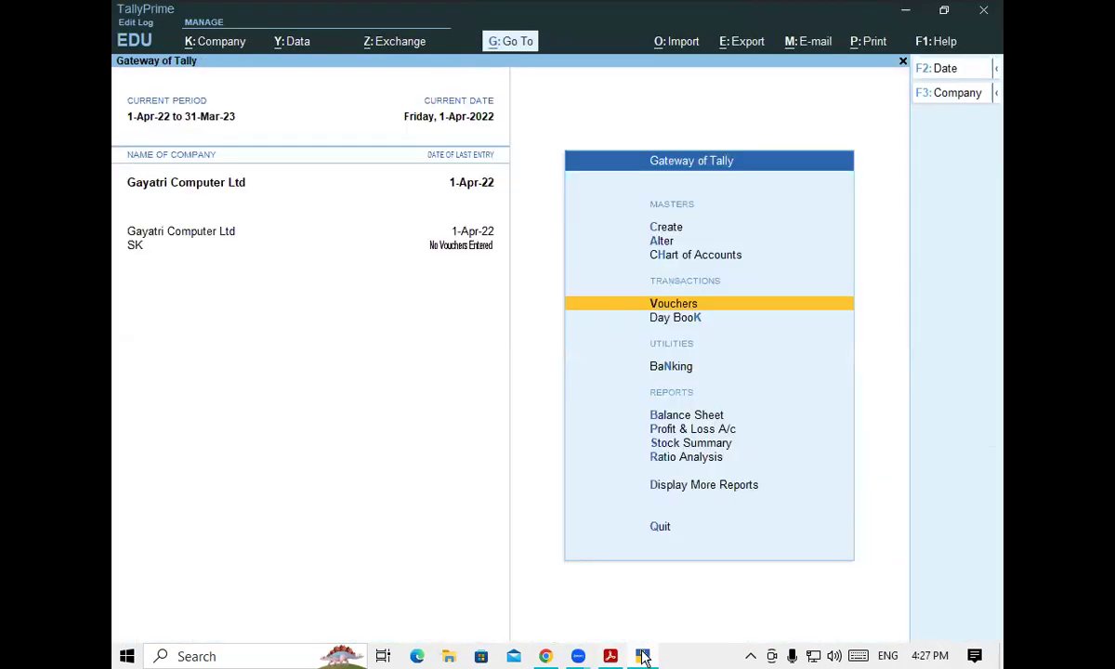
key(s)
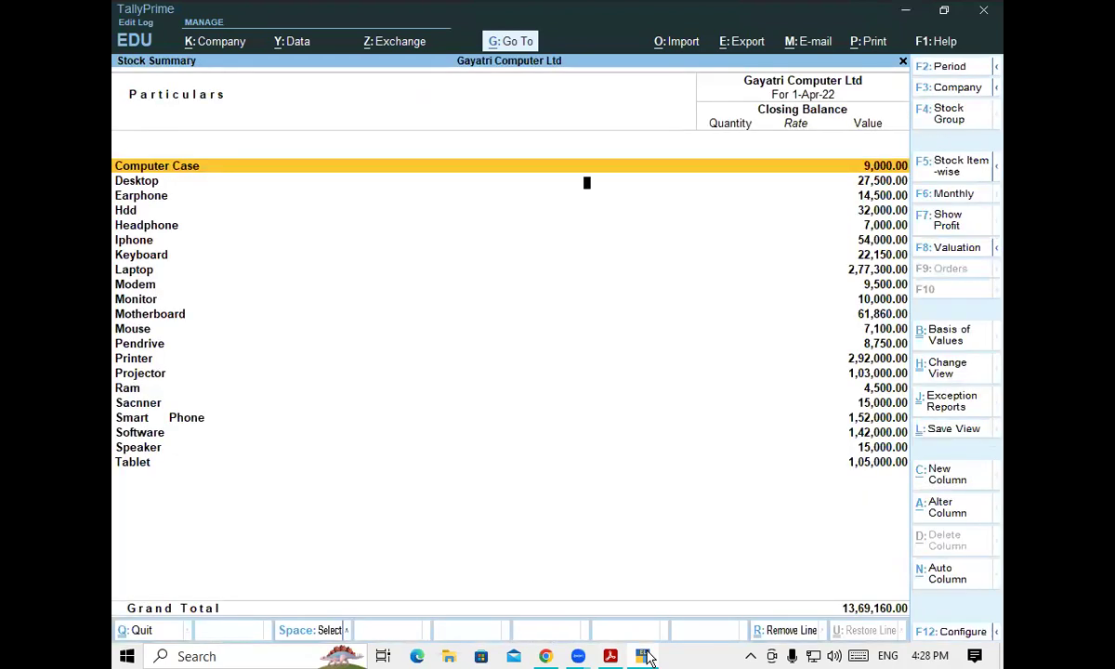
In the Stock Summary configuration, set Show Opening Balance to Yes.
key(F12)
key(Return)
key(Return)
key(Return)
key(Return)
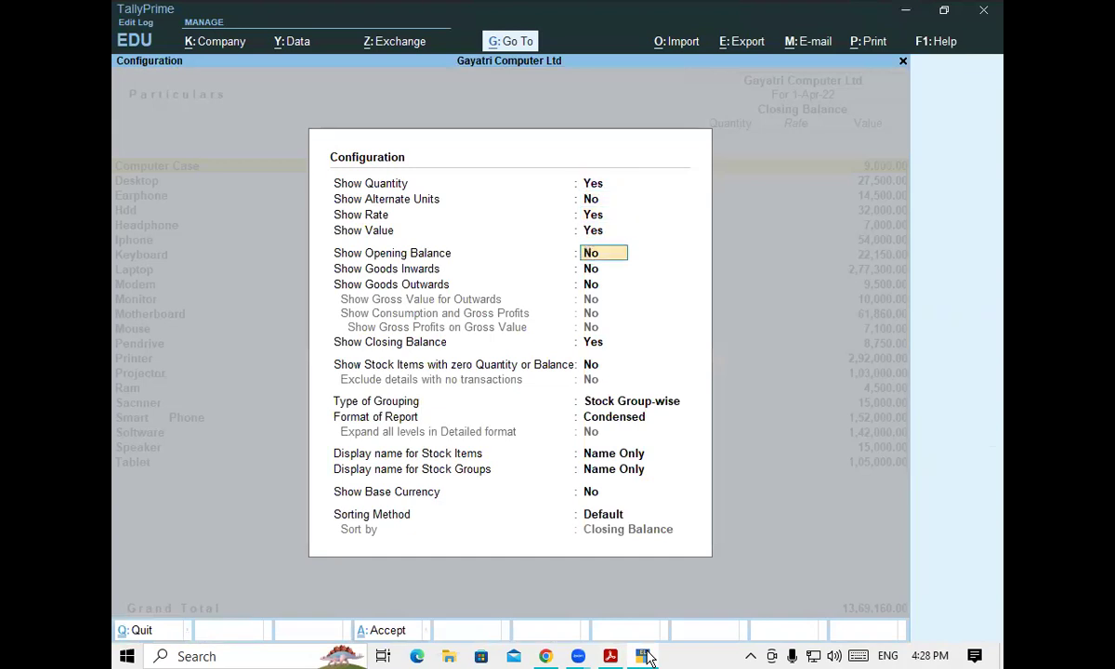
text(y)
key(Return)
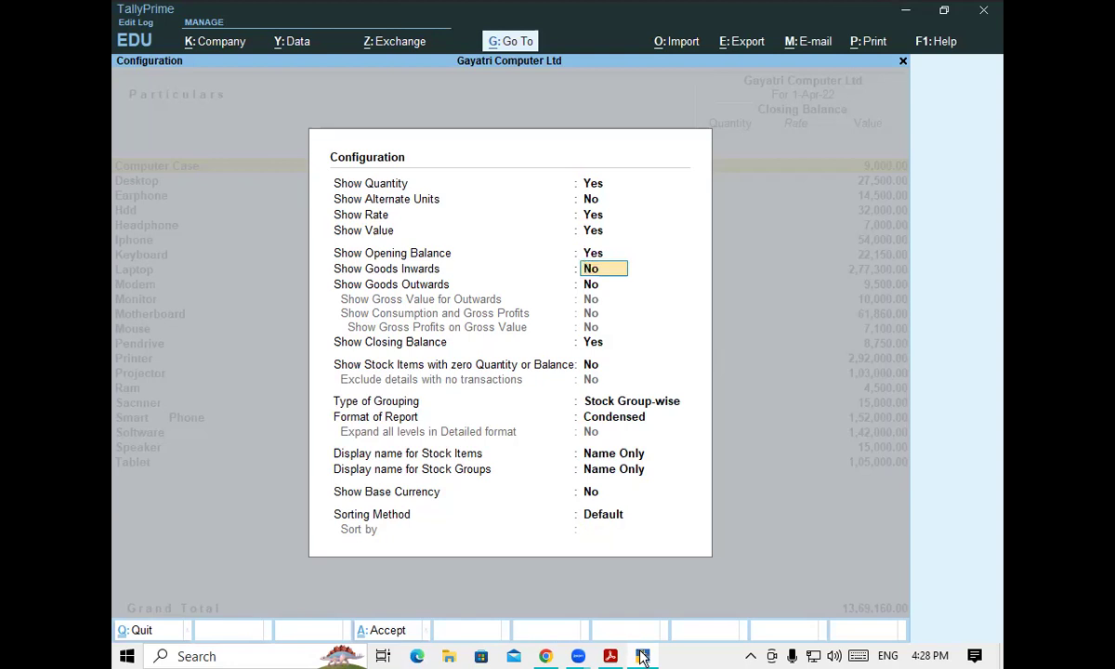
Set Show Goods Inwards and Show Goods Outwards to Yes in the report configuration.
mouse_move(621, 656)
key(Down)
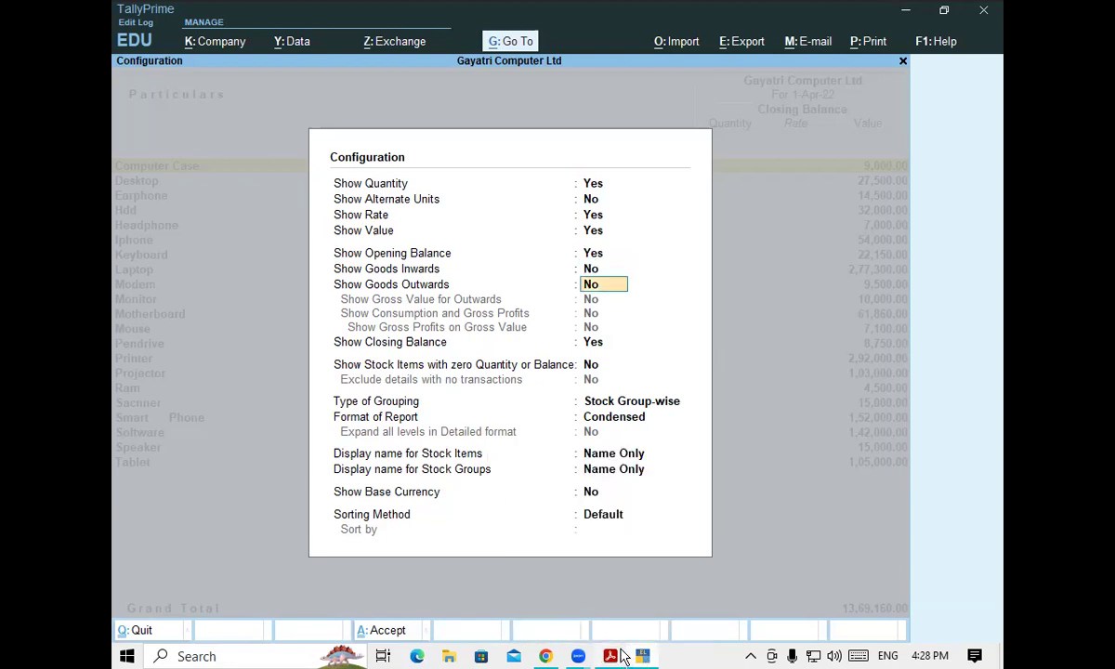
key(Up)
text(y)
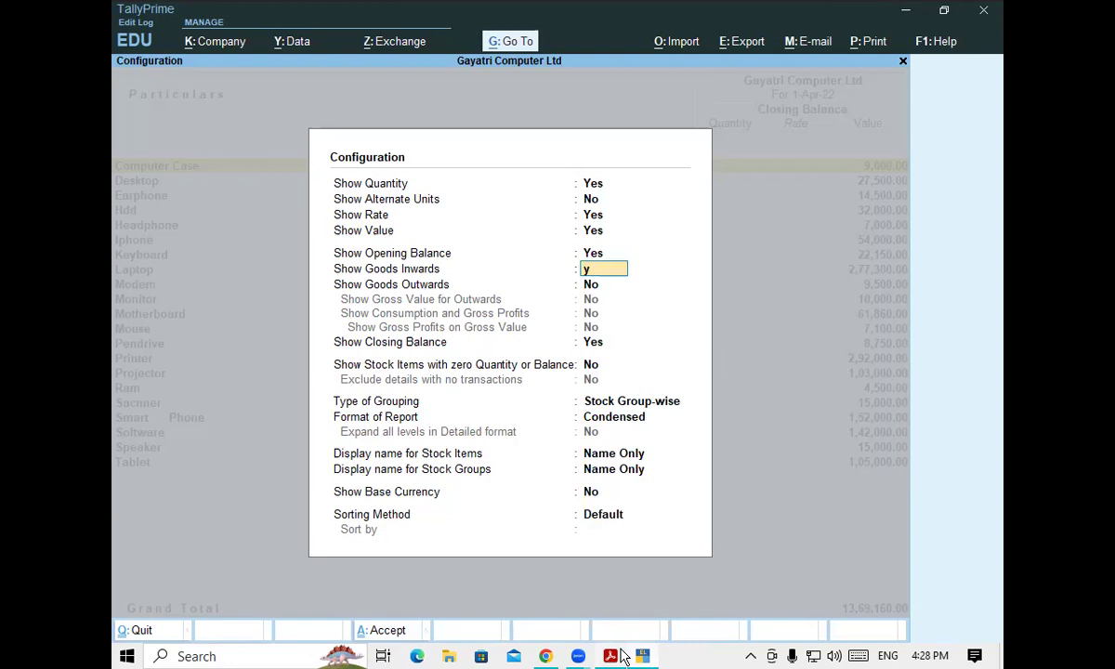
key(Return)
text(y)
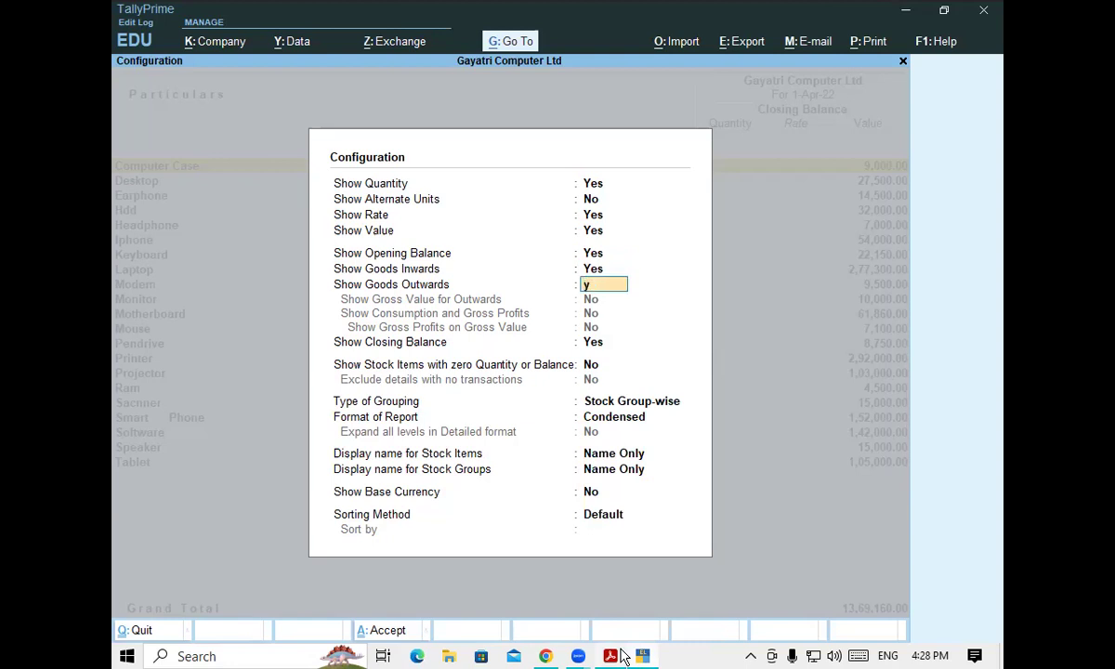
key(Return)
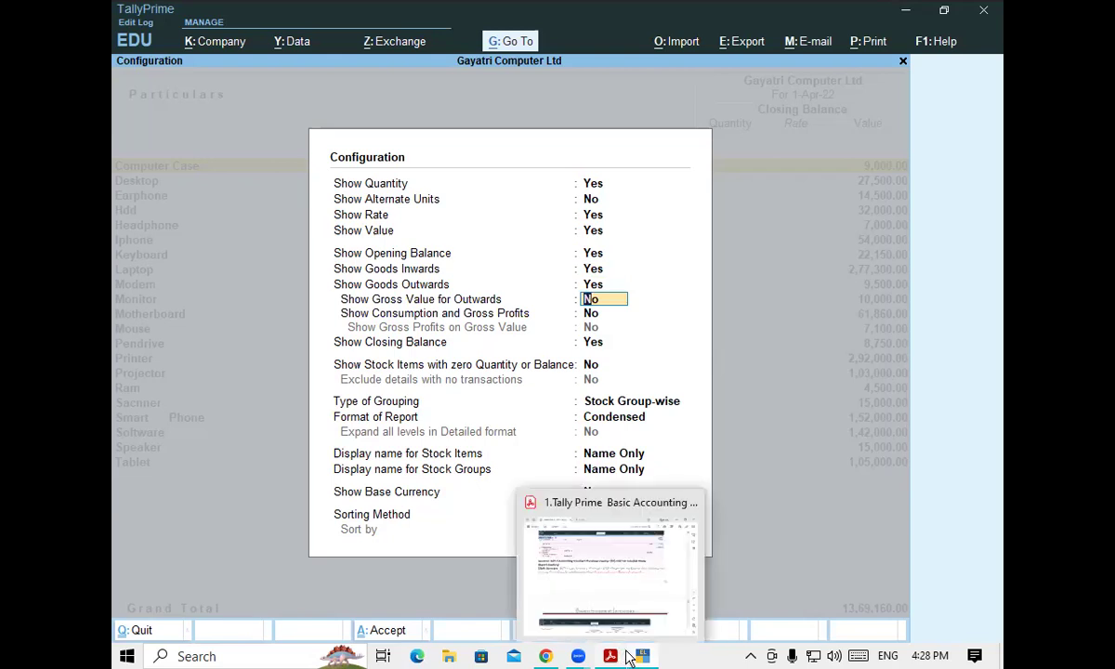
Set the Format of Report to Detailed, keep the other options as they are and apply the configuration.
key(Return)
key(Return)
key(Return)
key(Return)
key(Return)
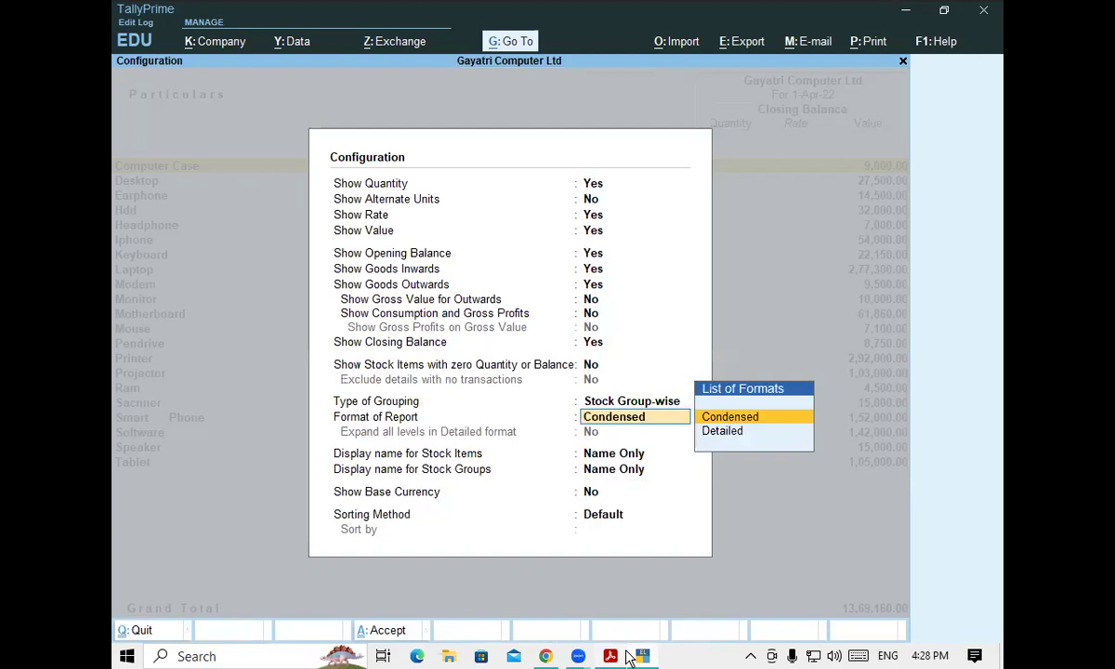
key(Down)
key(Return)
key(Return)
key(Return)
key(Return)
key(Return)
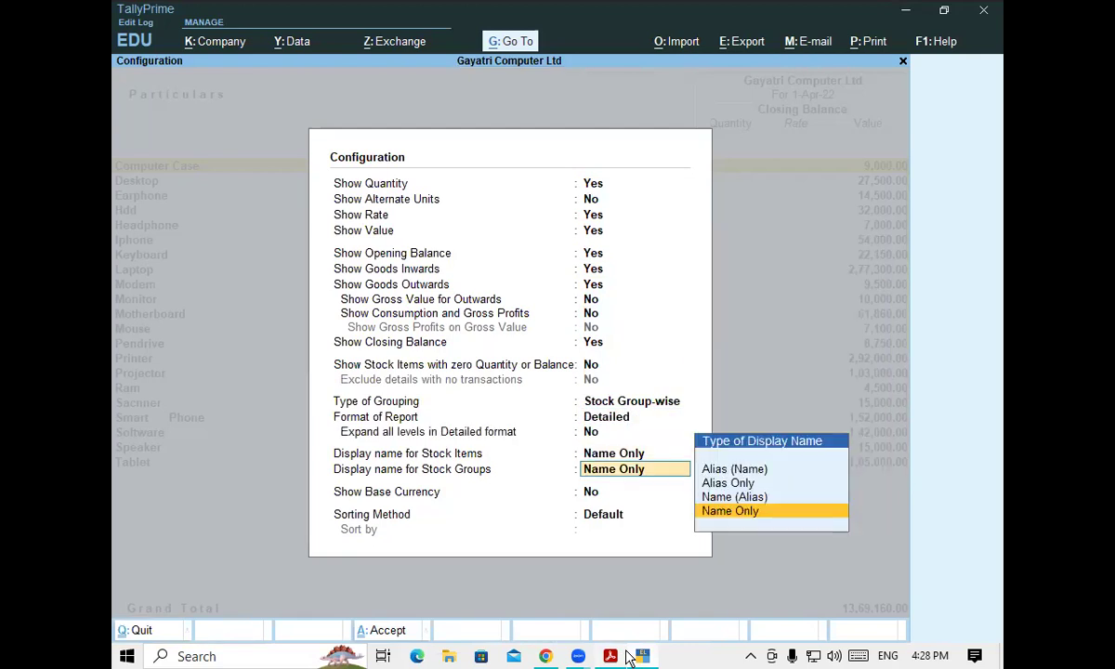
key(Return)
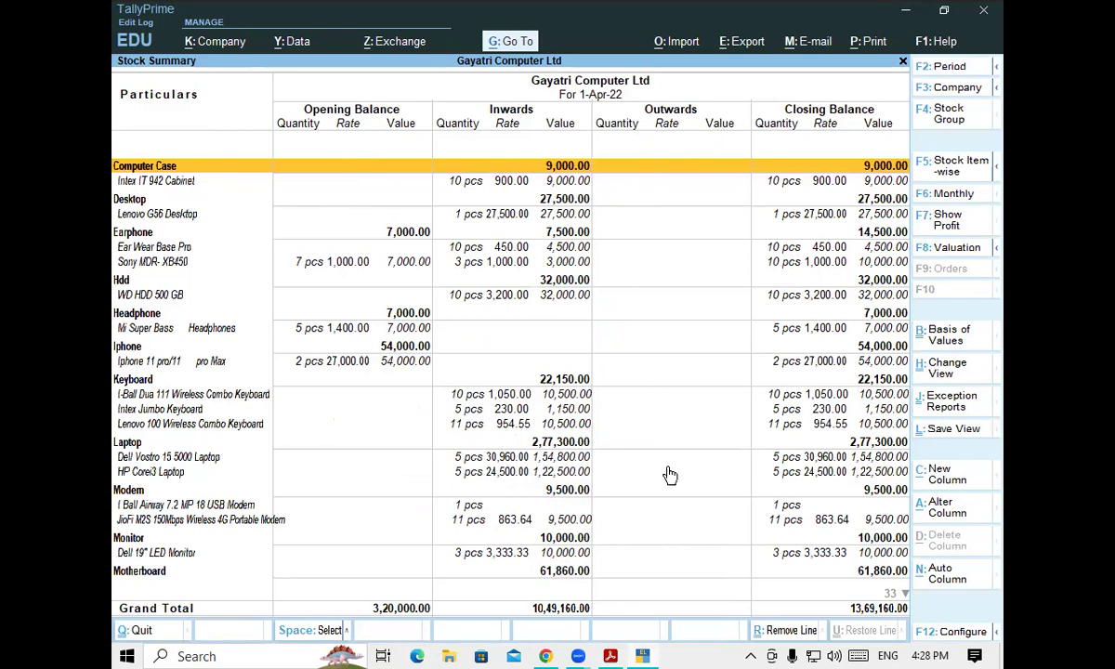
Review the detailed Stock Summary from the Computer Case group through to the Tablet group, and close the report to the Gateway of Tally.
key(Down)
key(Down)
key(Down)
key(Down)
key(Down)
key(Down)
key(Down)
key(Down)
key(Down)
key(Down)
key(Down)
key(Down)
key(Down)
key(Down)
key(Down)
key(Down)
key(Down)
key(Down)
key(Down)
key(Down)
key(Down)
key(Down)
key(Down)
key(Down)
key(Down)
key(Down)
key(Down)
key(Down)
key(Down)
key(Down)
key(Down)
key(Down)
key(Down)
key(Down)
key(Down)
key(Down)
key(Down)
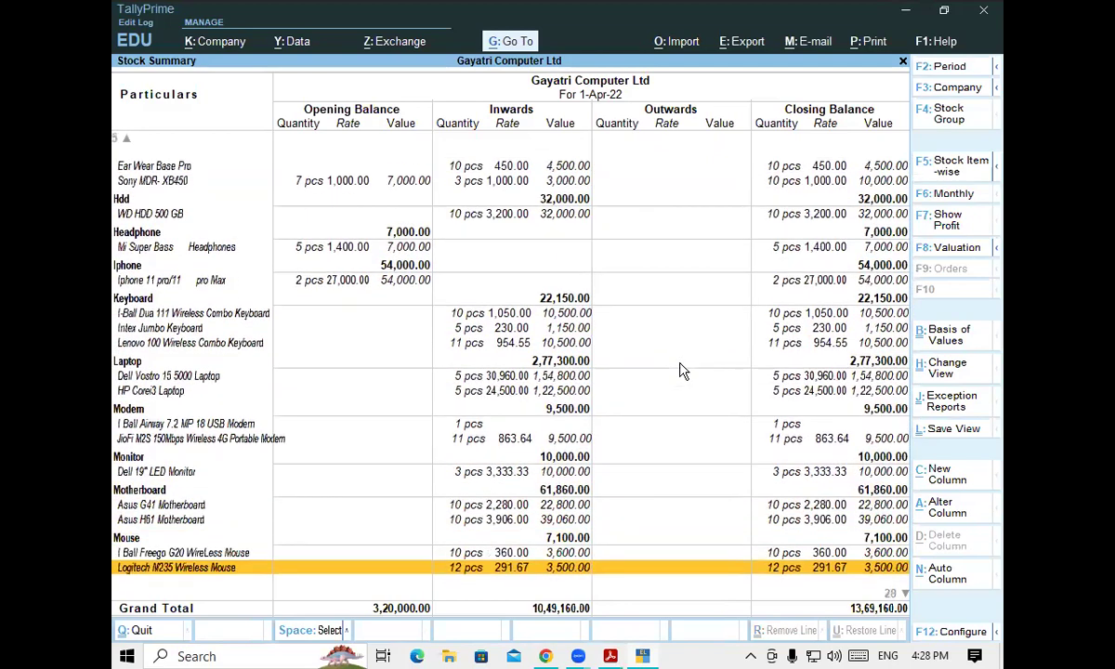
key(Down)
key(Down)
key(Down)
key(Down)
key(Down)
key(Down)
key(Down)
key(Down)
key(Down)
key(Down)
key(Down)
key(Down)
key(Down)
key(Down)
key(Down)
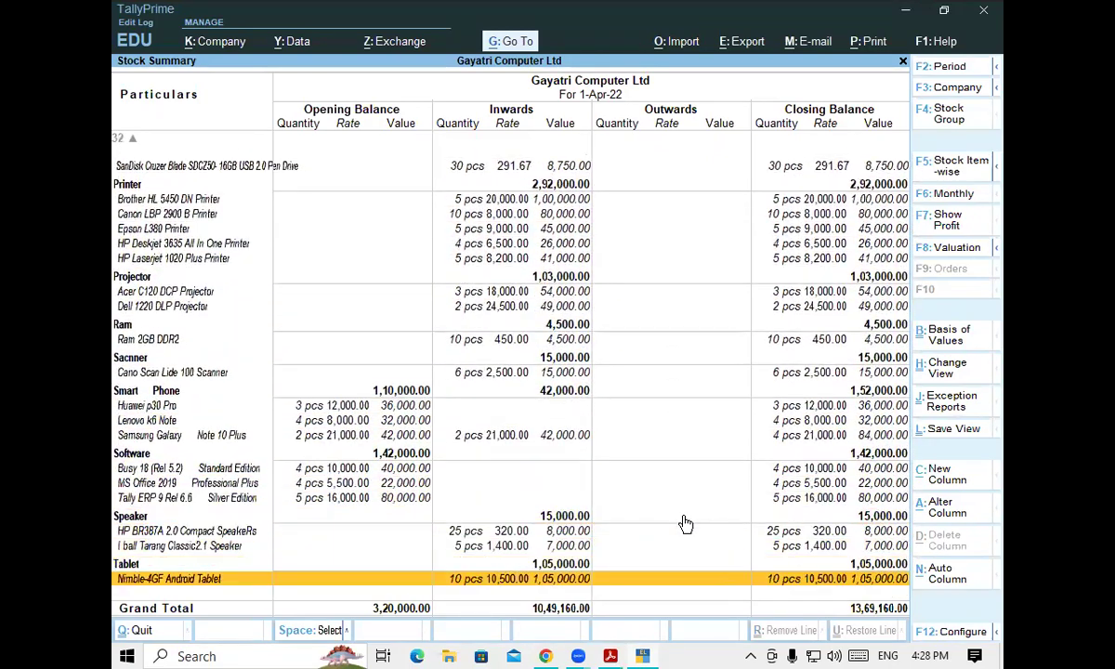
key(Escape)
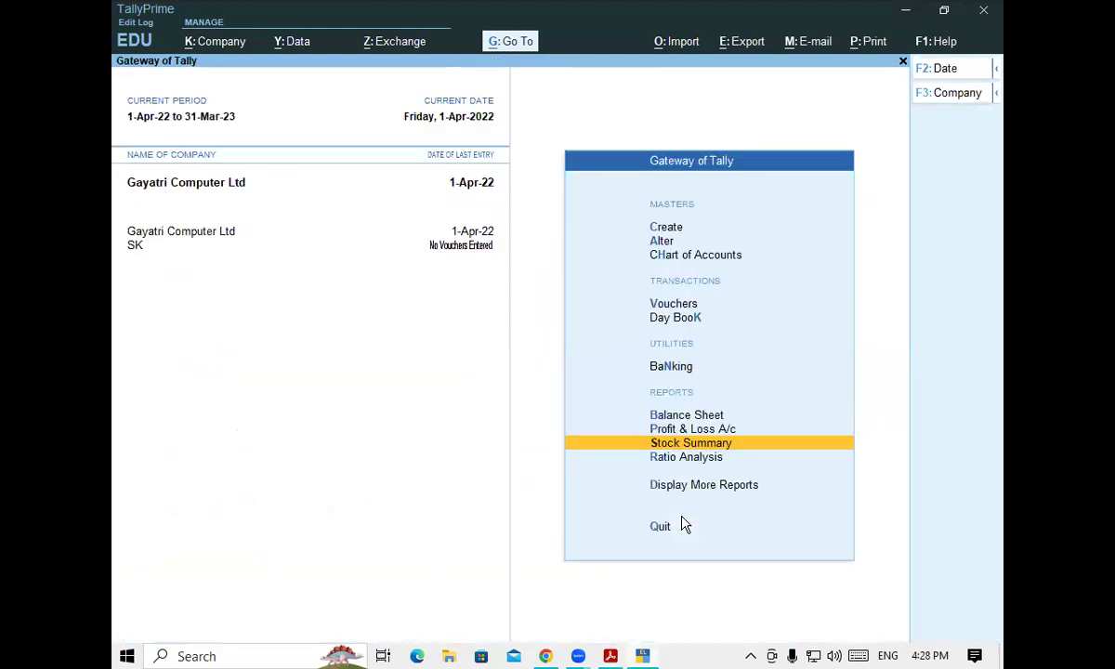
key(Escape)
key(n)
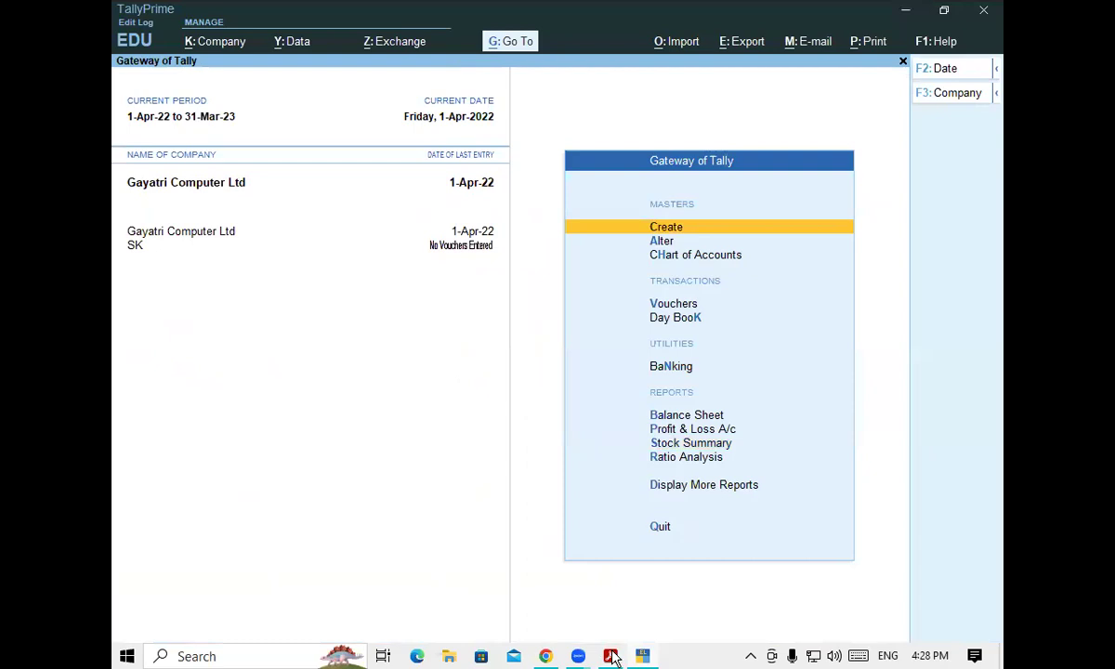
Switch to the PDF notes and read the sample Stock Summary, its note and the Sale Voucher section.
click(642, 656)
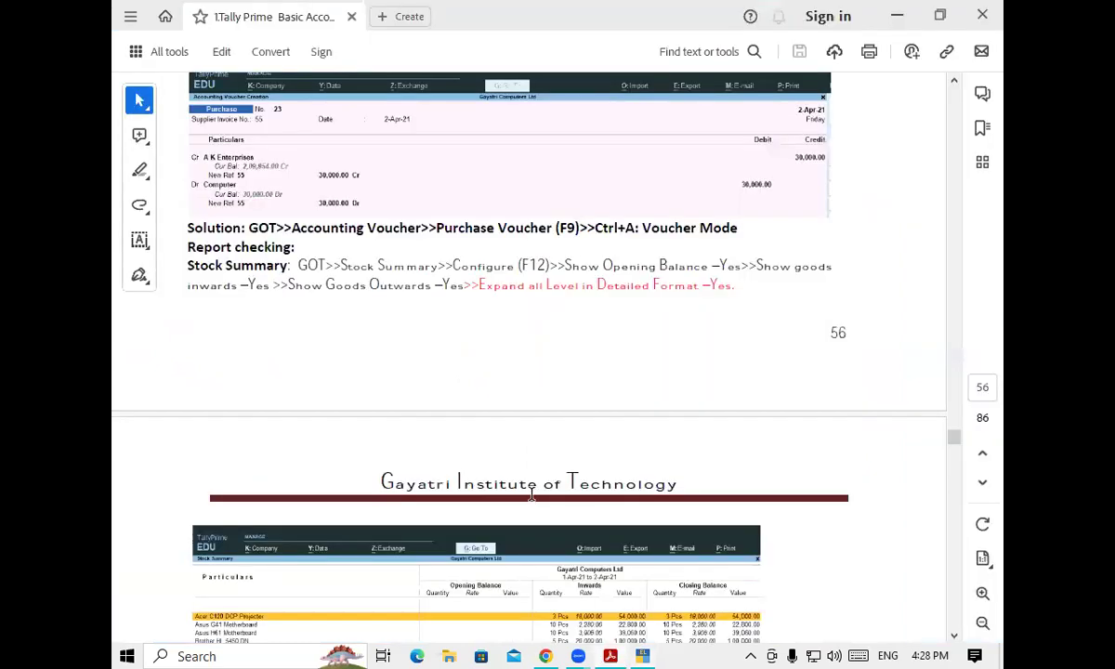
scroll(532, 495, down, 10)
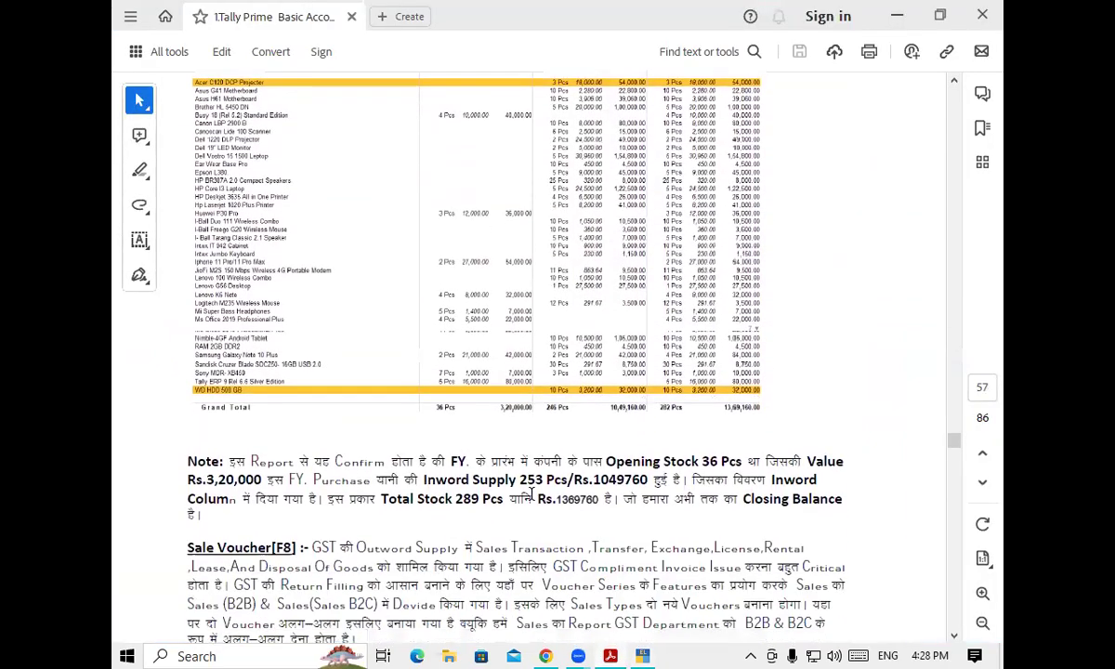
scroll(531, 495, down, 3)
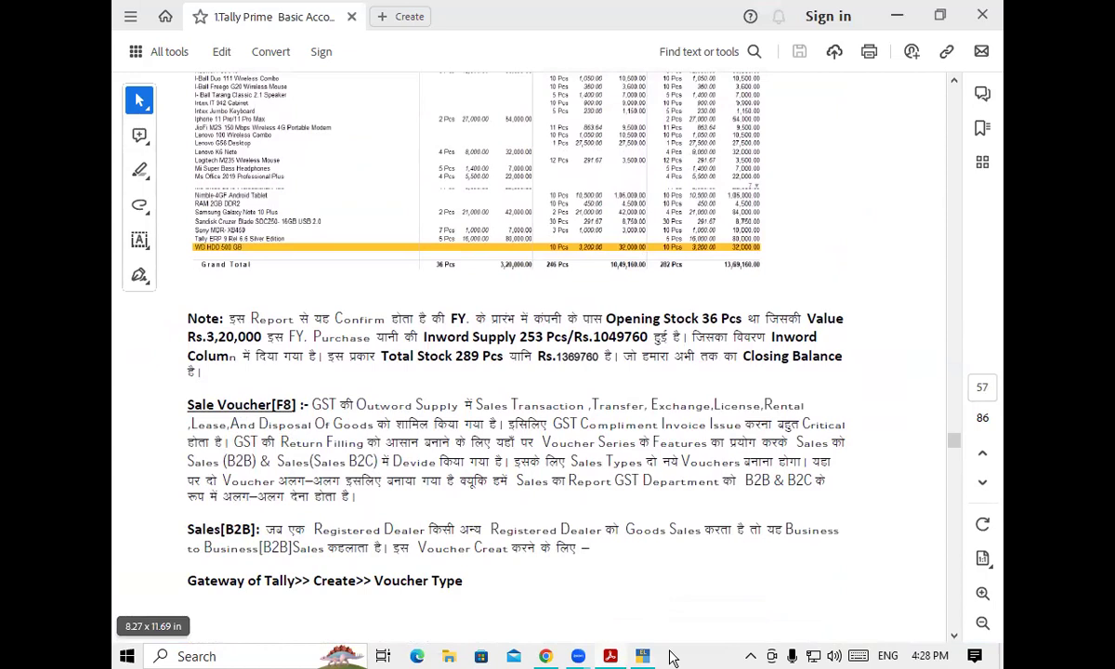
Switch to TallyPrime, view the blank Sales voucher from the voucher entry screen, and return to the Gateway of Tally.
click(642, 656)
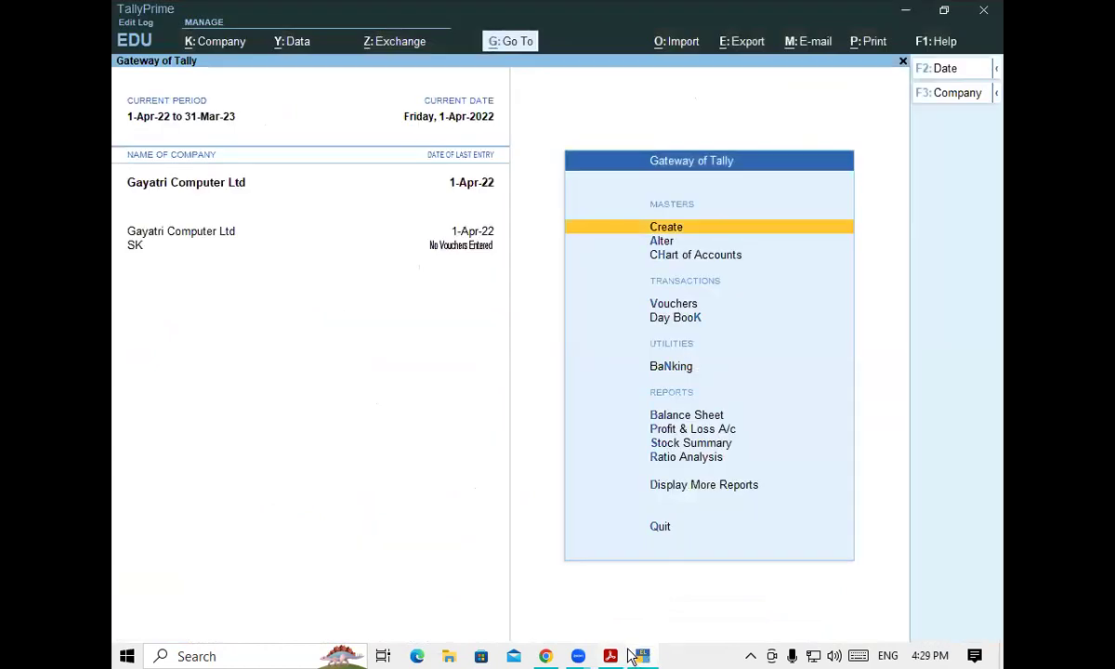
key(Down)
key(Down)
key(Down)
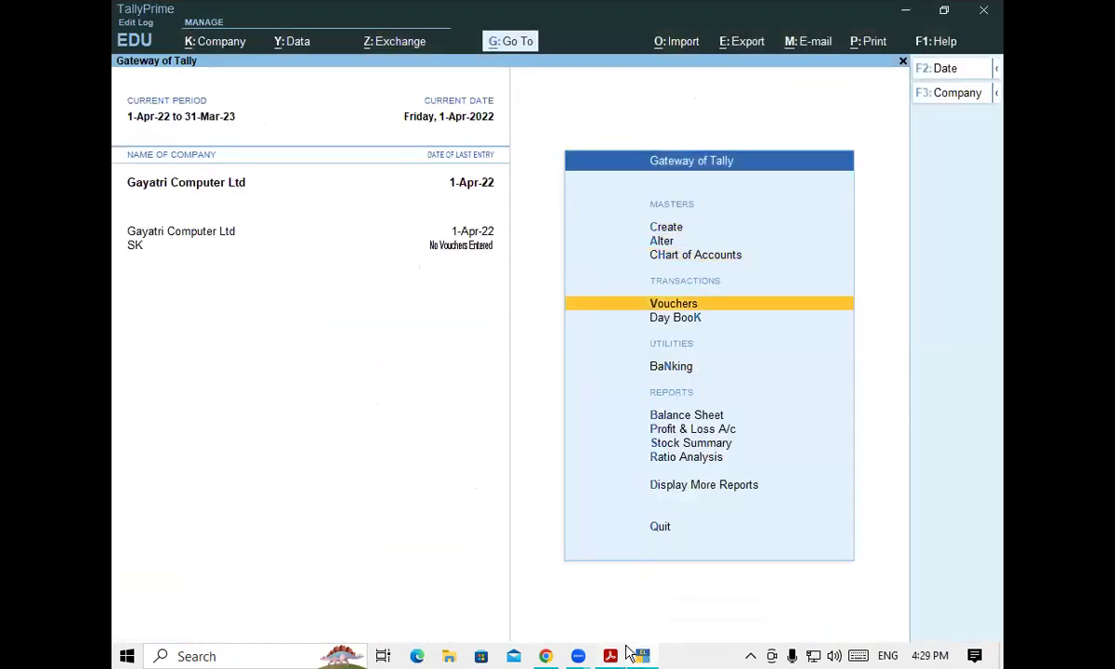
key(Return)
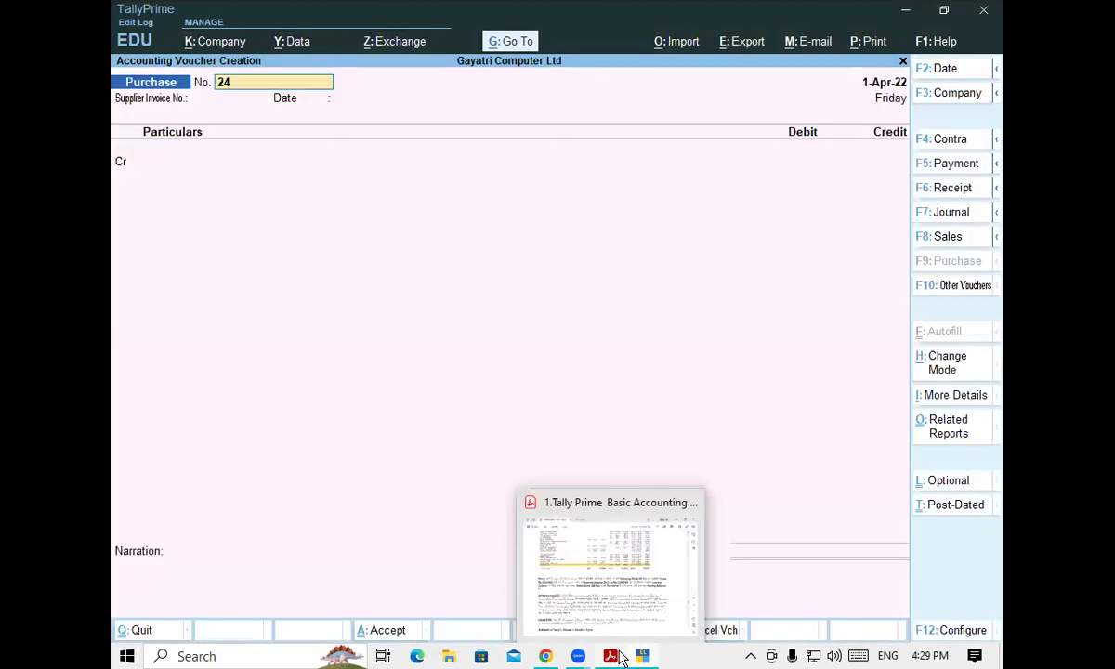
key(F8)
mouse_move(636, 657)
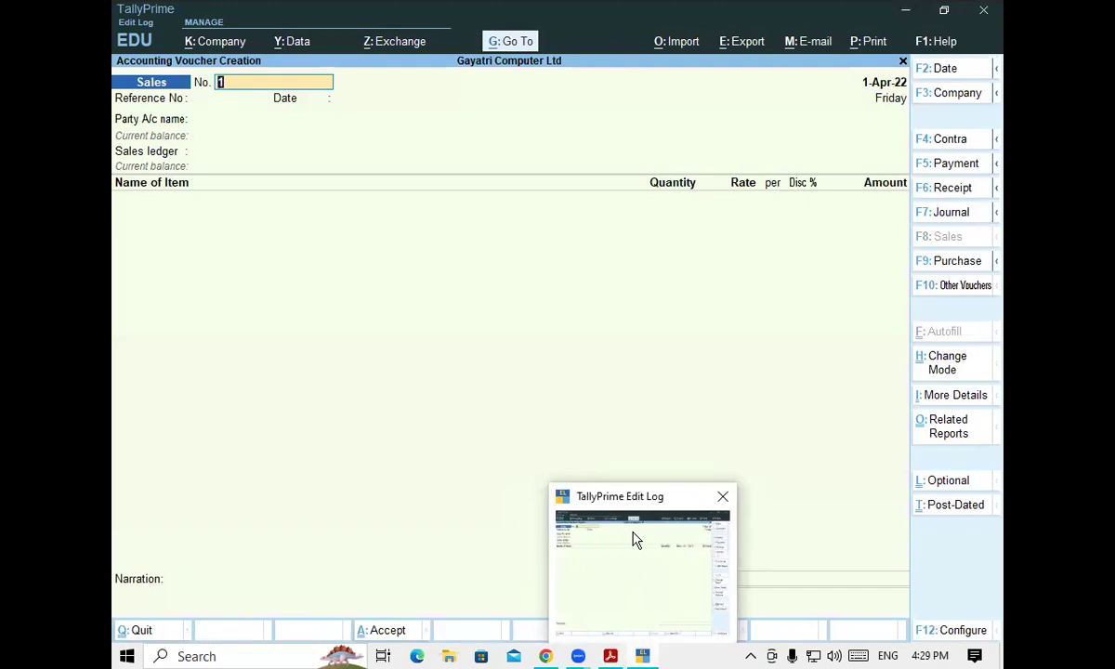
key(F9)
key(BackSpace)
key(Escape)
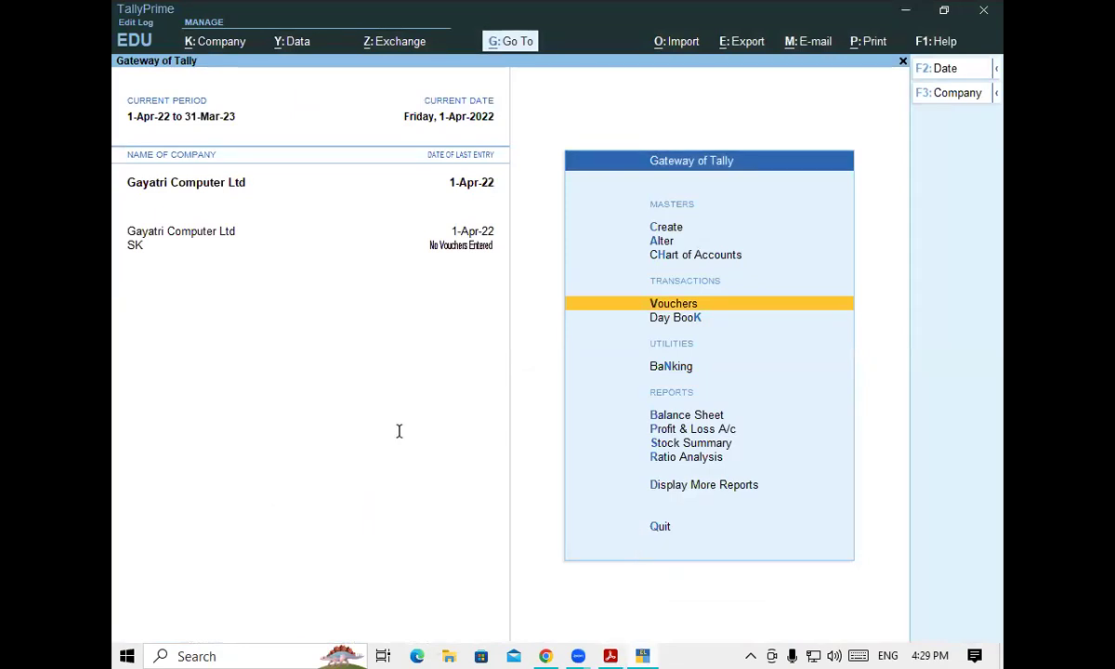
Switch to the PDF notes and handwrite "S – B2B" and "S – B2C" in red above the Sale Voucher section.
key(alt+Tab)
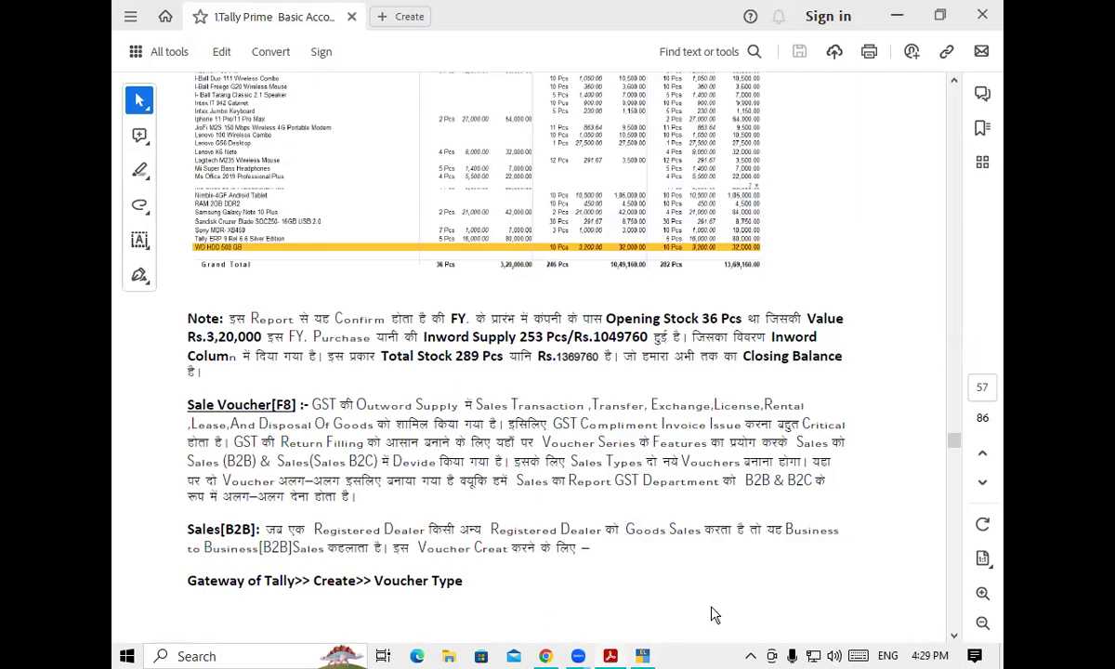
drag(715, 278, 692, 306)
drag(742, 273, 771, 260)
mouse_move(794, 221)
mouse_down()
mouse_move(801, 249)
mouse_move(805, 199)
mouse_move(802, 247)
mouse_move(825, 243)
mouse_up()
mouse_move(832, 195)
mouse_down()
mouse_move(826, 223)
mouse_move(836, 206)
mouse_move(834, 220)
mouse_up()
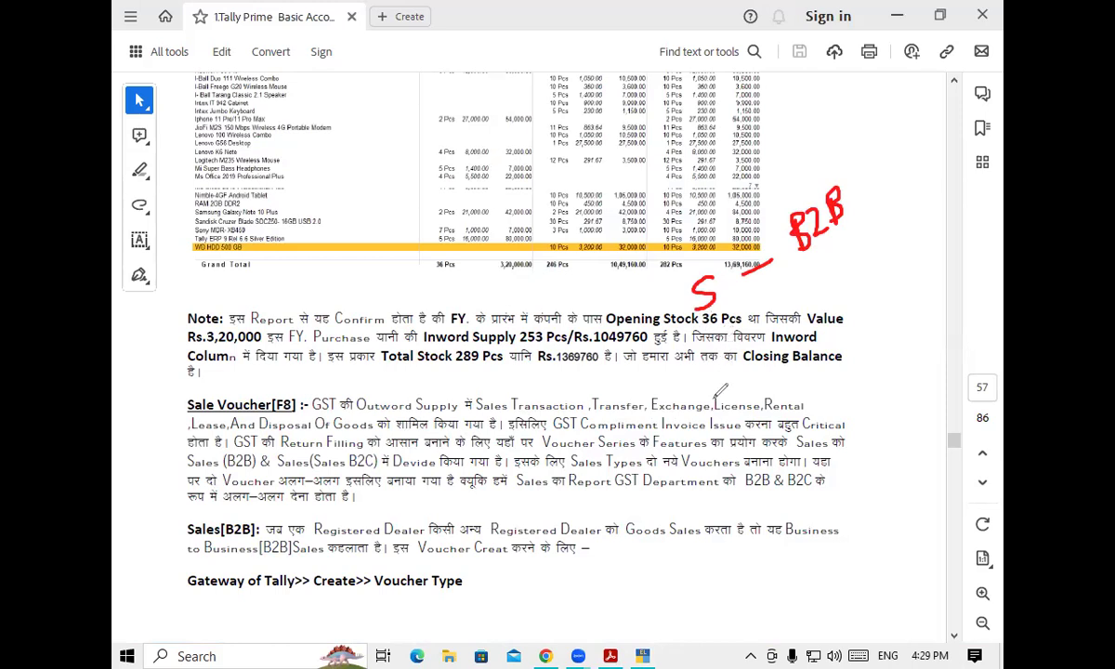
drag(734, 325, 712, 357)
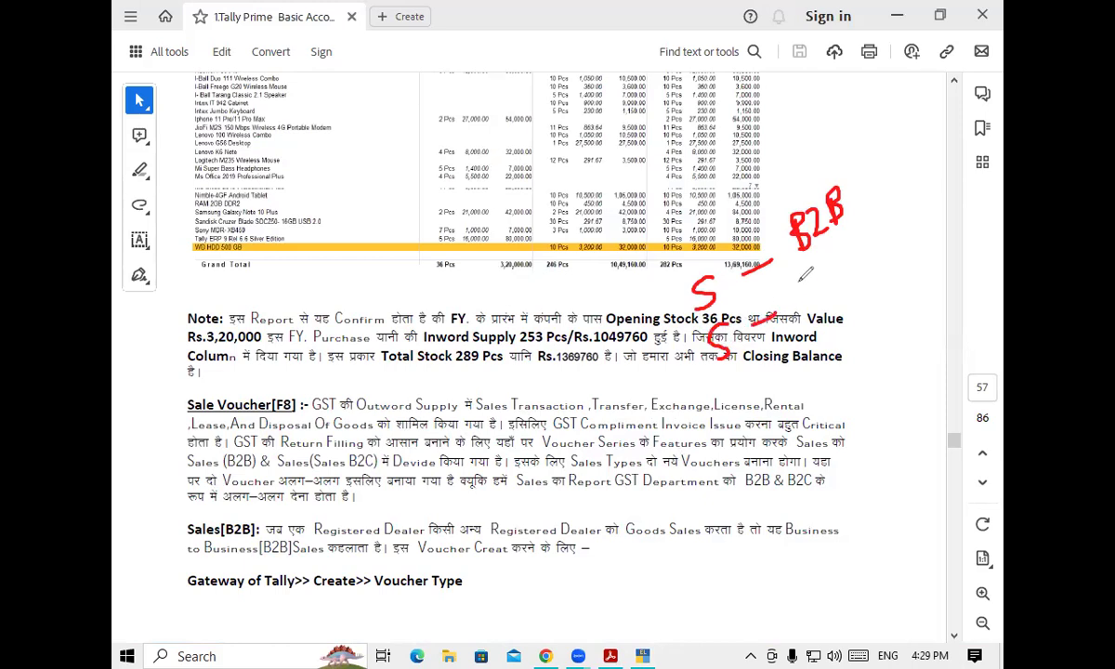
mouse_move(801, 264)
mouse_down()
mouse_move(805, 297)
mouse_move(811, 271)
mouse_move(811, 296)
mouse_move(839, 270)
mouse_up()
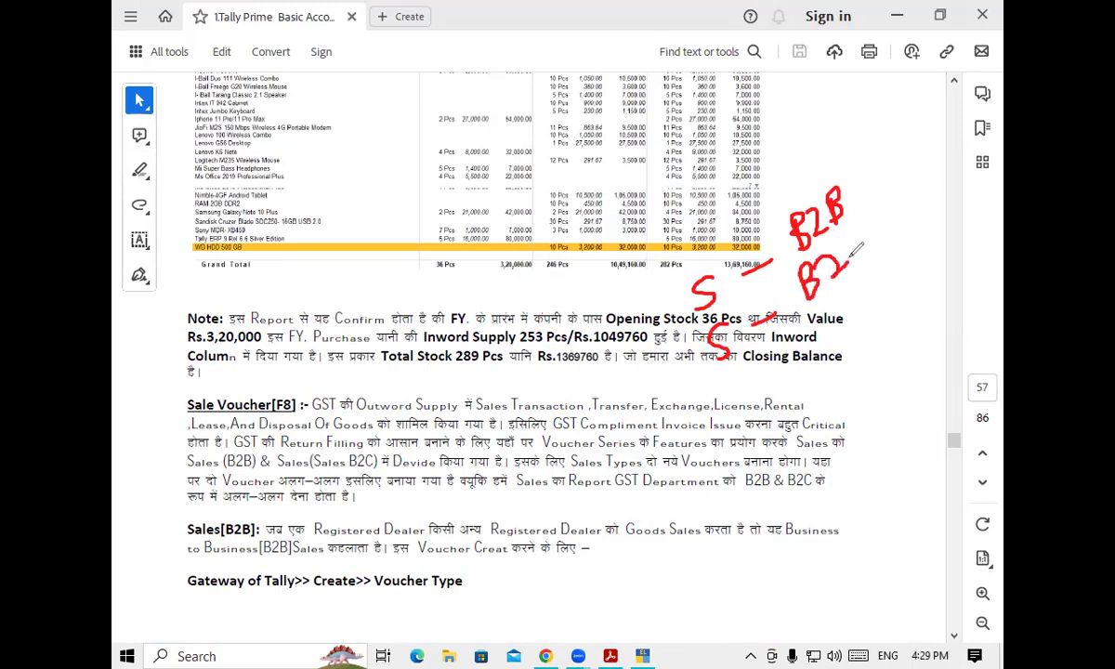
drag(867, 231, 869, 253)
Circle "B2B" in red and handwrite branches labelled "L" and "I" beside both "B2B" and "B2C".
mouse_move(788, 244)
mouse_down()
mouse_move(784, 219)
mouse_move(807, 177)
mouse_move(857, 179)
mouse_move(852, 228)
mouse_move(813, 249)
mouse_move(771, 223)
mouse_move(788, 207)
mouse_up()
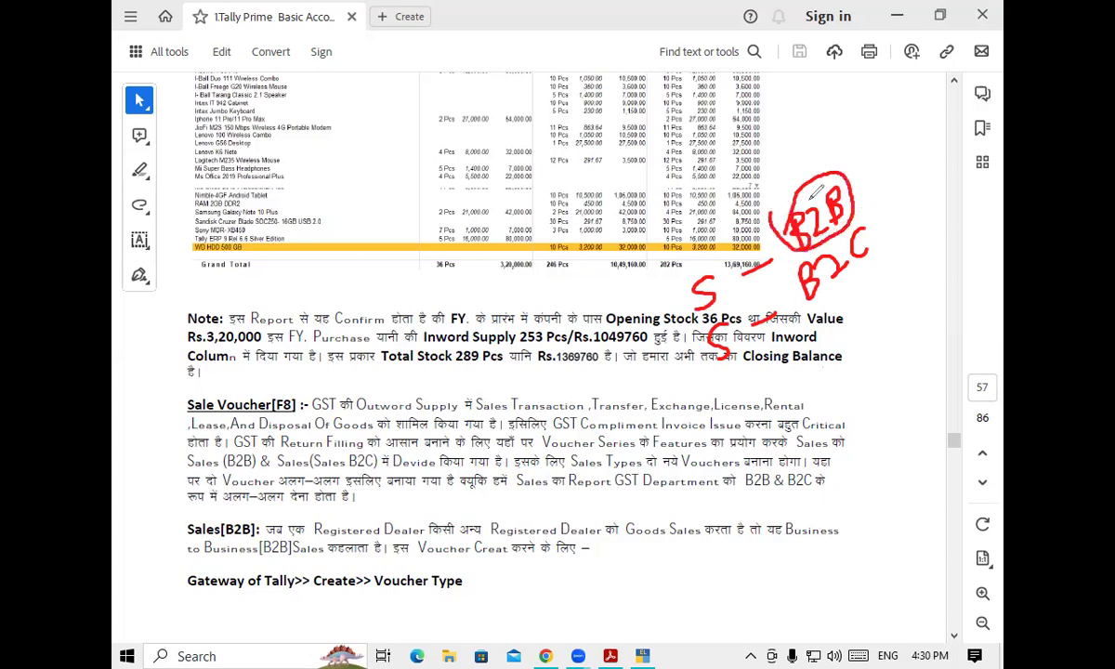
mouse_move(869, 128)
mouse_down()
mouse_move(849, 225)
mouse_move(899, 177)
mouse_up()
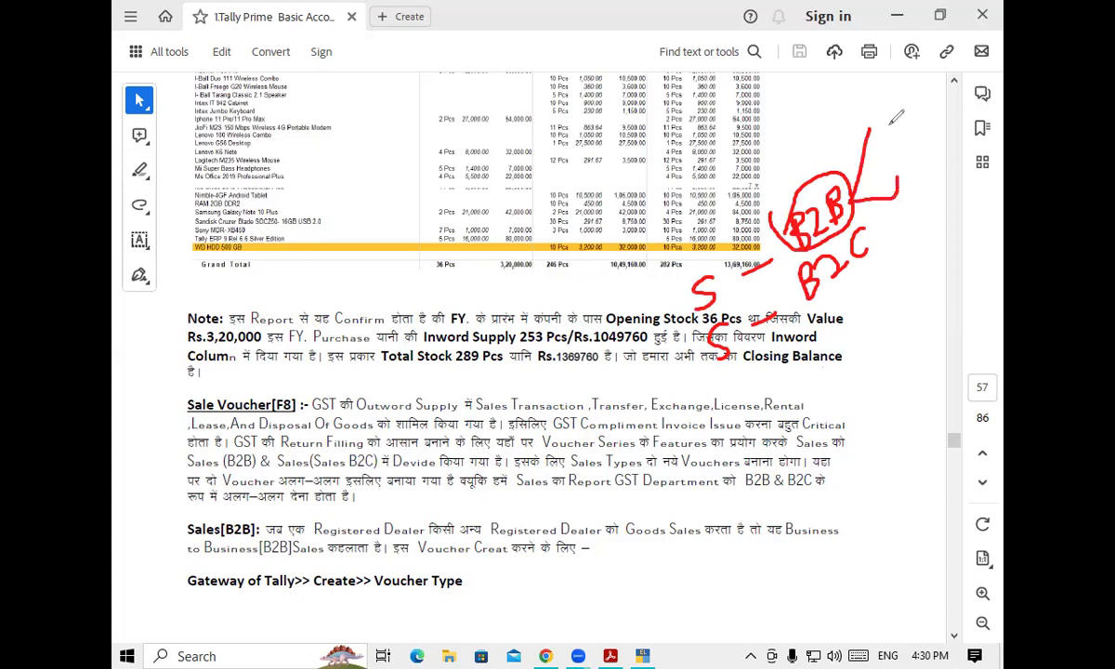
mouse_move(886, 102)
mouse_down()
mouse_move(902, 166)
mouse_move(915, 151)
mouse_move(915, 167)
mouse_up()
click(885, 222)
mouse_move(886, 223)
mouse_down()
mouse_move(869, 276)
mouse_move(909, 267)
mouse_up()
drag(908, 215, 927, 238)
mouse_move(923, 267)
mouse_down()
mouse_move(929, 292)
mouse_move(944, 275)
mouse_up()
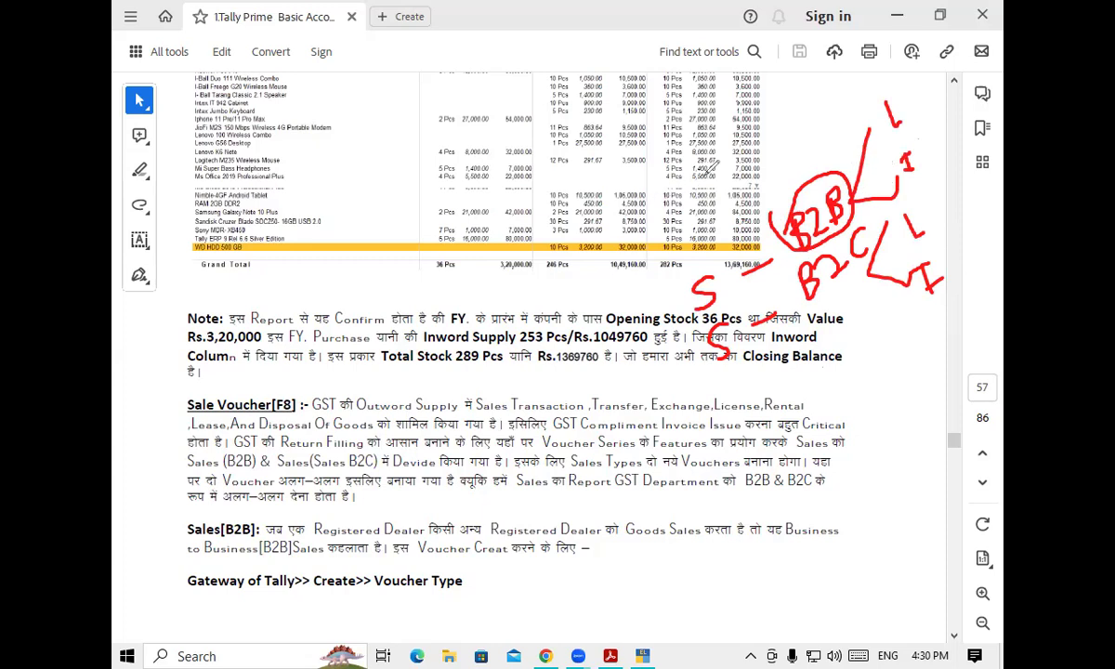
mouse_move(826, 242)
mouse_down()
mouse_move(744, 263)
mouse_move(690, 260)
mouse_move(731, 288)
mouse_move(753, 269)
mouse_move(716, 278)
mouse_move(767, 209)
mouse_move(912, 105)
mouse_move(916, 207)
mouse_move(957, 260)
mouse_up()
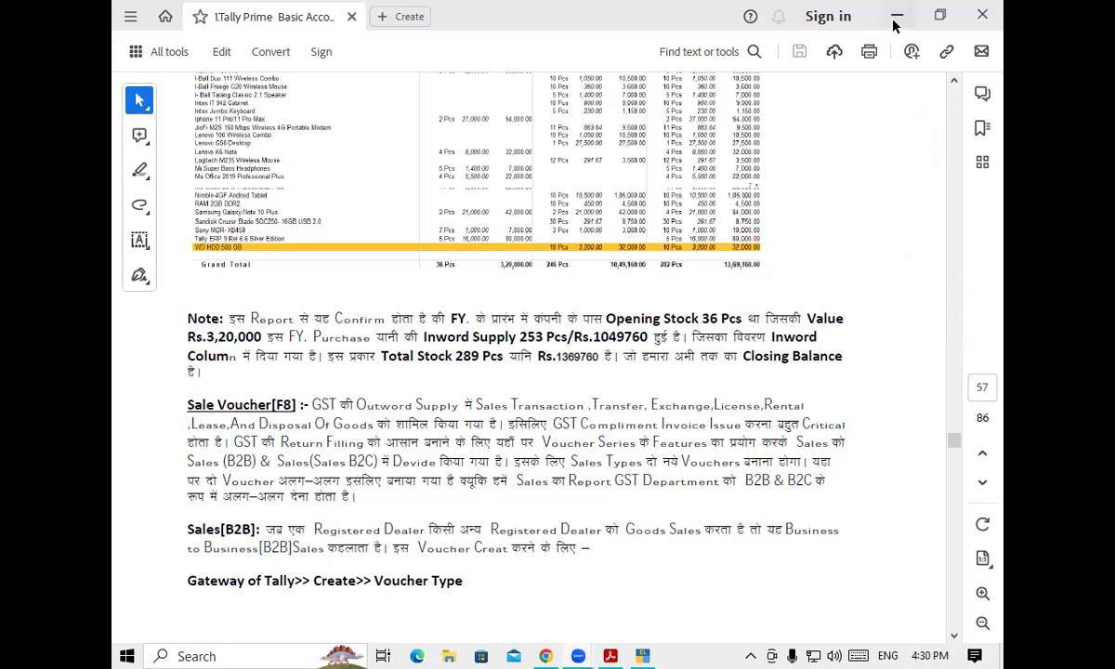
Switch to TallyPrime and start a new ledger named Sales Local with no alias.
click(642, 656)
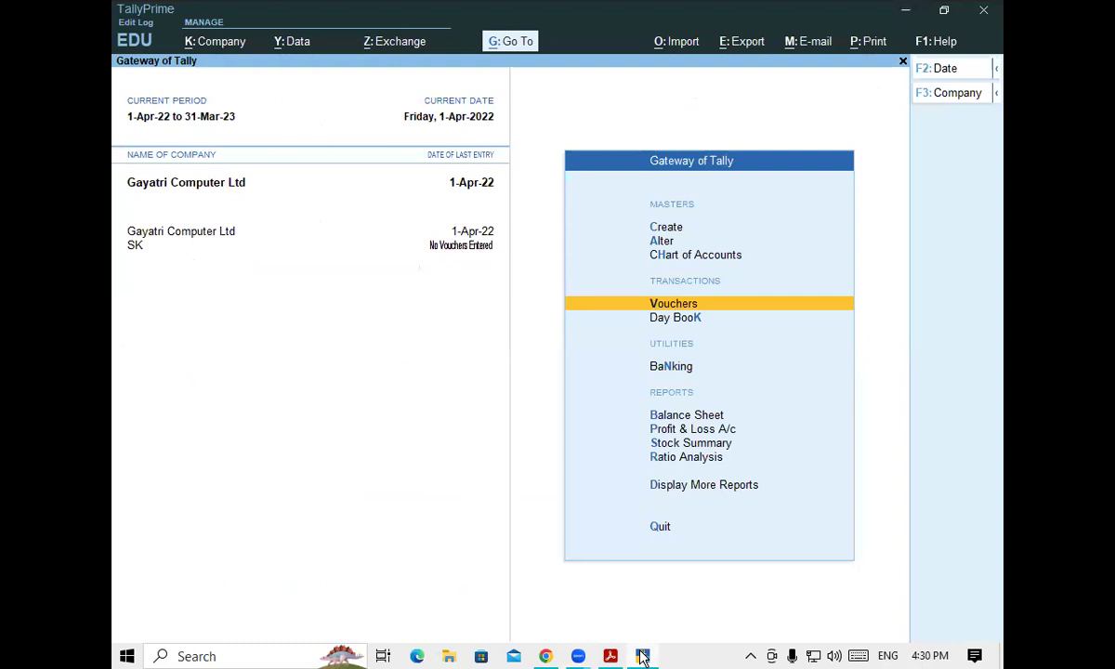
key(Up)
key(Up)
key(Up)
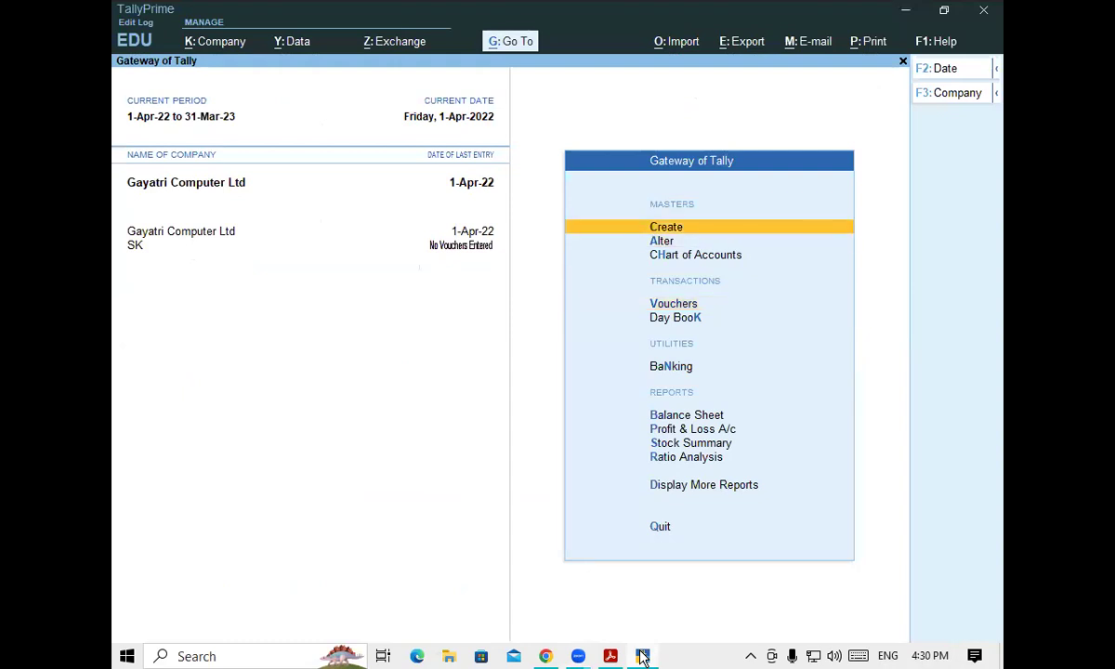
key(Return)
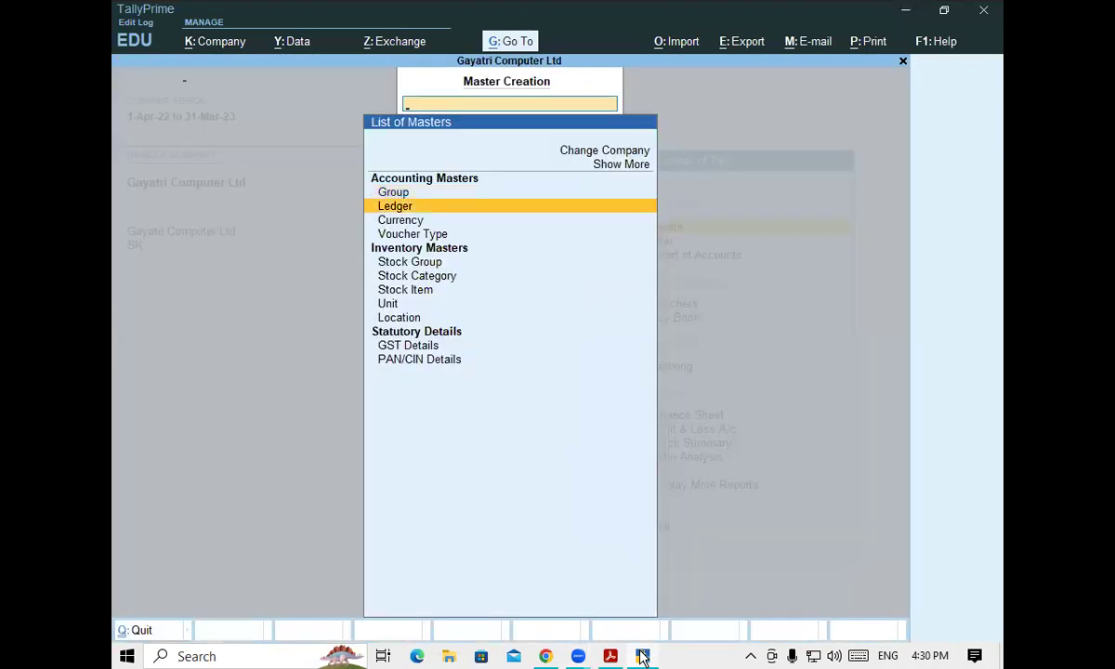
key(Return)
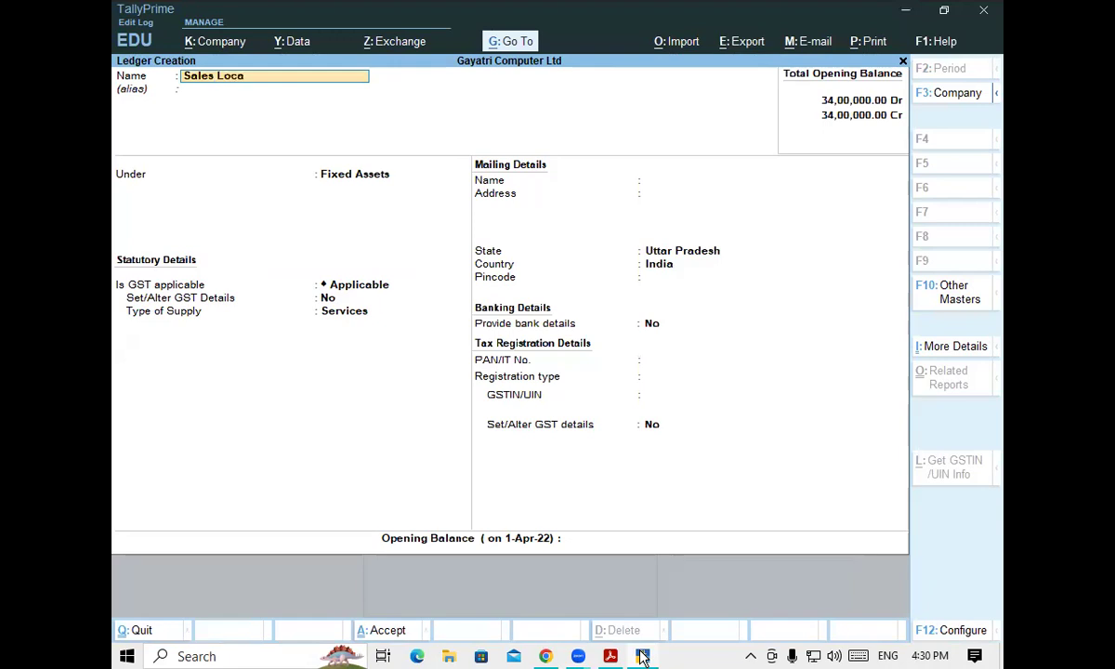
key(Return)
key(Return)
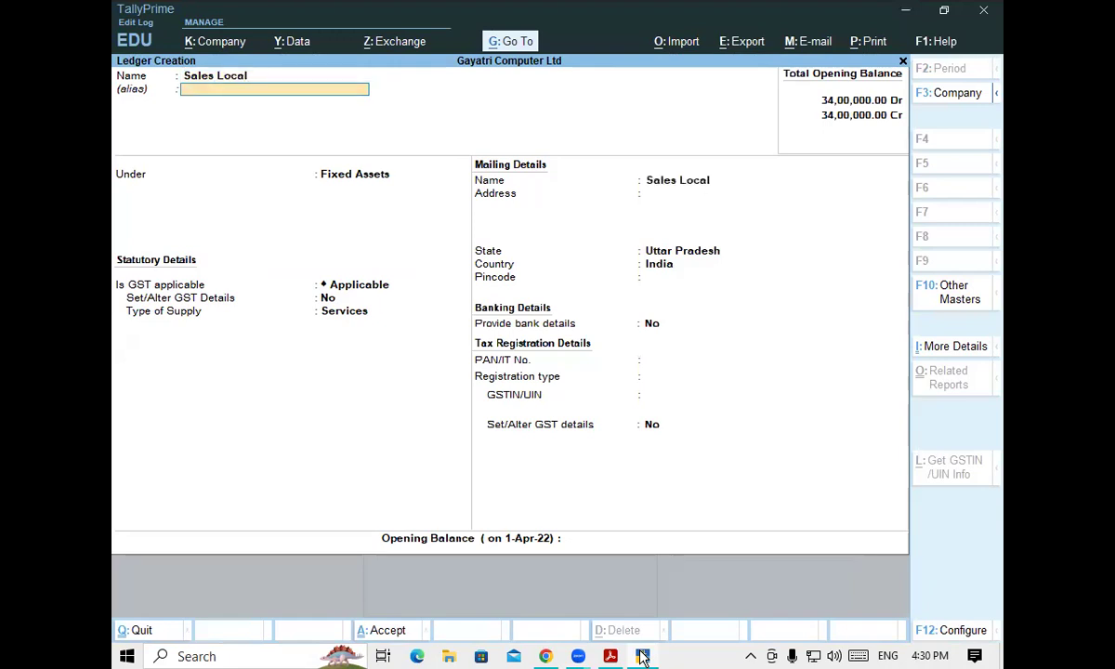
Place the Sales Local ledger under Sales Accounts with GST applicable and supply type Goods, and save it.
text(Sa)
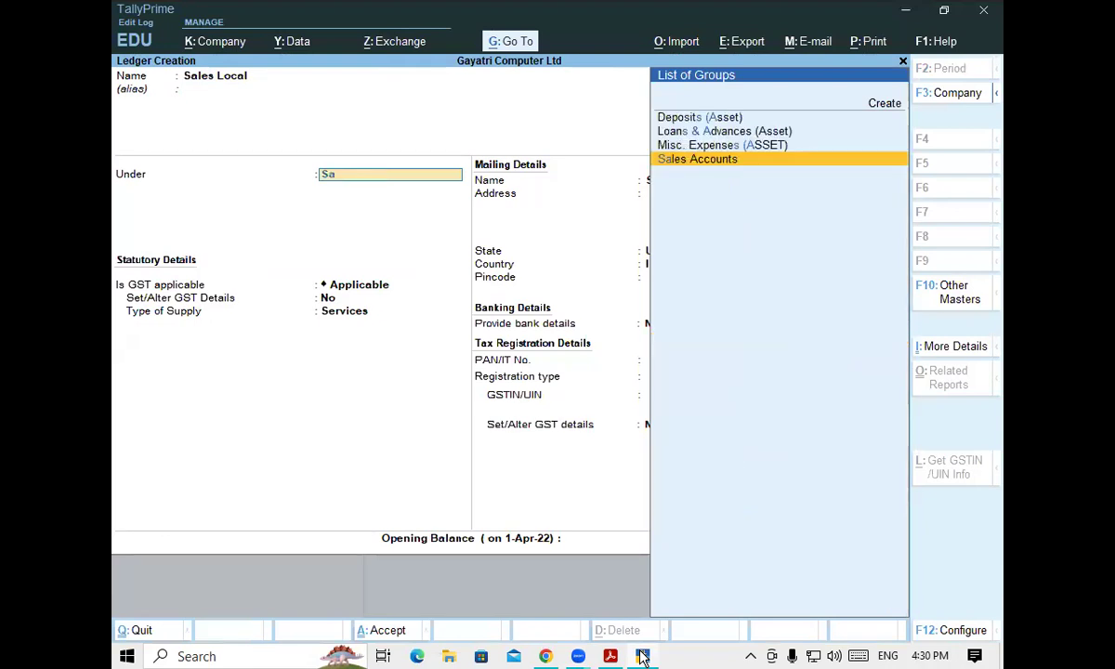
key(Return)
key(Return)
key(Return)
key(Return)
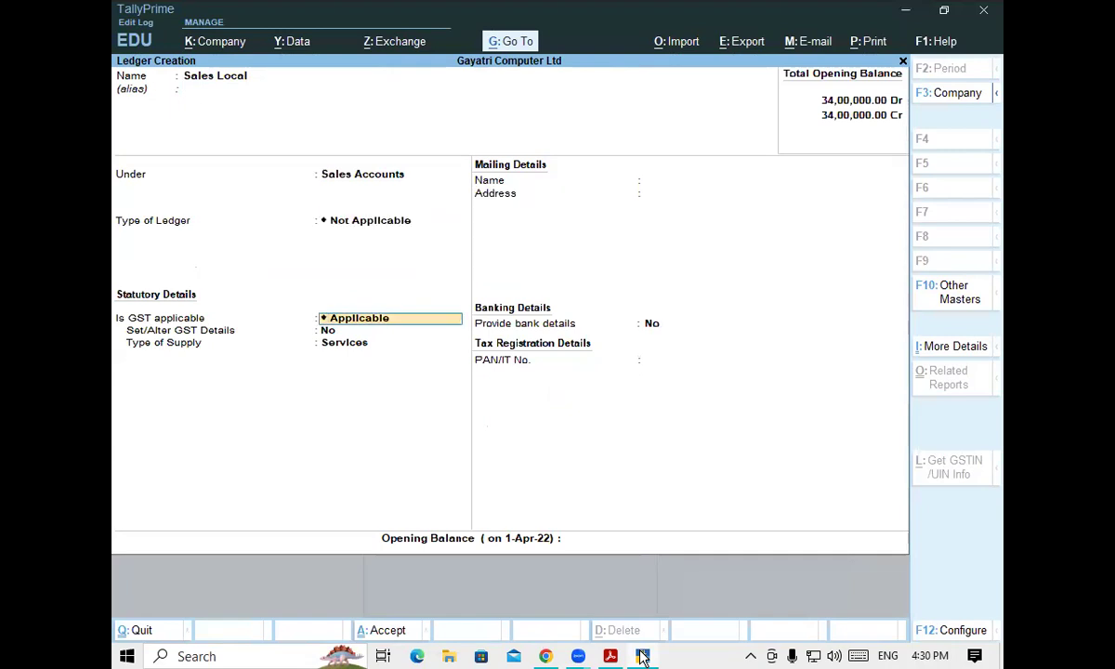
key(Up)
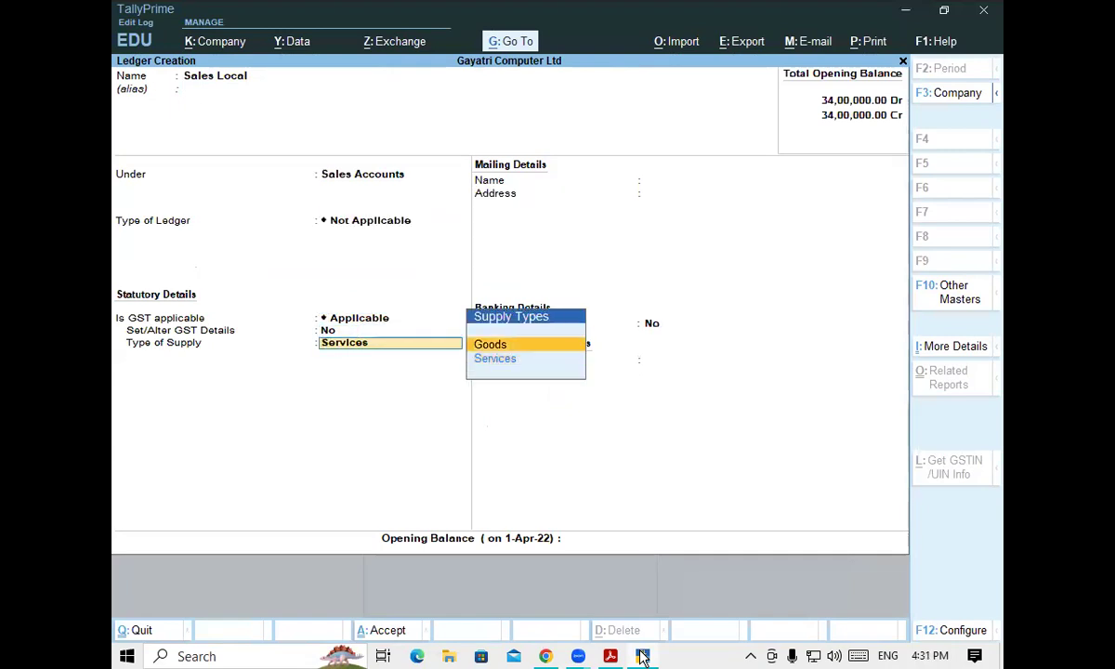
key(Return)
key(Return)
key(Return)
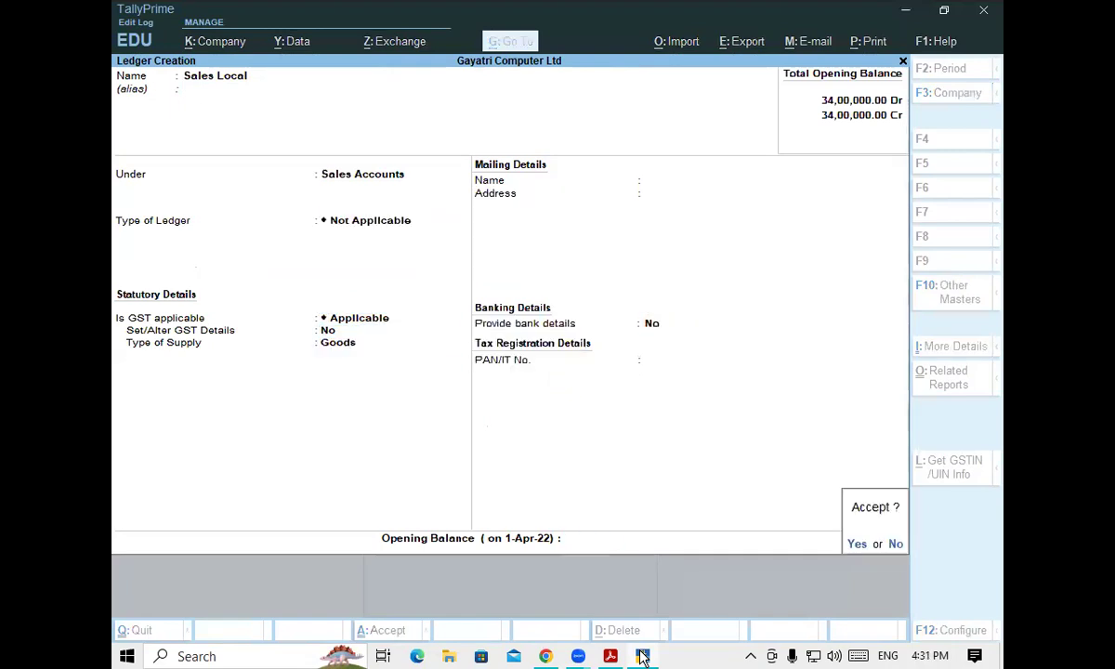
key(Return)
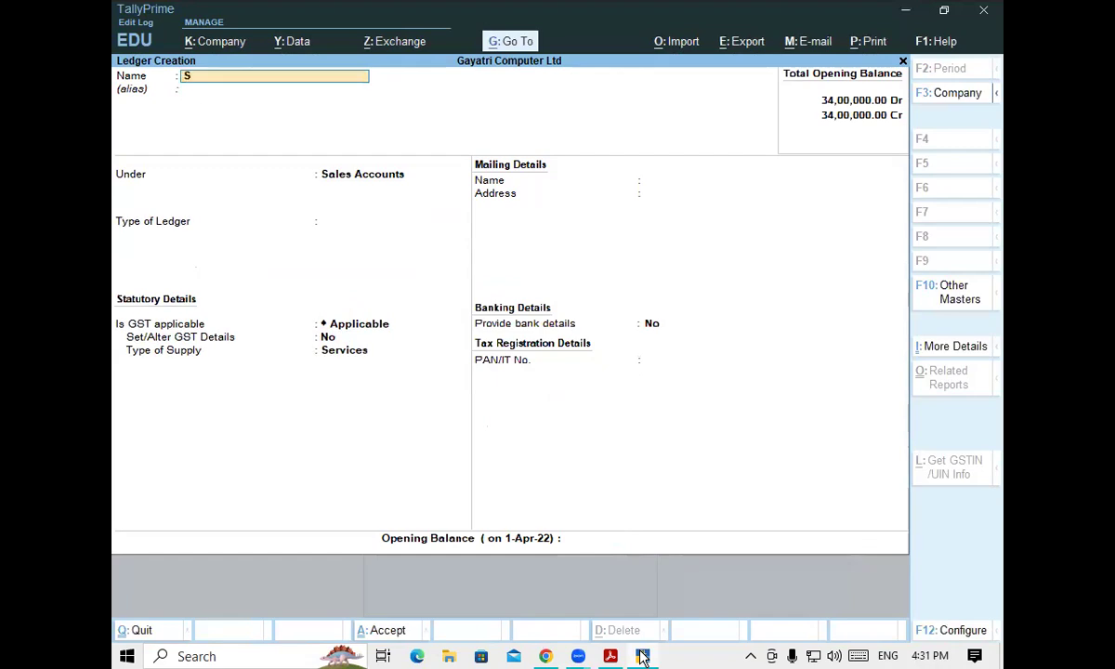
Create the ledger Sales Interstate under Sales Accounts with supply type Goods, and return to the Gateway of Tally.
text(Sales)
text( im)
key(Return)
key(Return)
key(Return)
key(Return)
key(Return)
key(Up)
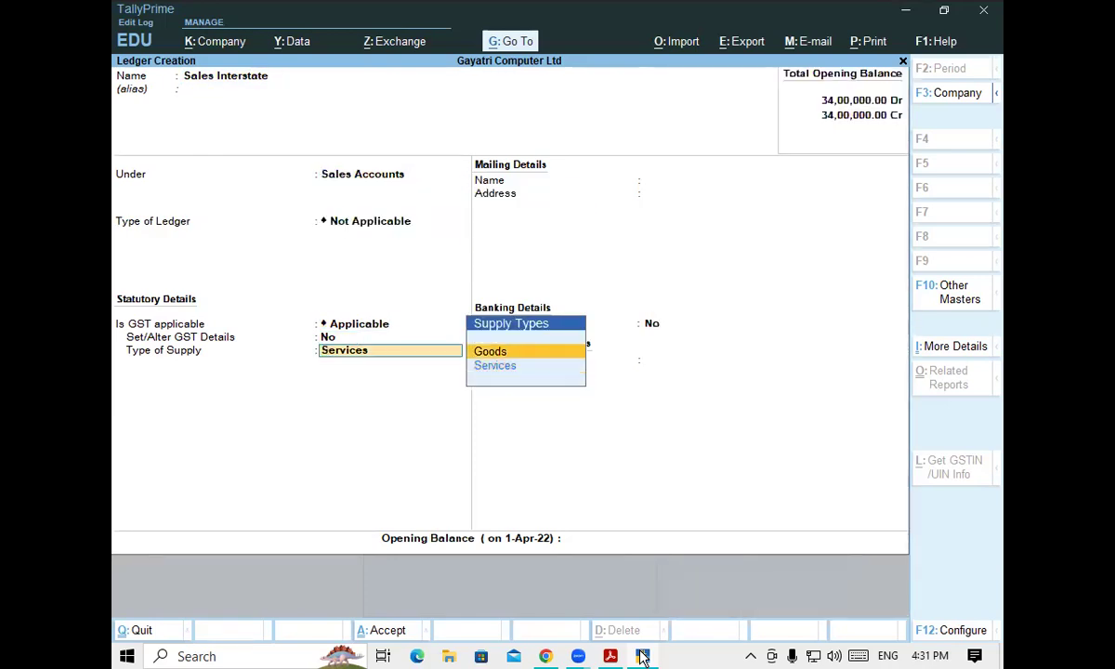
key(Return)
key(Return)
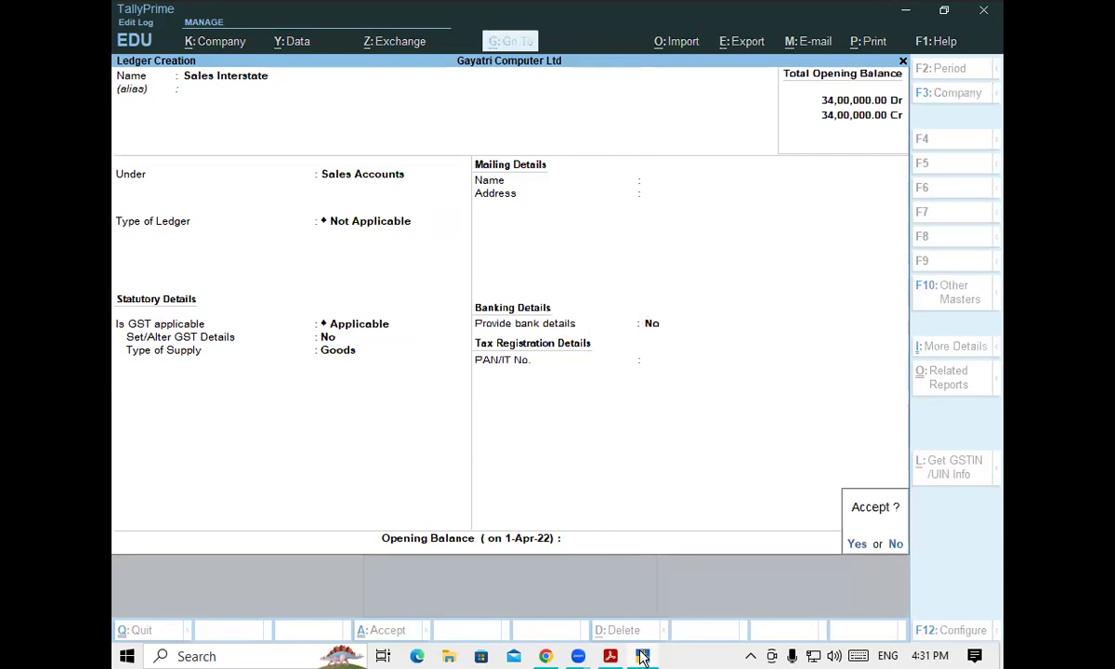
key(Return)
key(Escape)
key(Return)
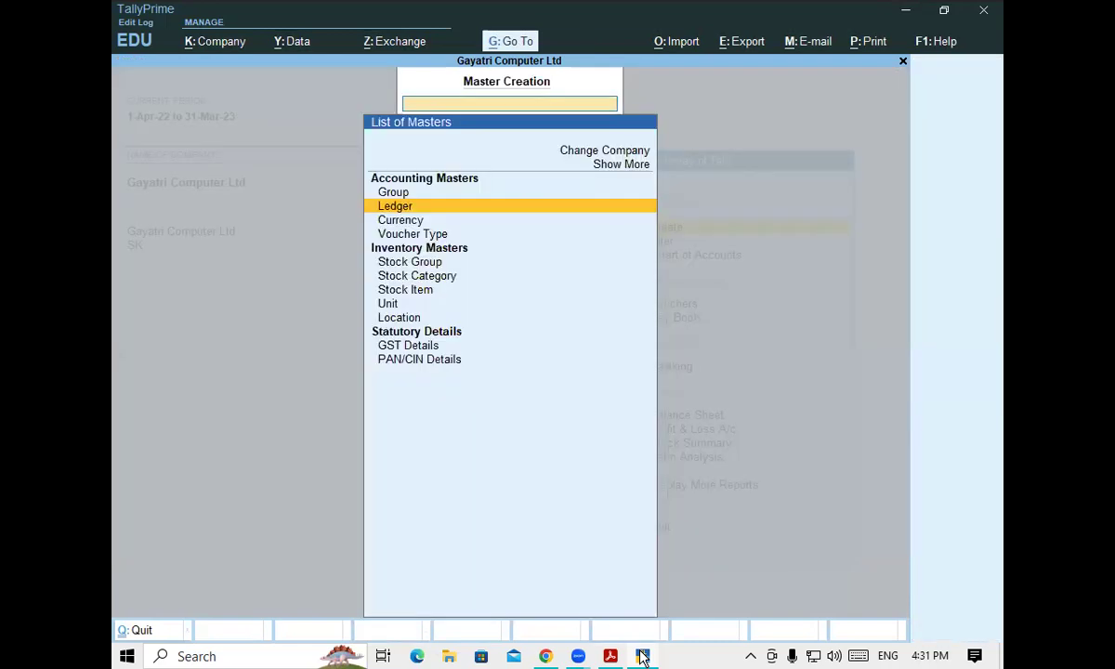
key(Escape)
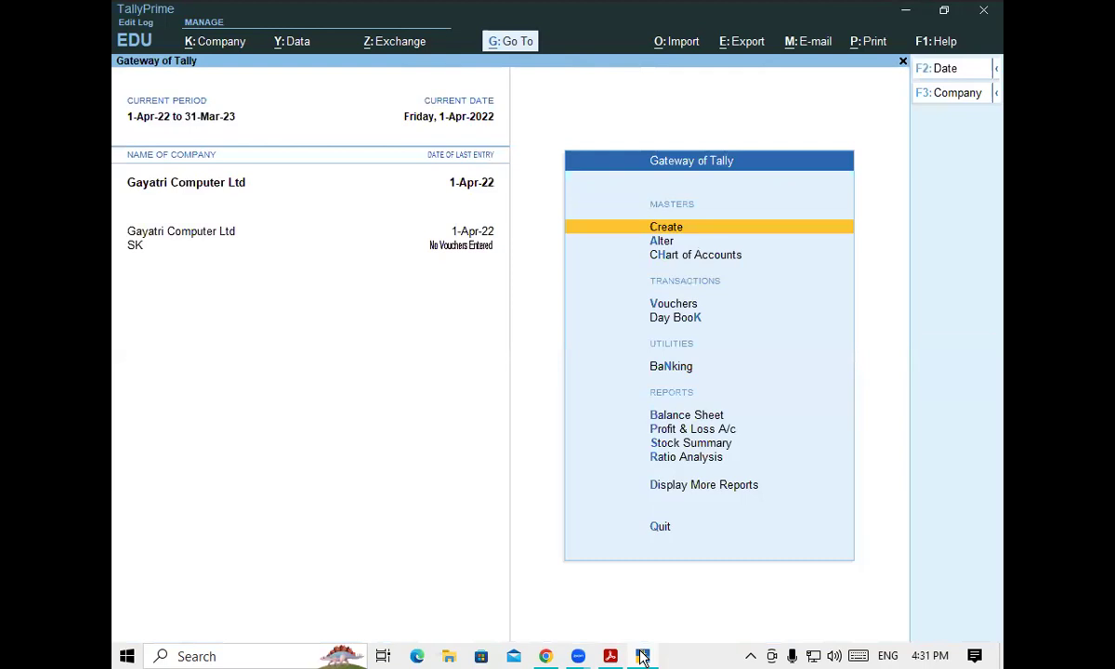
Start a new voucher type named Sales B2B and base it on the Sales voucher.
key(Return)
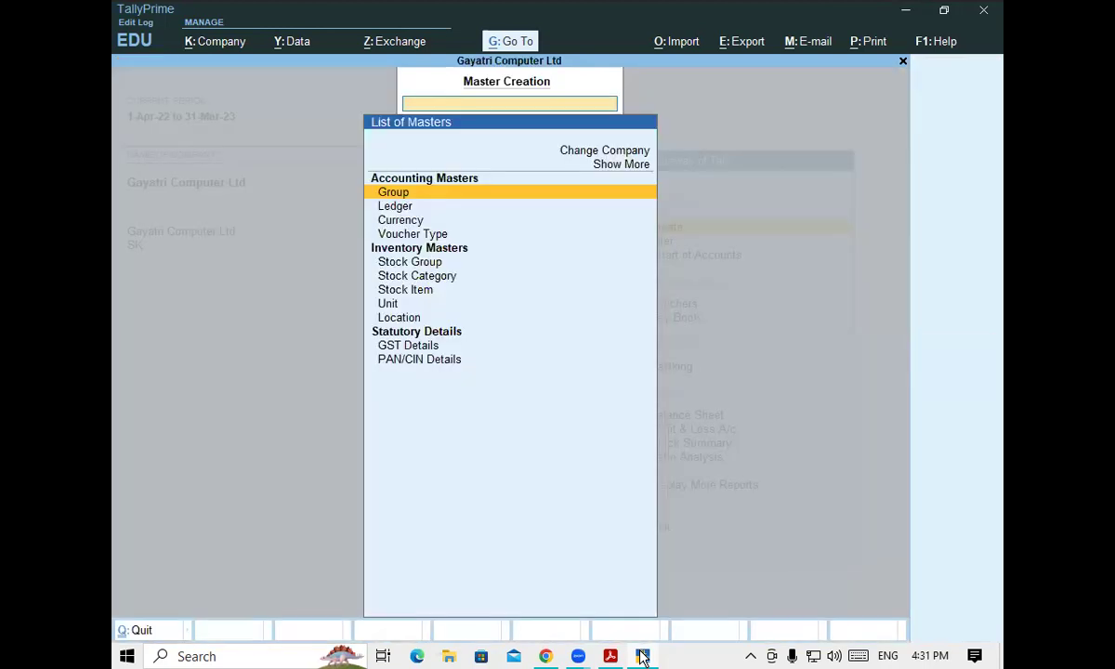
key(Down)
key(Down)
key(Down)
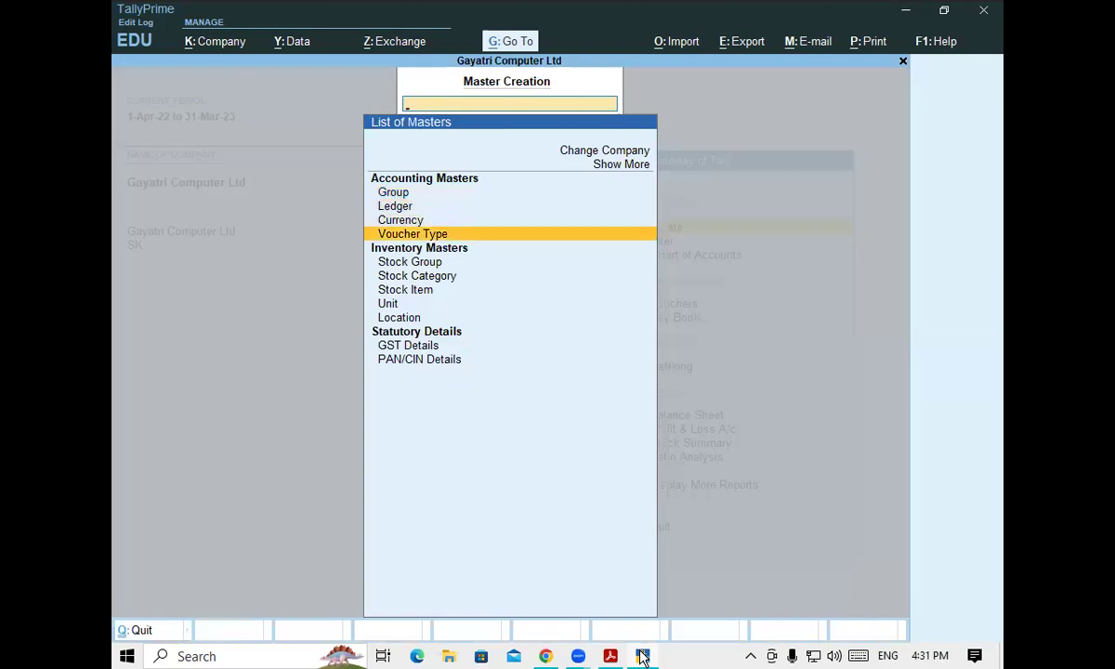
key(Return)
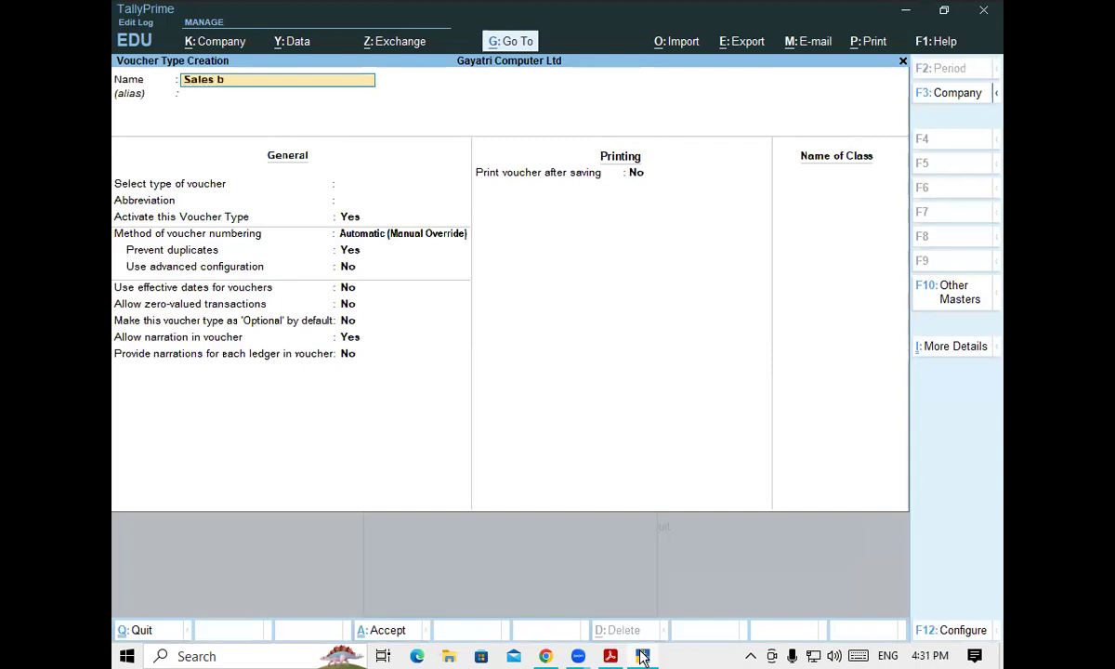
text(2B)
key(Return)
key(Return)
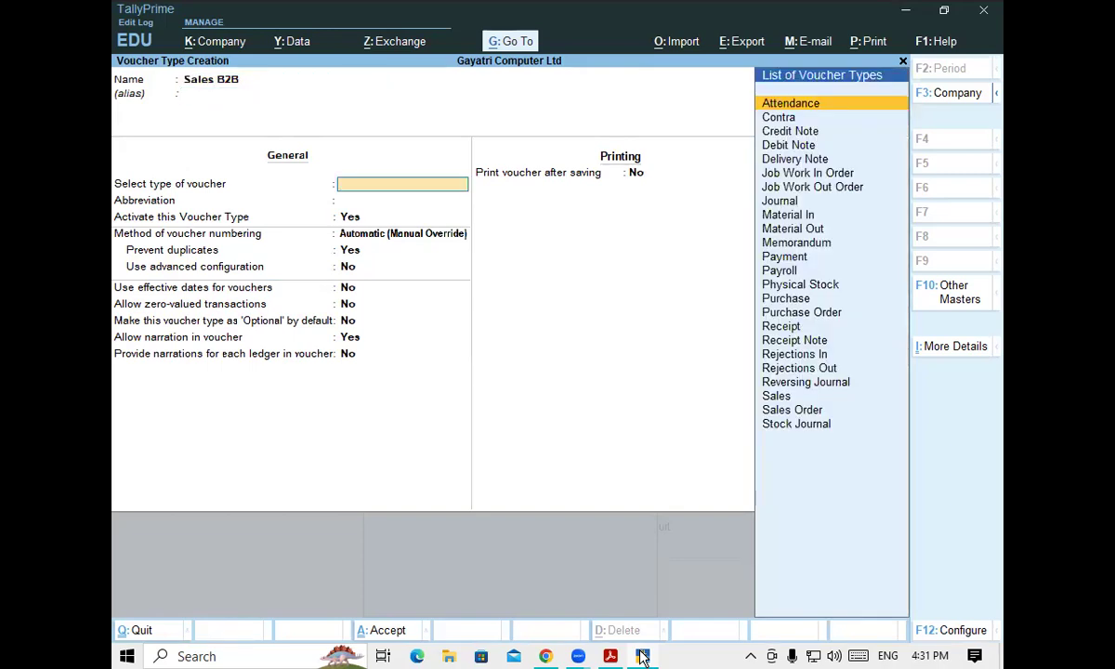
text(SA)
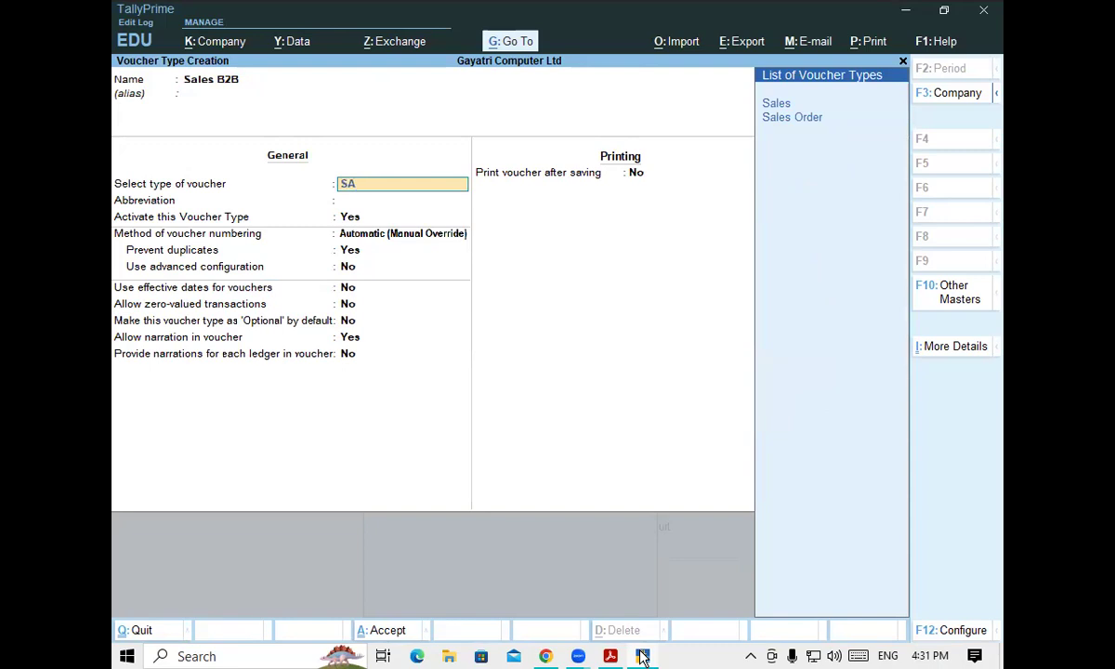
key(Down)
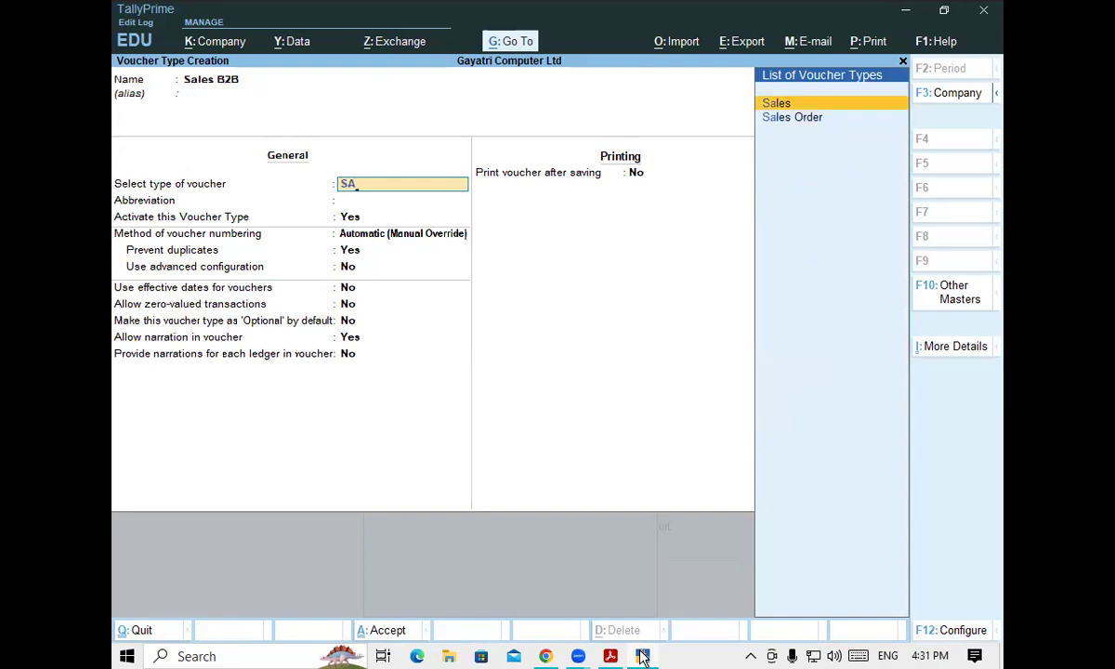
key(Return)
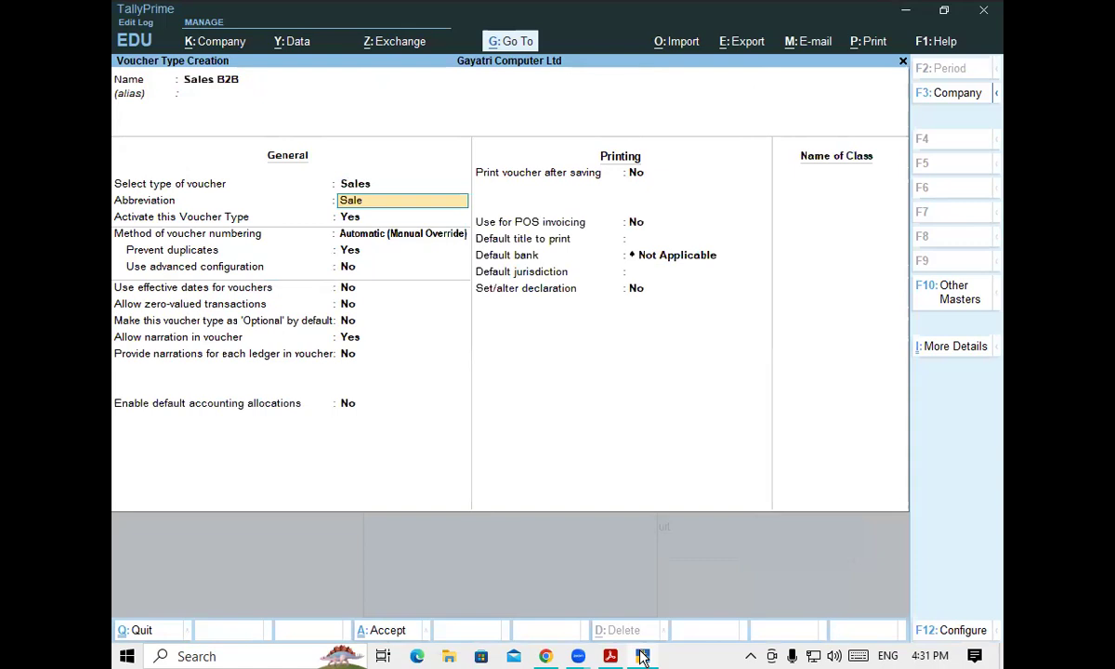
Accept the default abbreviation, Automatic (Manual Override) numbering, narration and printing settings for the Sales B2B voucher type.
key(Return)
key(Return)
key(Return)
key(Return)
key(Return)
key(Return)
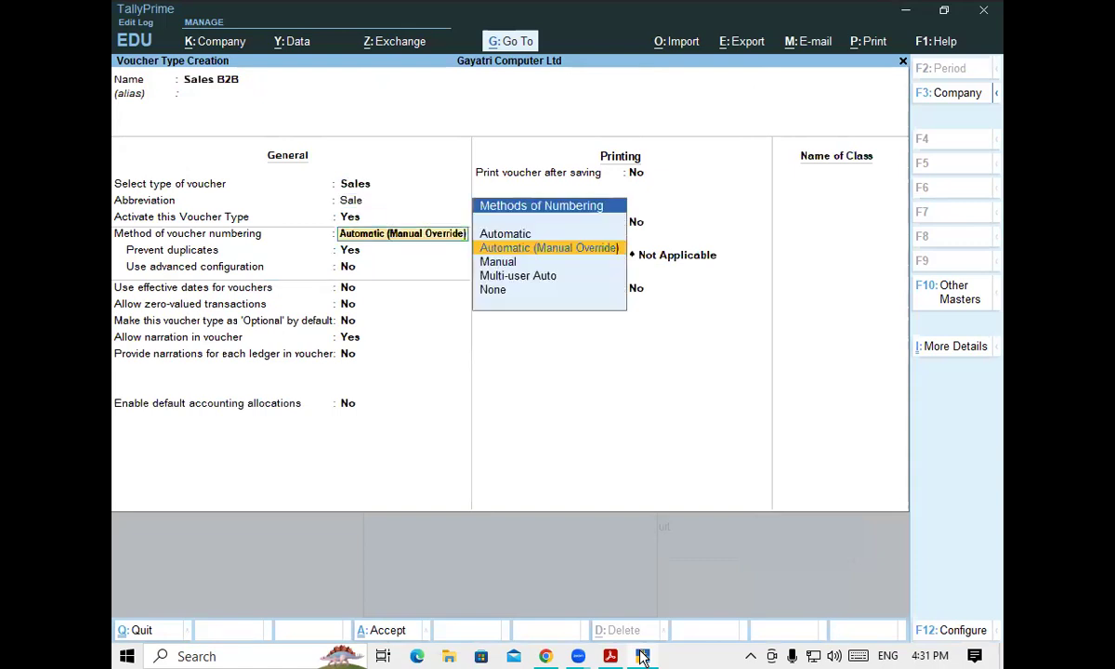
key(Return)
key(Return)
key(Return)
key(Return)
key(Return)
key(Return)
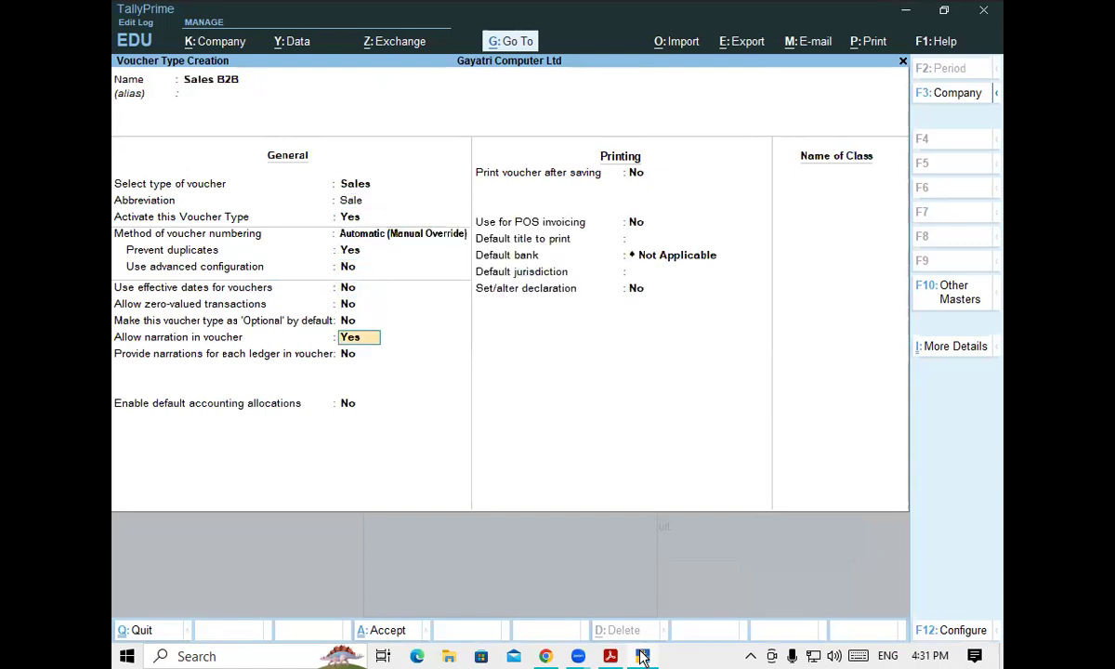
key(Return)
key(Return)
key(Return)
key(Return)
key(Return)
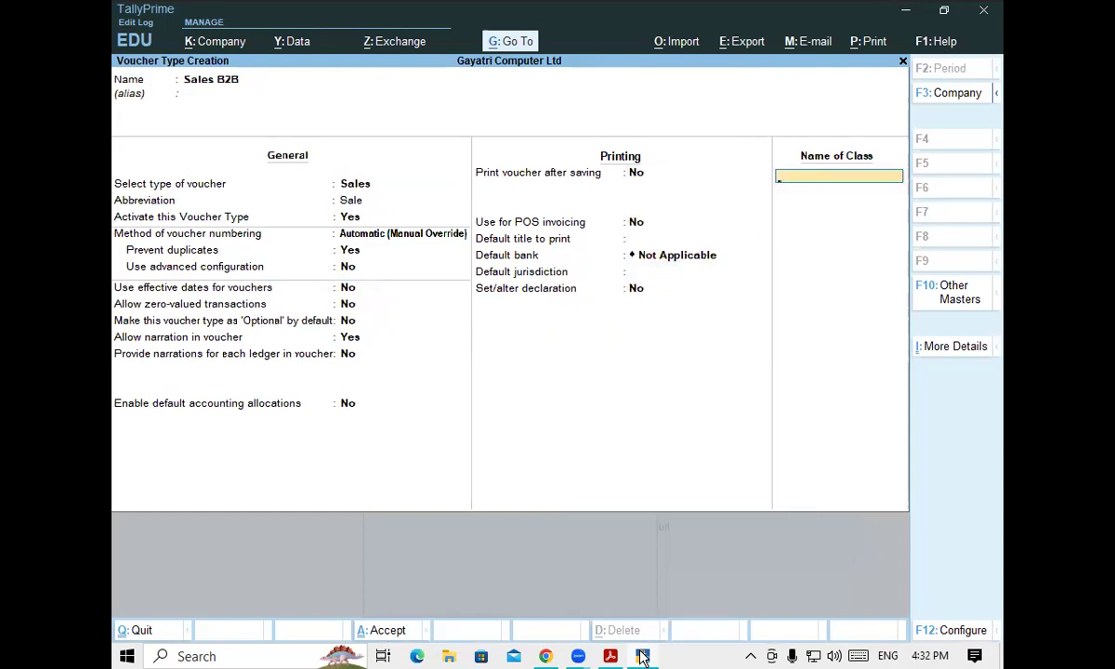
Add a voucher class named SALES LOCAL and allocate 100% of its invoice items to the Sales Local ledger.
text(SALES LOCAL)
key(Return)
key(Return)
key(Return)
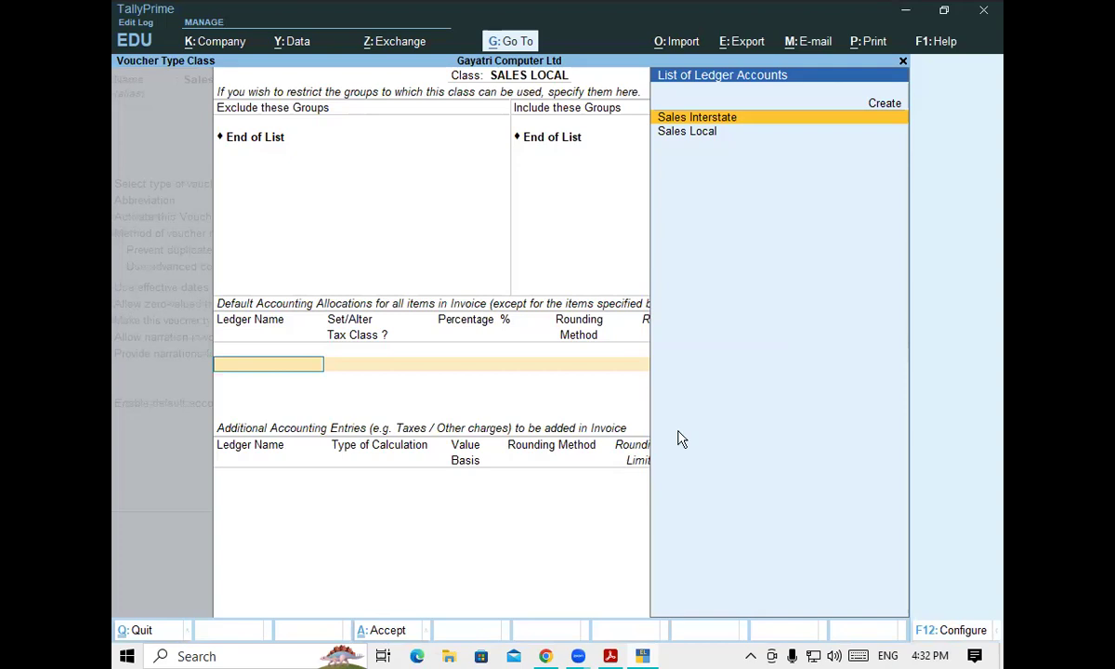
key(Down)
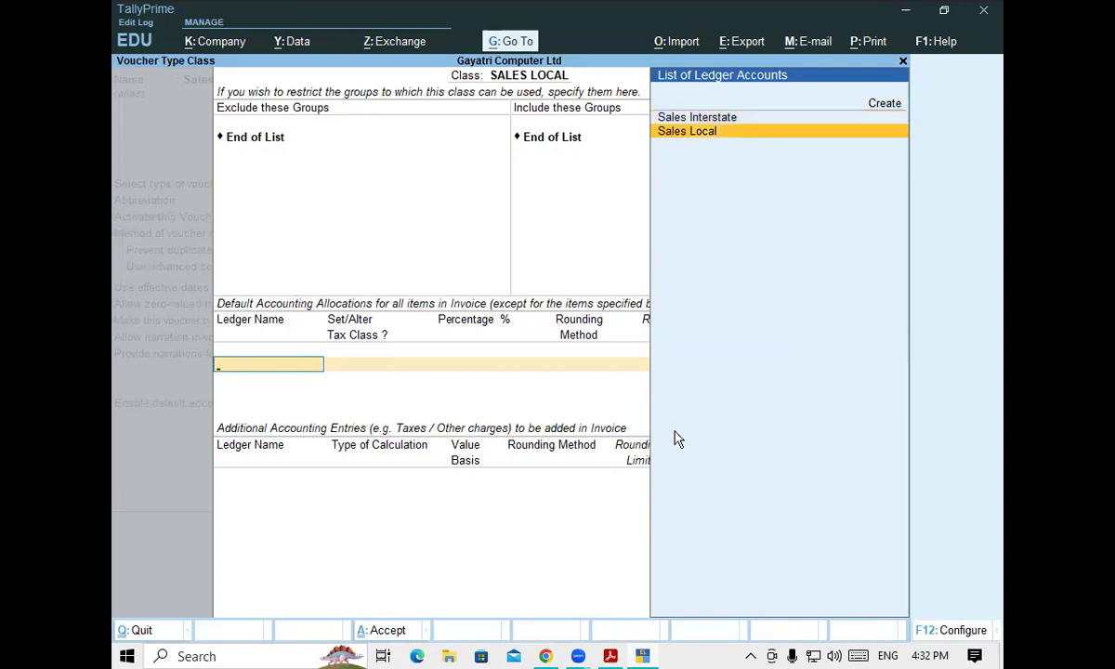
key(Return)
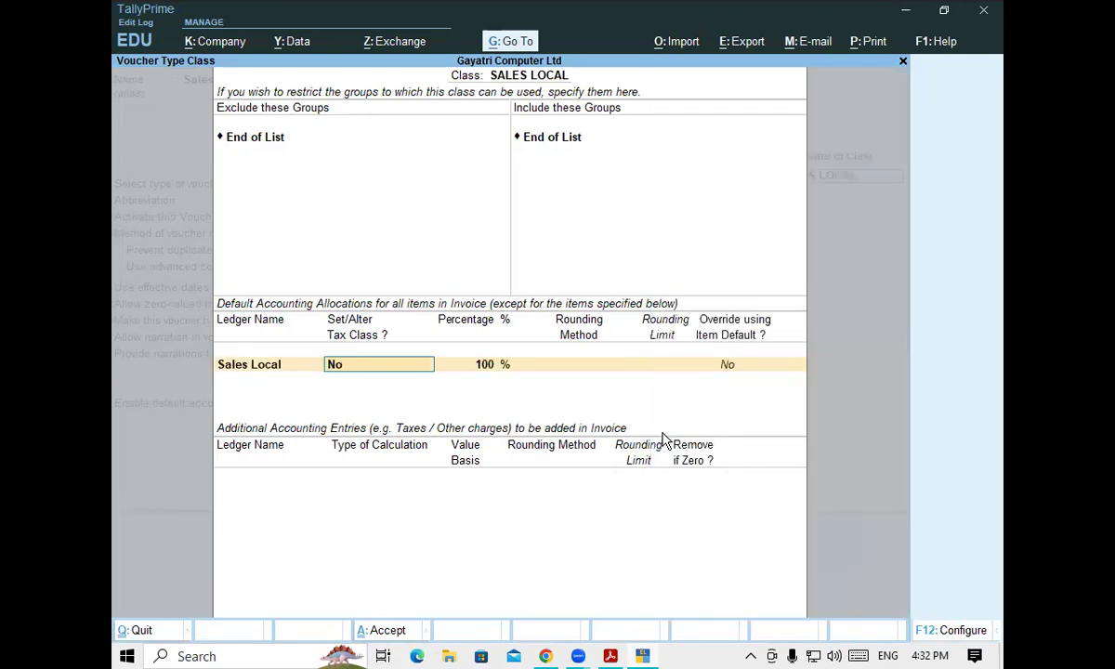
key(Return)
key(Return)
key(Return)
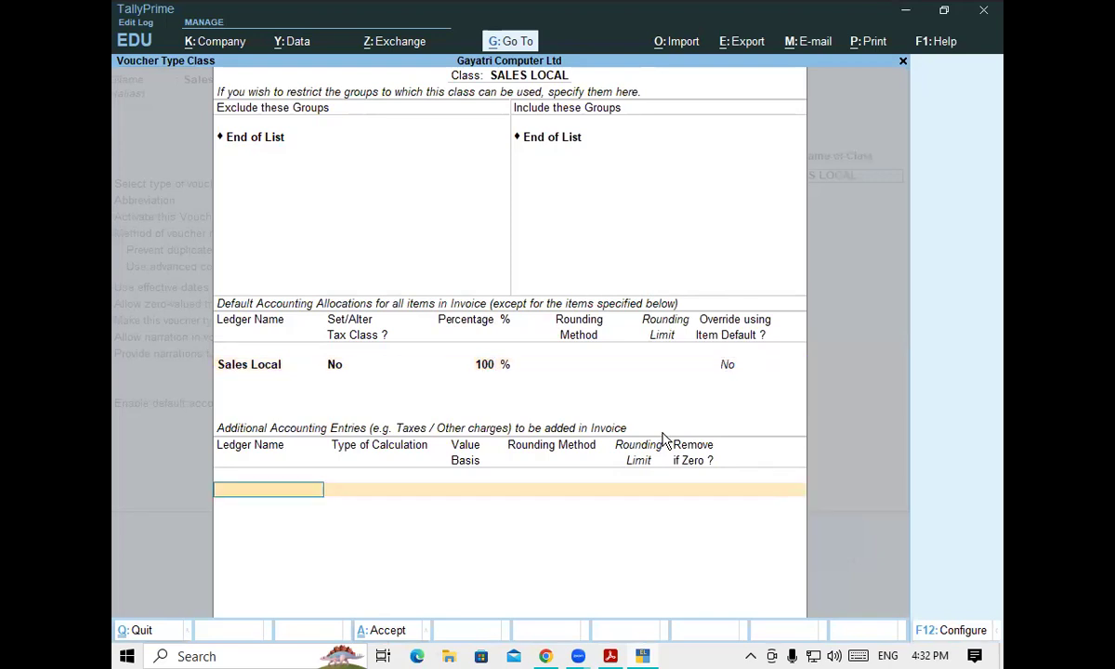
Add the Cgst and Sgst ledgers as additional accounting entries of the SALES LOCAL class, removed if zero.
text(cg)
key(Return)
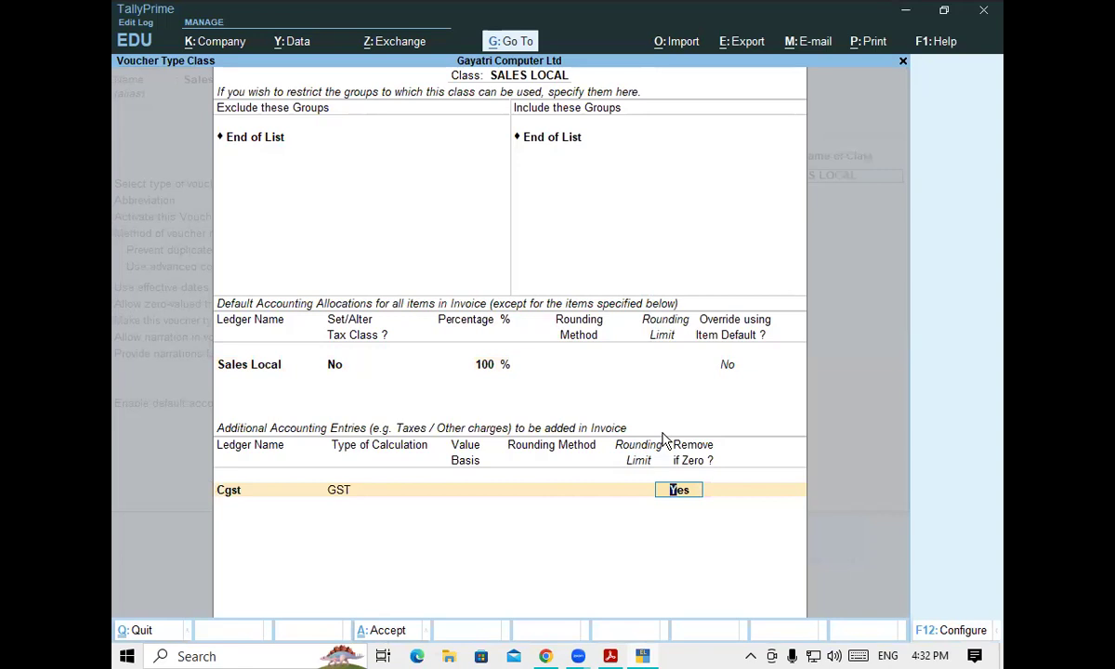
key(Return)
text(sg)
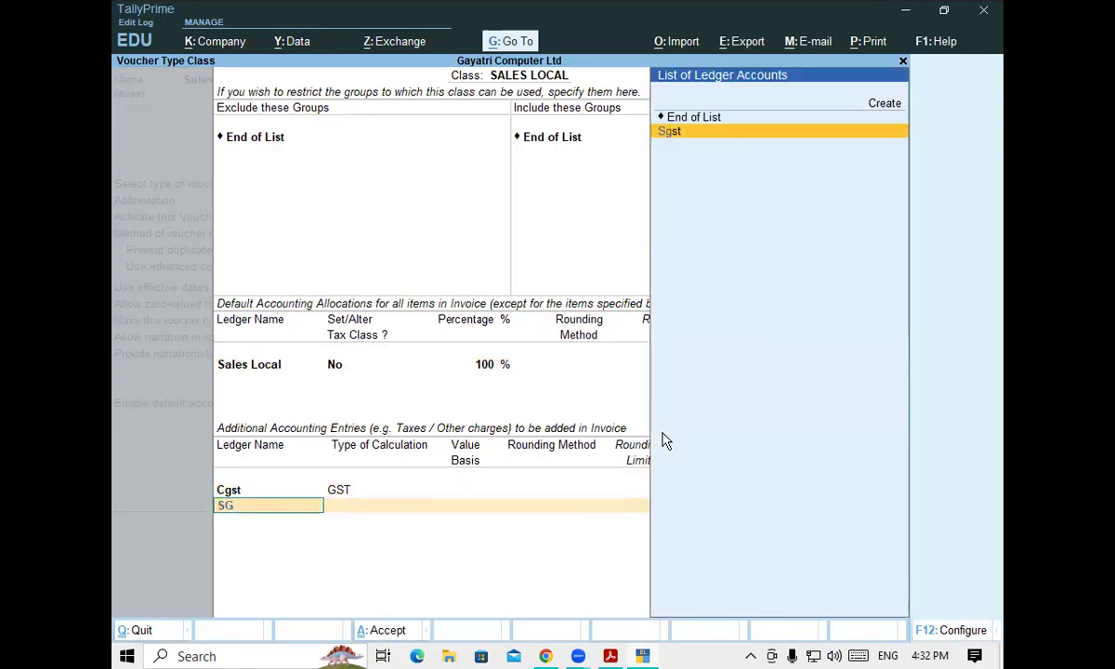
key(Return)
key(Return)
Add the Roundoff ledger with As Total Amount Rounding, Normal Rounding and limit 1, and complete the SALES LOCAL class.
text(R)
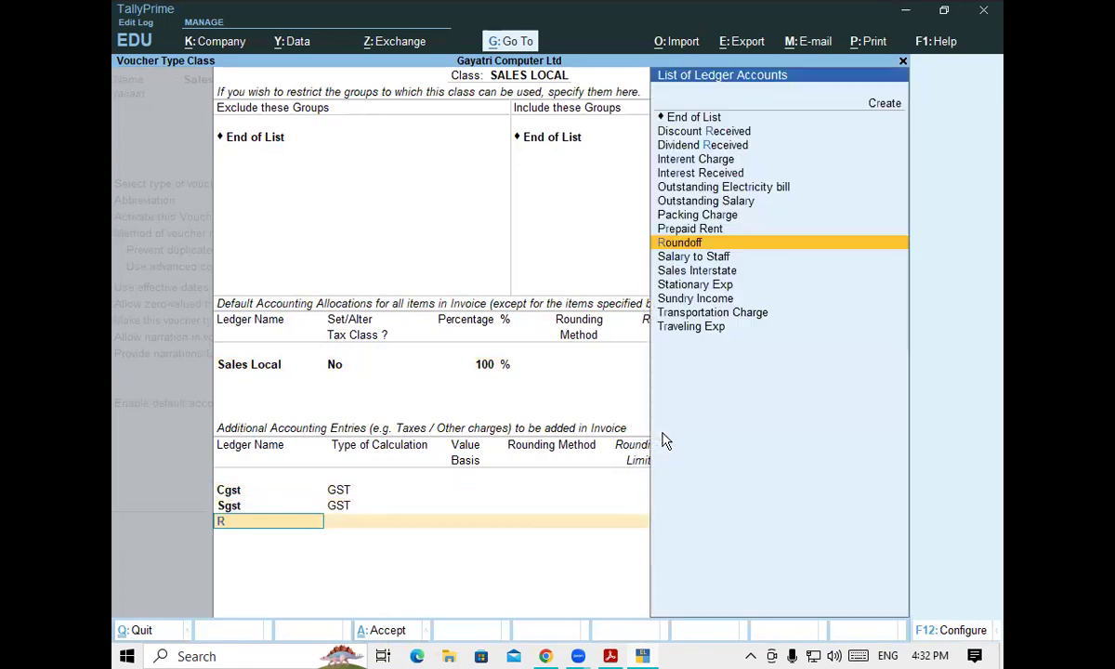
text(o)
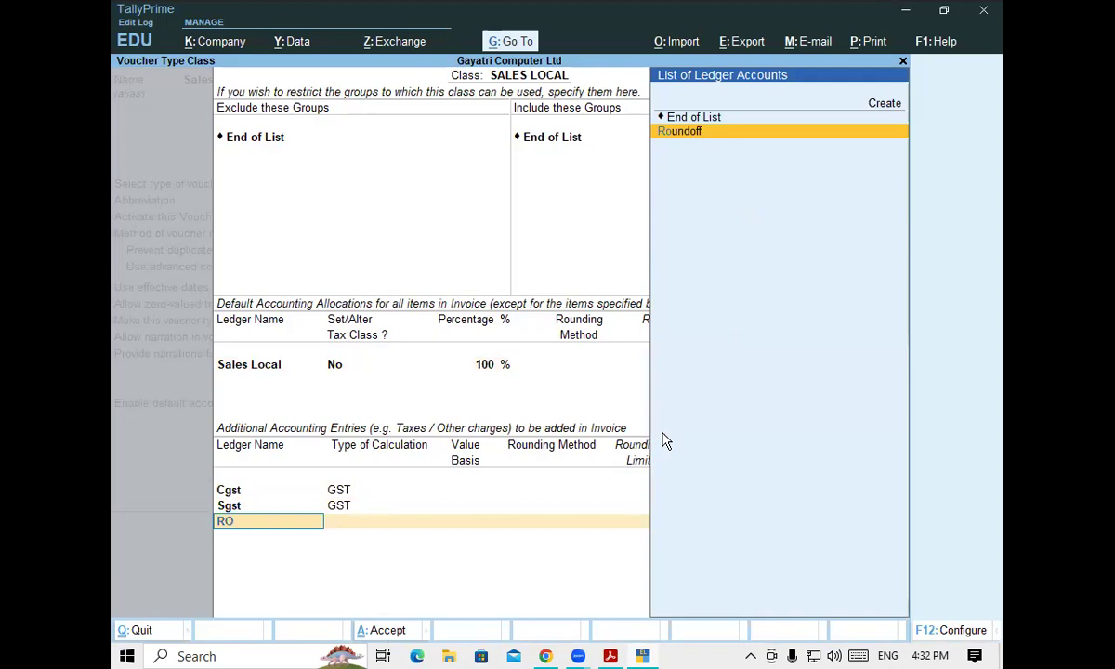
key(Return)
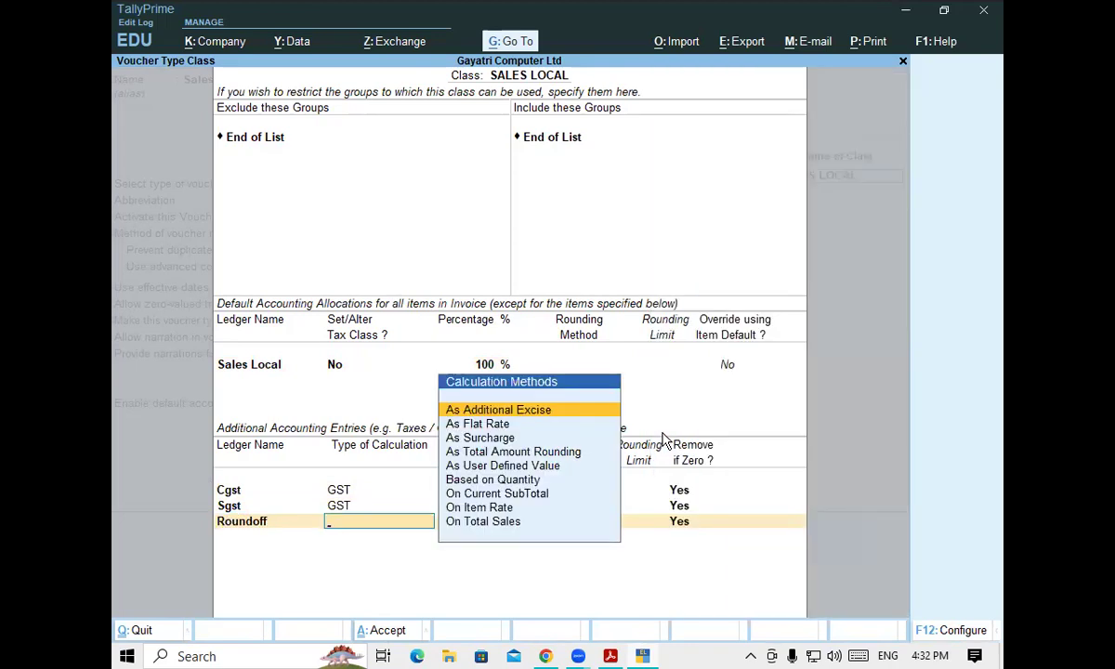
key(Down)
key(Down)
key(Down)
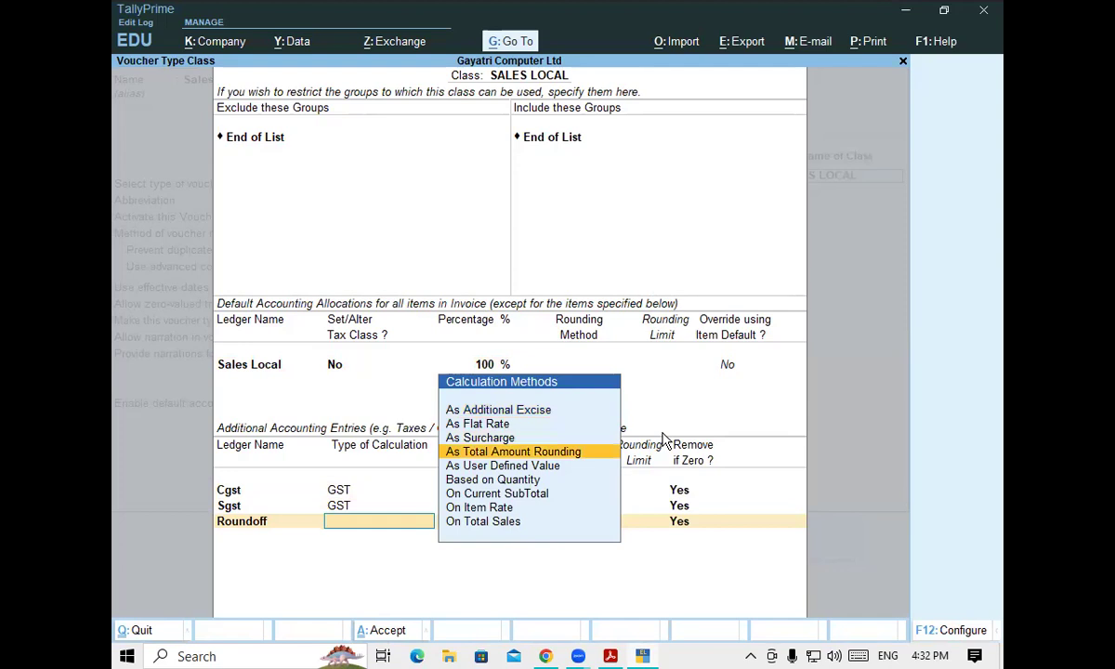
key(Return)
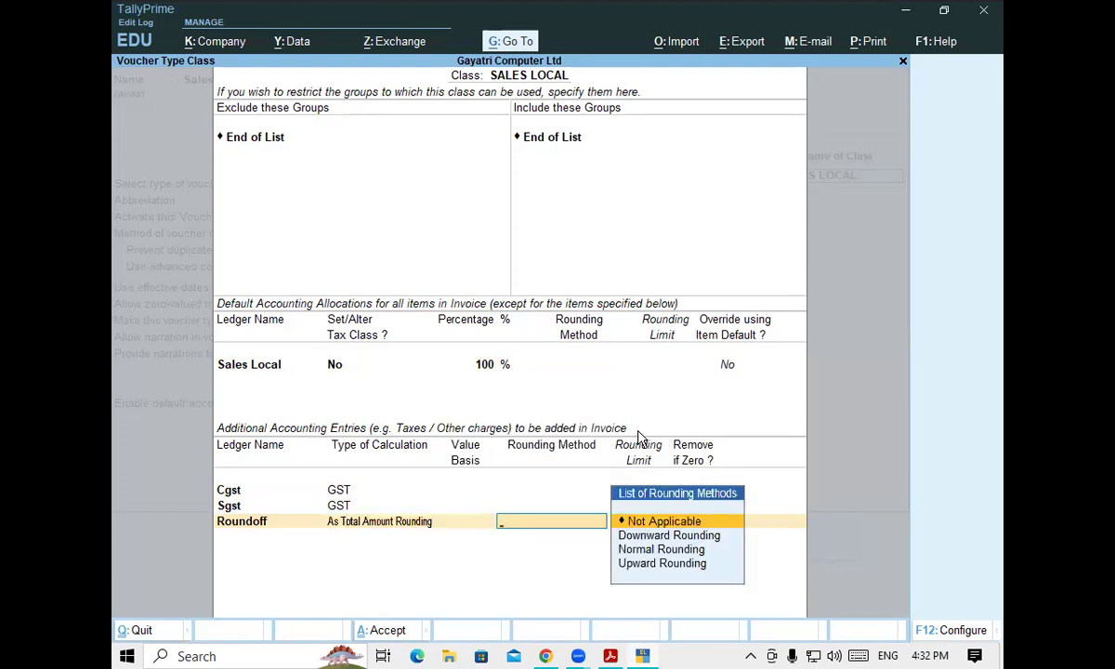
key(Down)
key(Down)
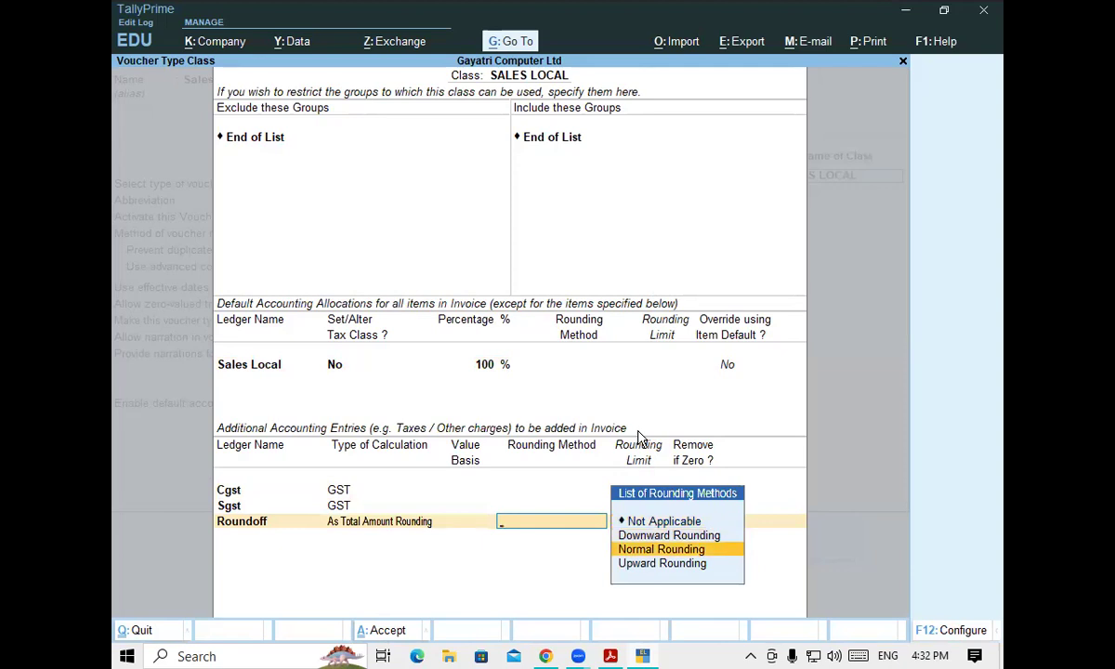
key(Return)
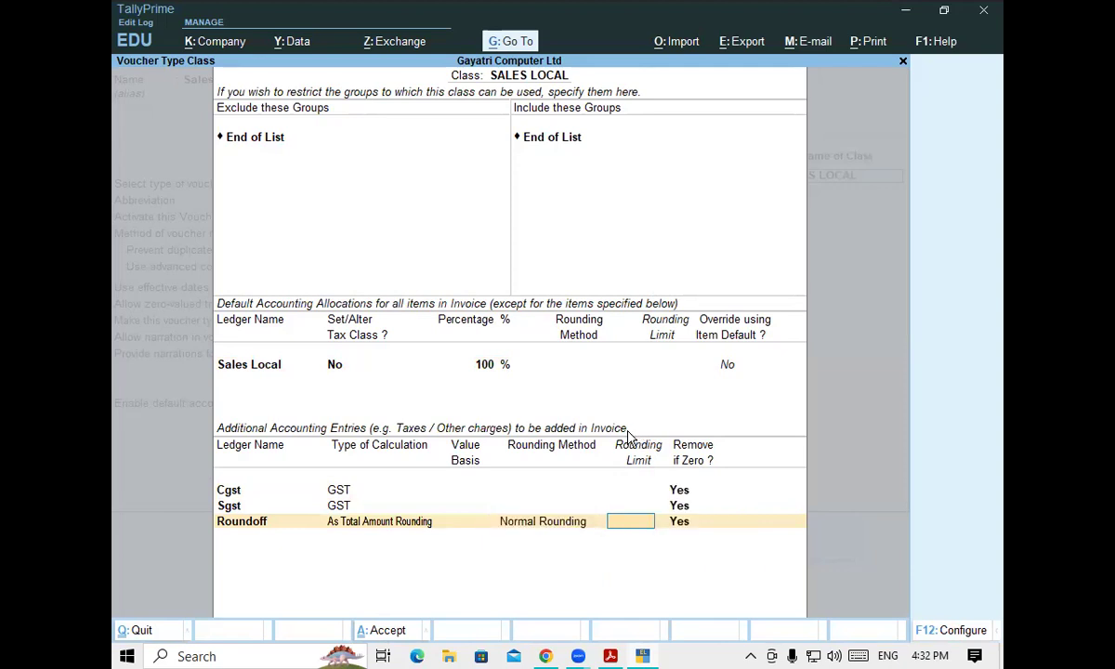
text(1)
key(Return)
key(Return)
key(Return)
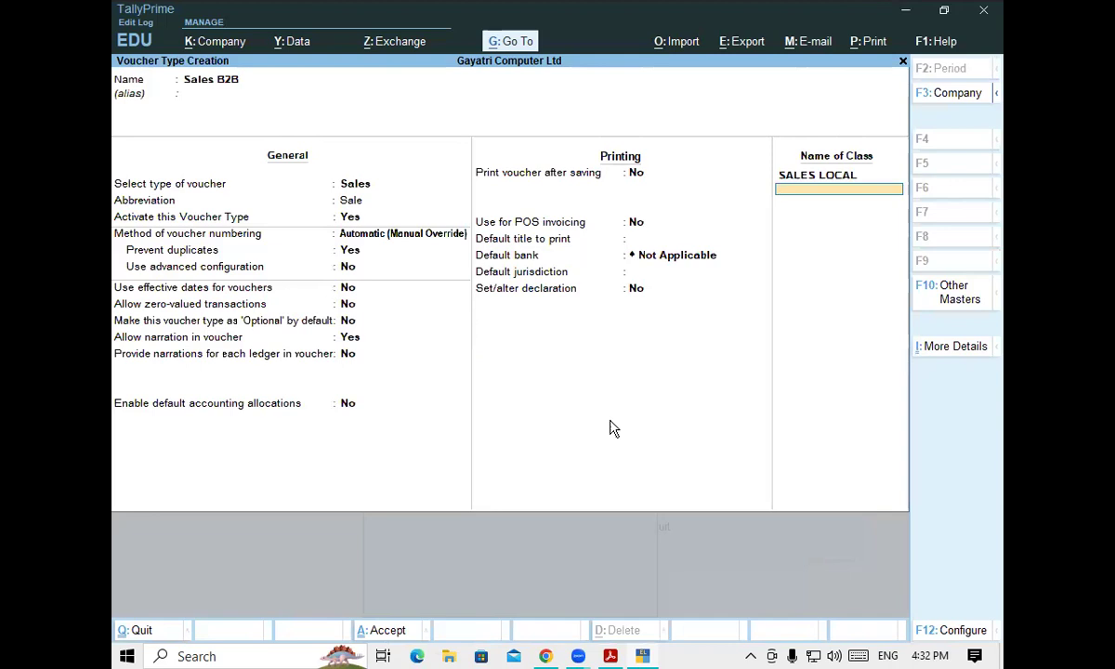
Add a second voucher class named SALES INTERSTATE and allocate 100% of its invoice items to the Sales Interstate ledger.
text(SALES INTERSTATE)
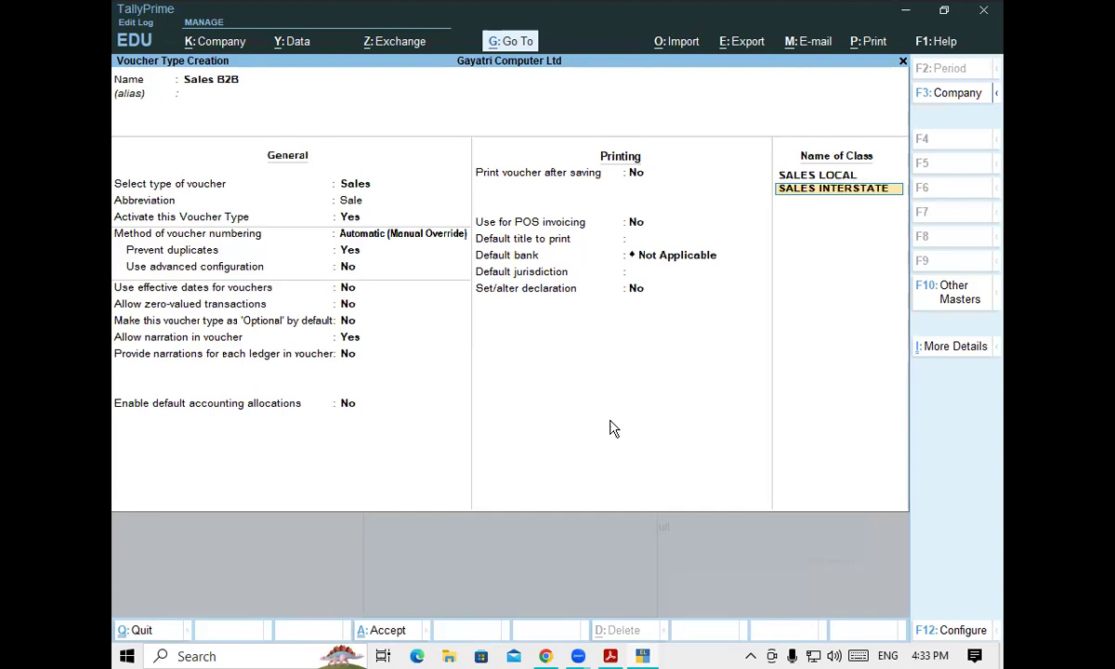
key(Return)
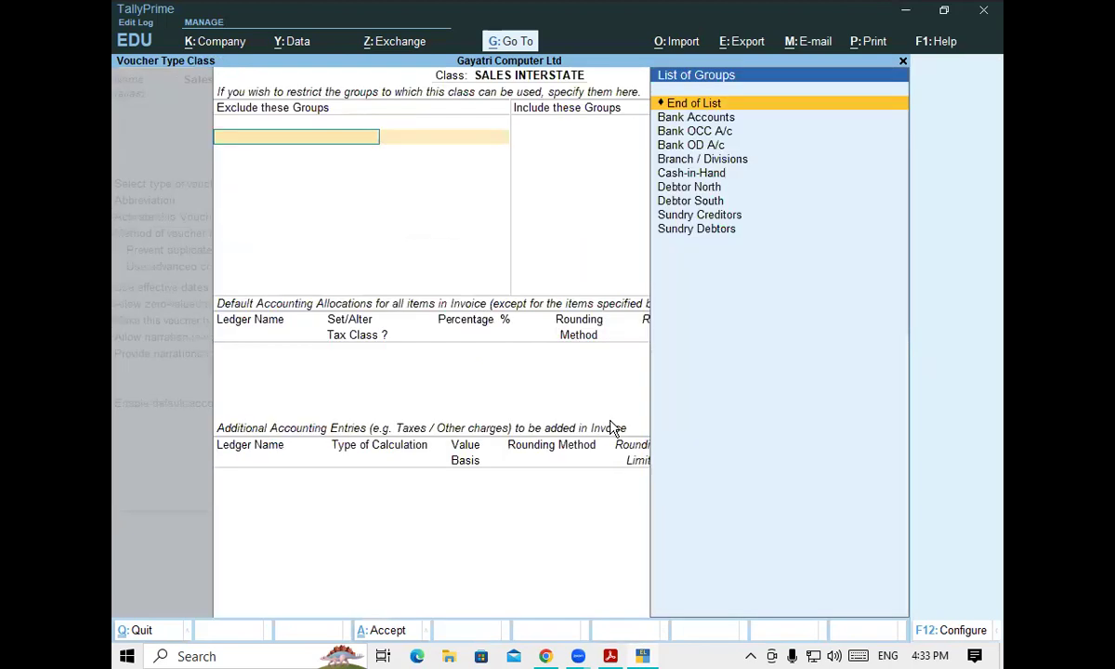
key(Return)
key(Return)
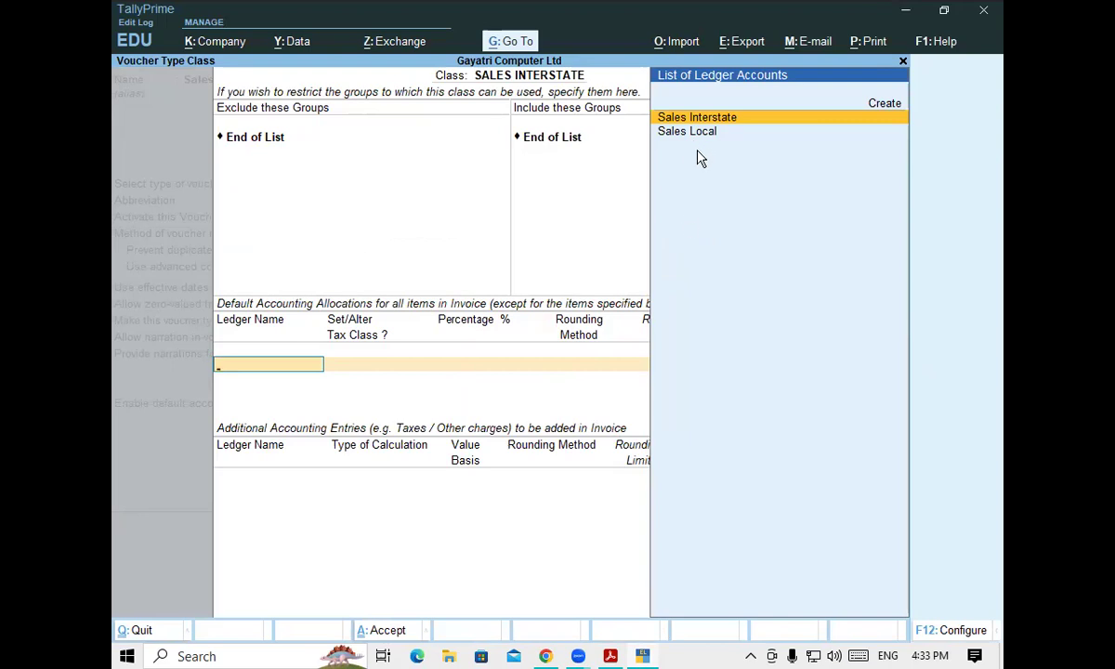
key(Return)
key(Return)
key(Return)
key(Return)
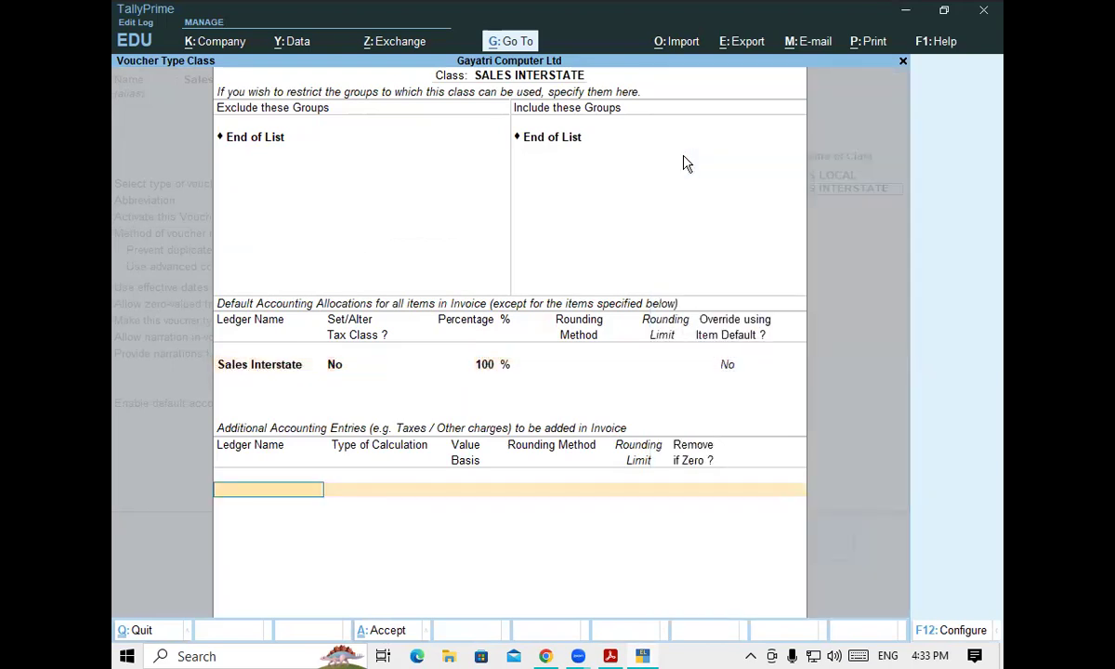
Add the Igst ledger as an additional accounting entry of the SALES INTERSTATE class, removed if zero.
text(IG)
key(Return)
key(Return)
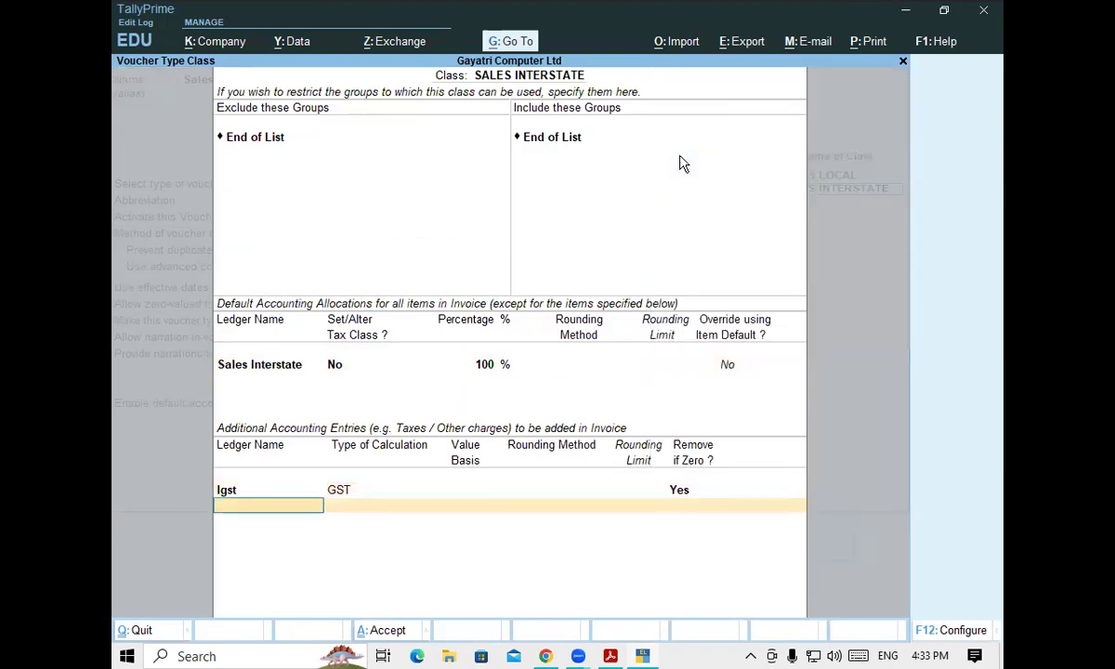
Add Roundoff to SALES INTERSTATE with As Total Amount Rounding, Normal Rounding and limit 1, and save the Sales B2B voucher type.
text(ROU)
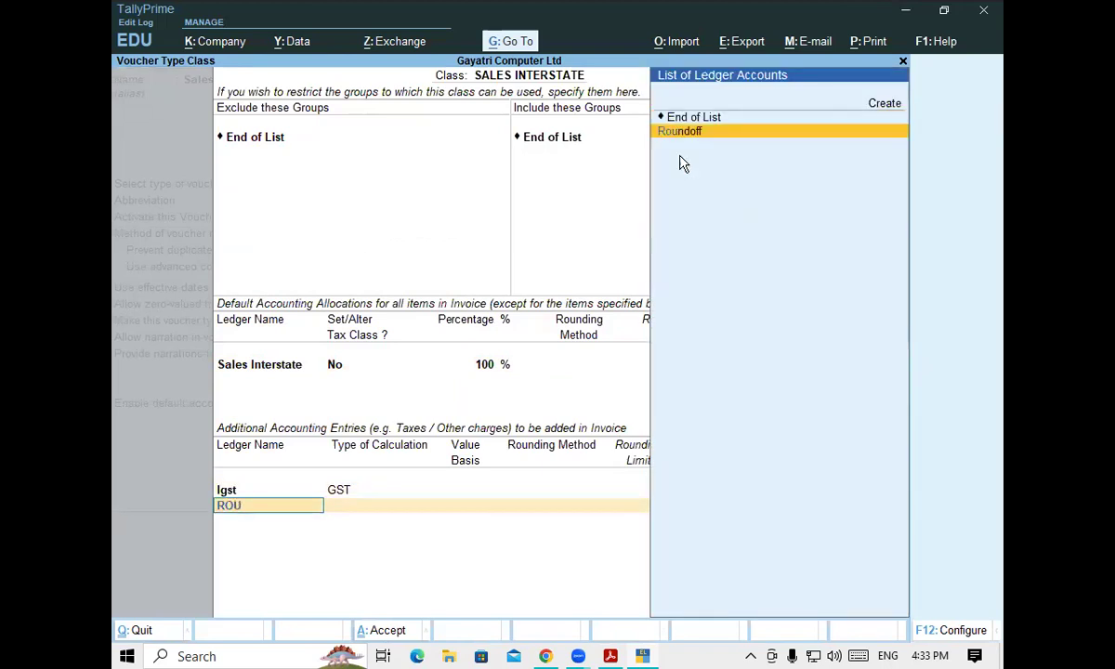
key(Return)
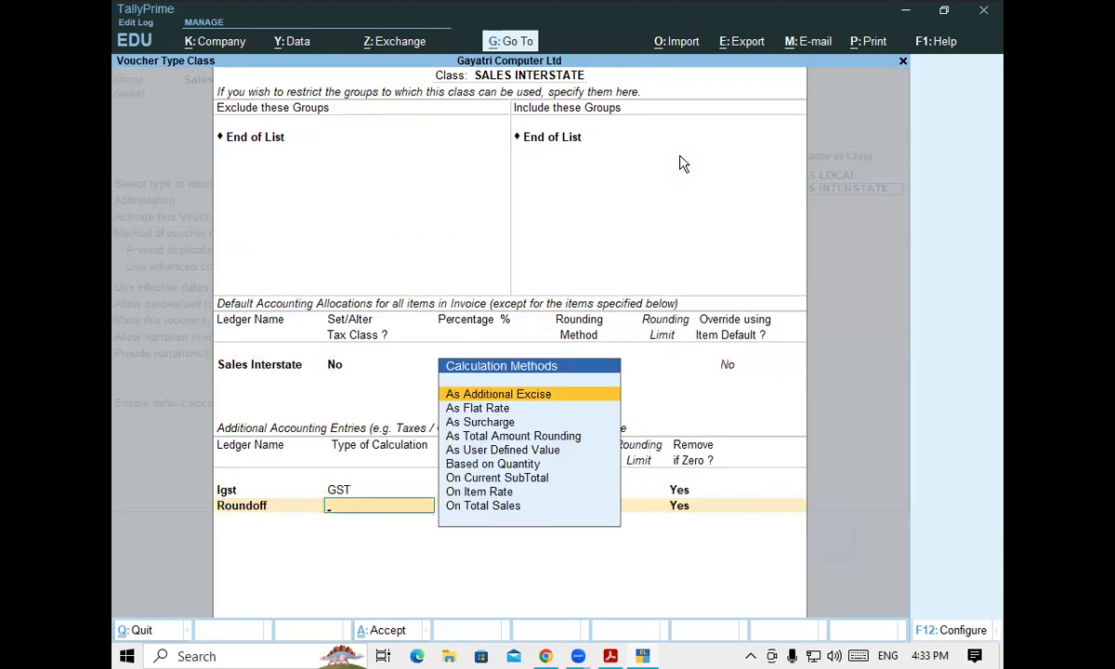
key(Down)
key(Down)
key(Down)
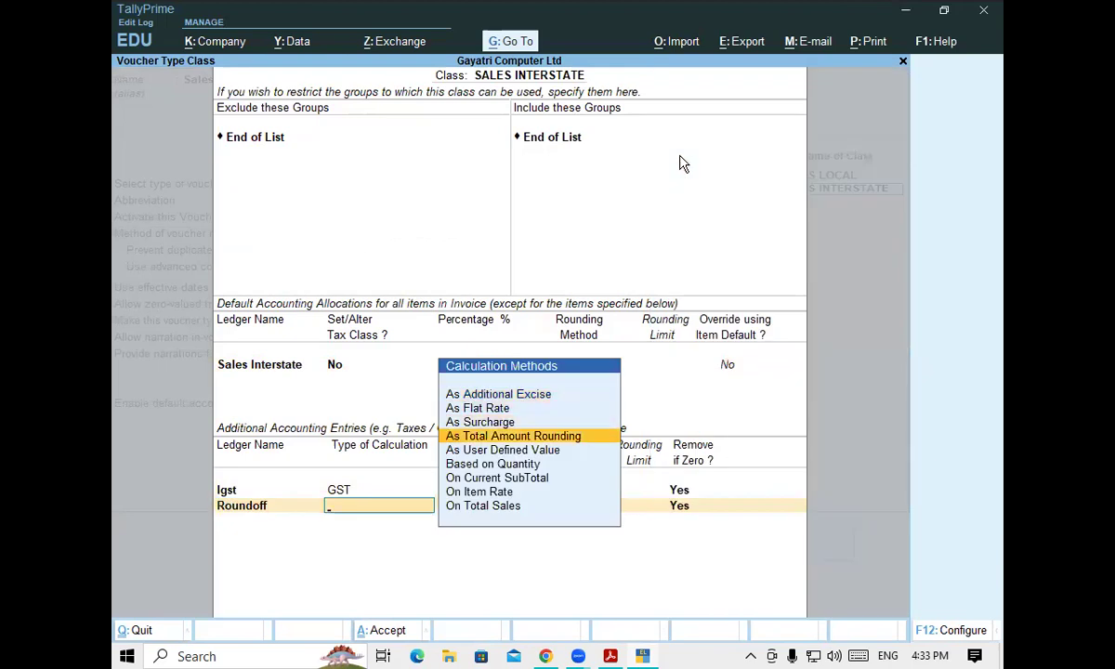
key(Return)
key(Down)
key(Down)
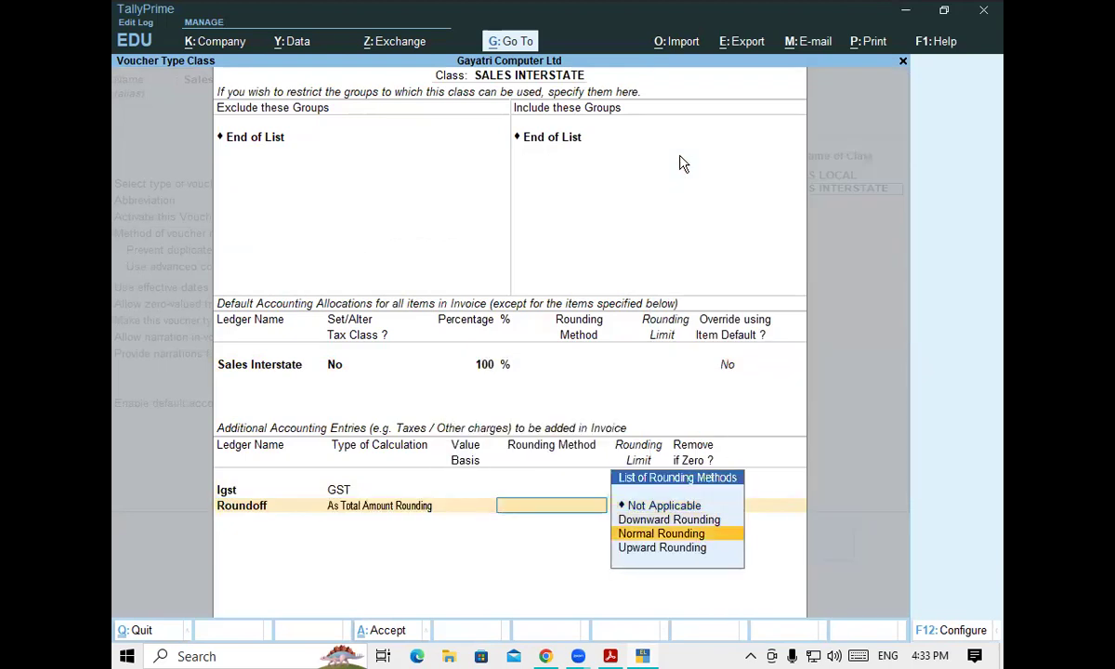
key(Return)
text(1)
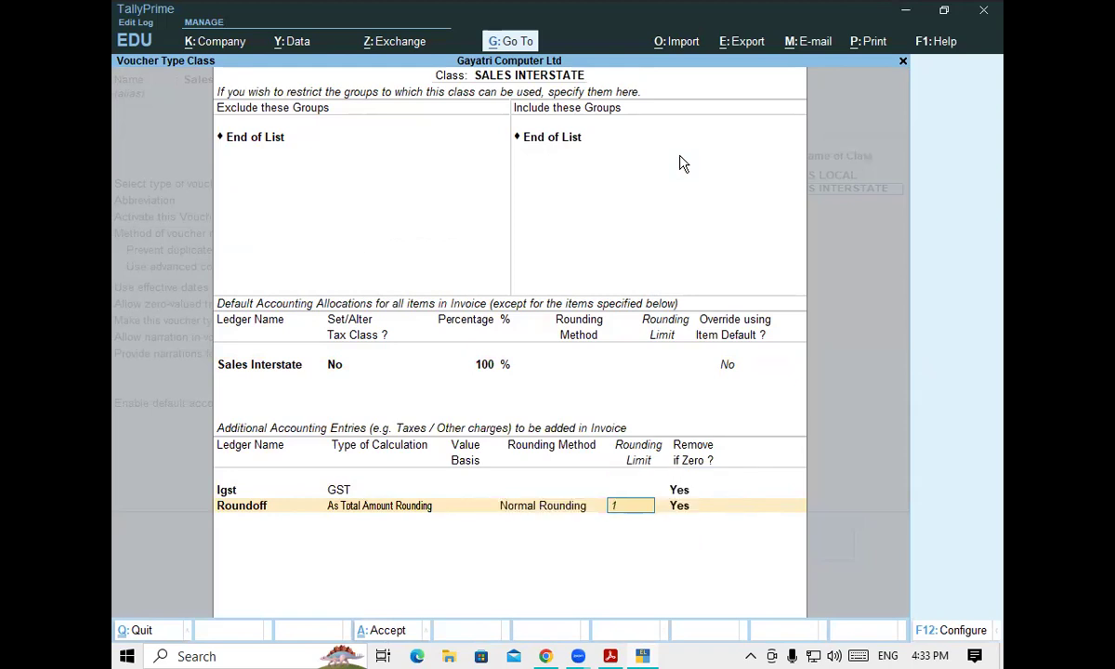
key(Return)
key(Return)
key(Return)
key(Return)
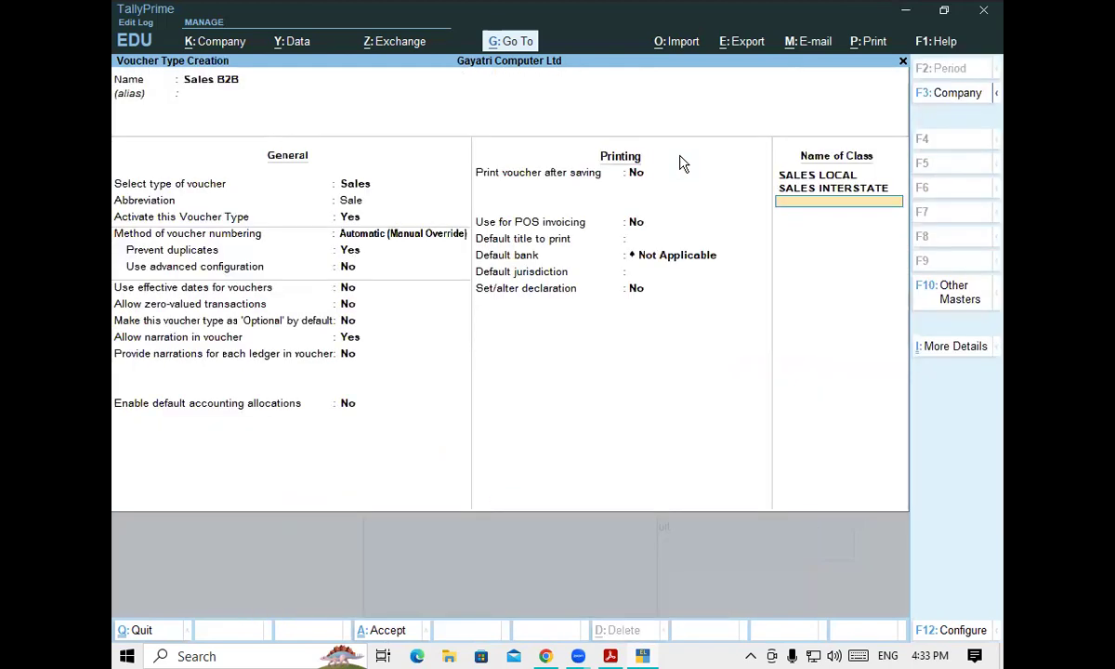
key(Return)
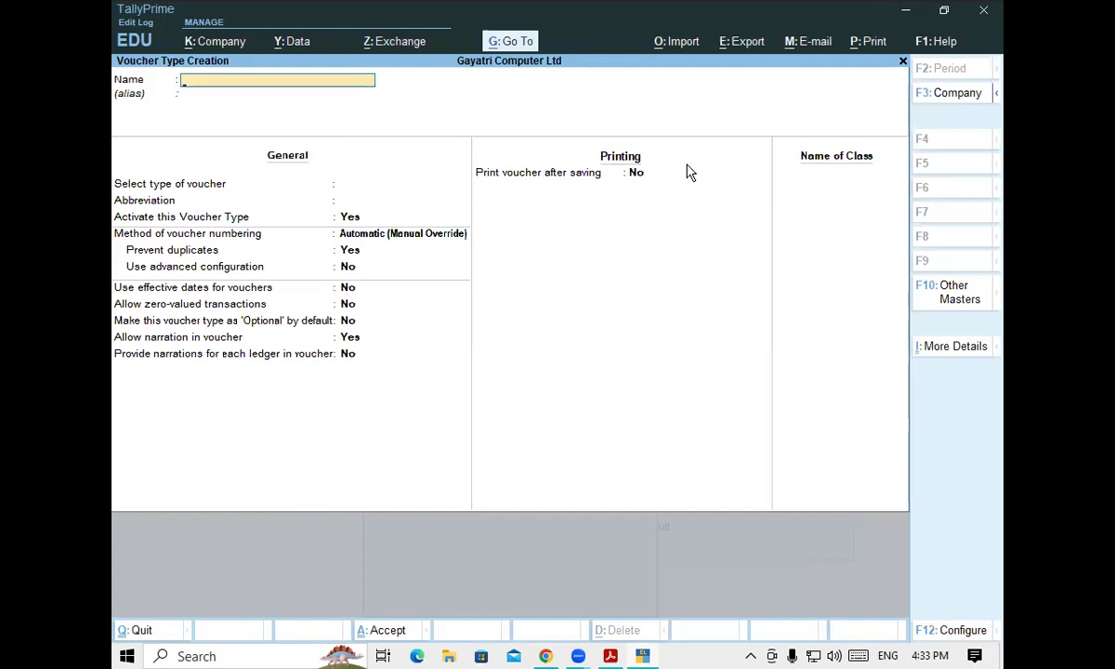
Start a new voucher type named Sales B2C and base it on the Sales voucher.
text(Sales B2C)
key(Return)
key(Return)
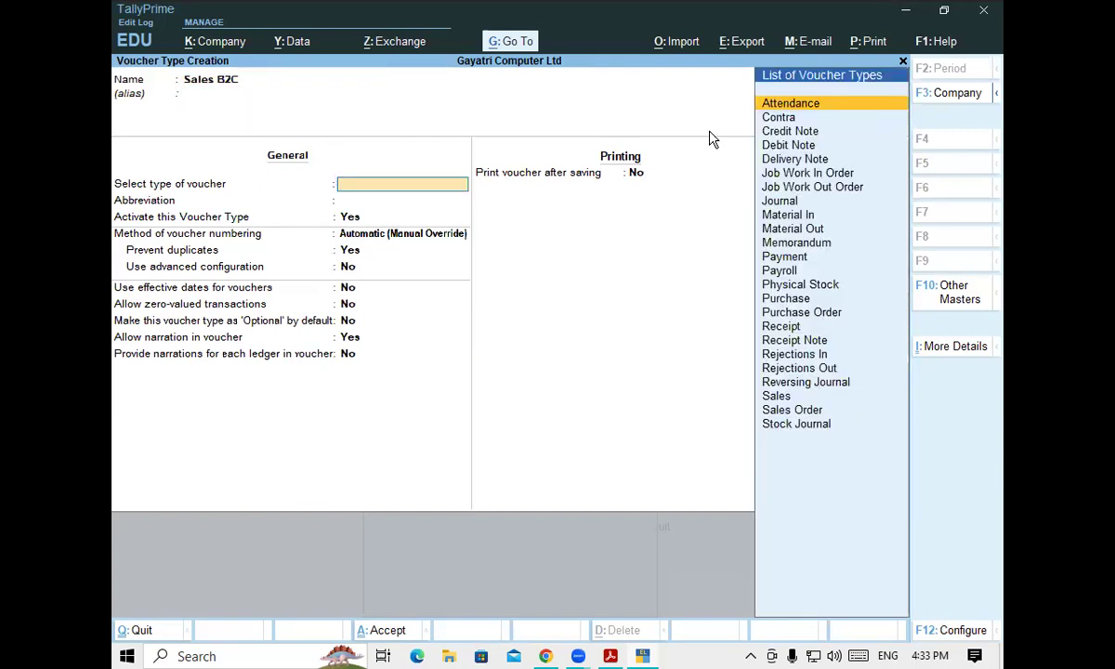
text(SA)
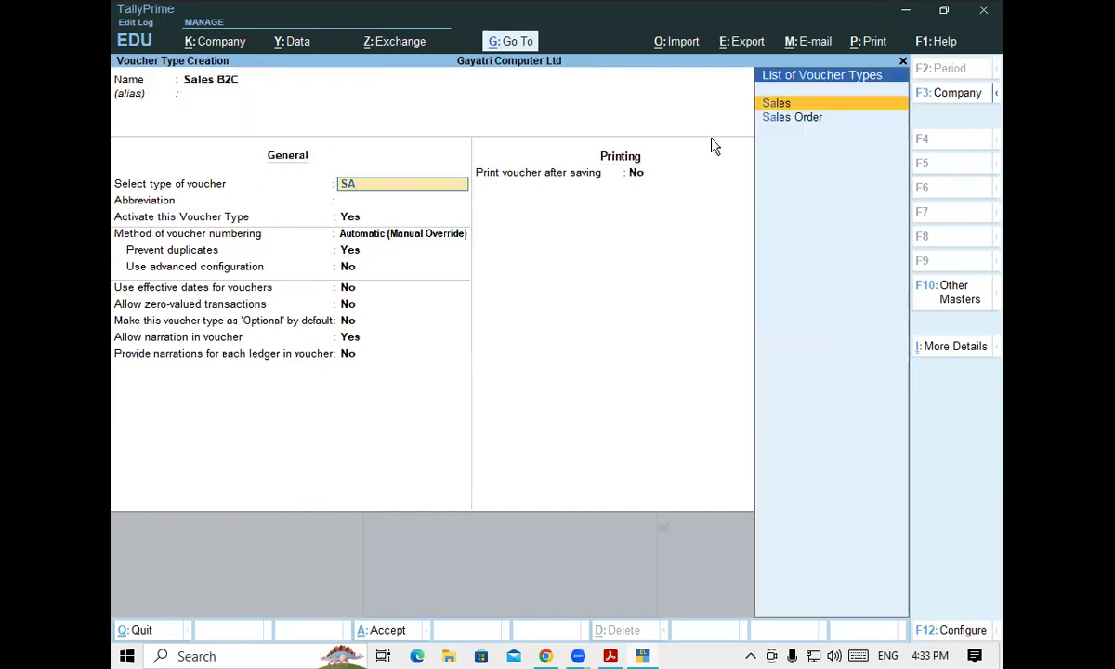
key(Return)
Accept the default abbreviation, Automatic (Manual Override) numbering, narration and printing settings for the Sales B2C voucher type.
key(Return)
key(Return)
key(Return)
key(Return)
key(Return)
key(Return)
key(Return)
key(Return)
key(Return)
key(Return)
key(Return)
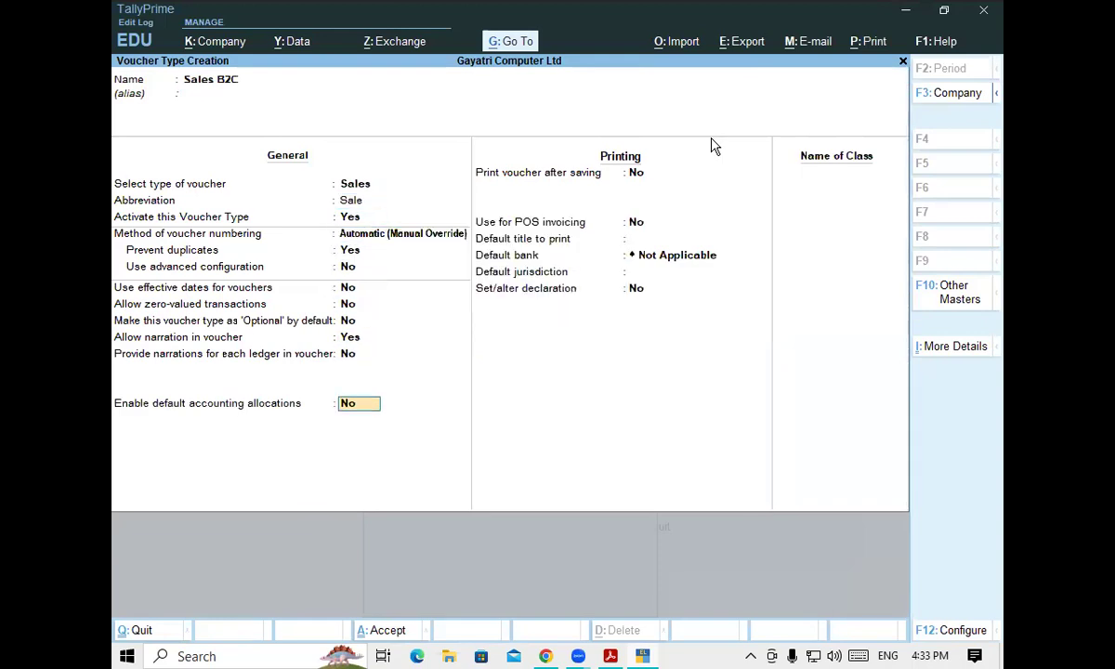
key(Return)
key(Return)
key(Return)
key(Return)
key(Return)
key(Return)
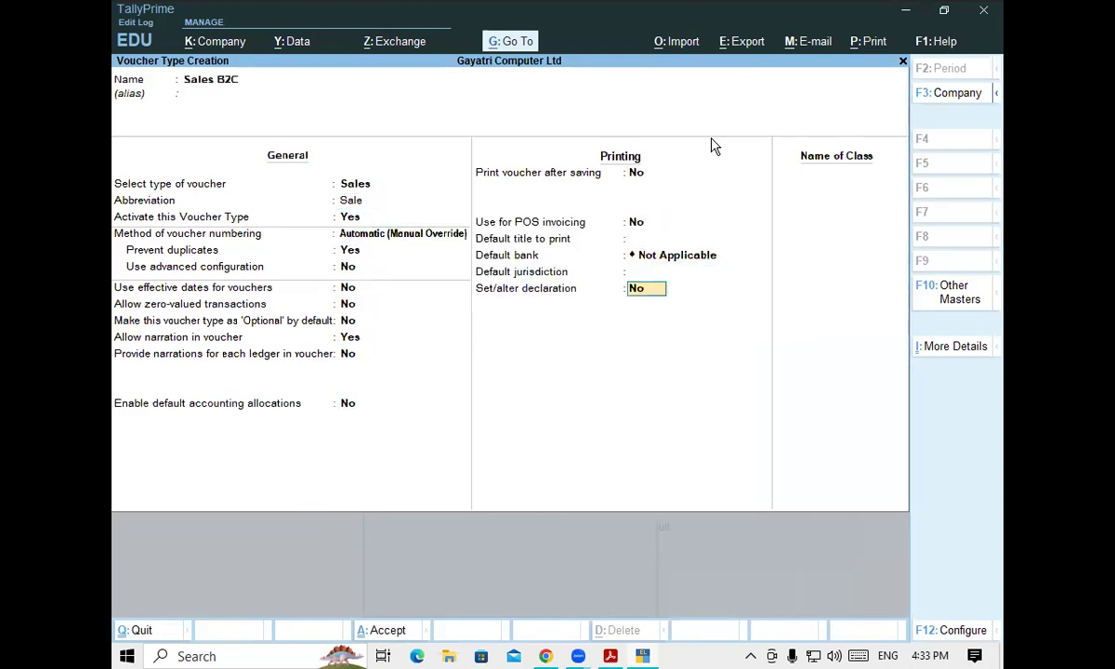
Add a SALES LOCAL class to the Sales B2C voucher type and allocate 100% of its invoice items to the Sales Local ledger.
text(SA)
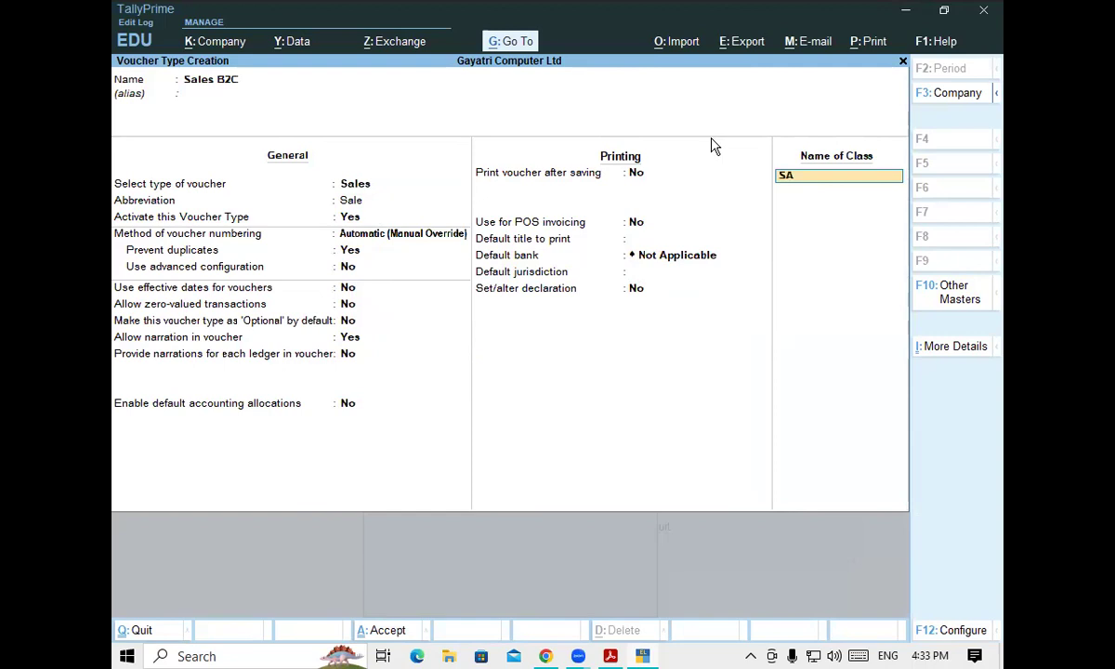
text(LES LOCAL)
key(Return)
key(Return)
key(Return)
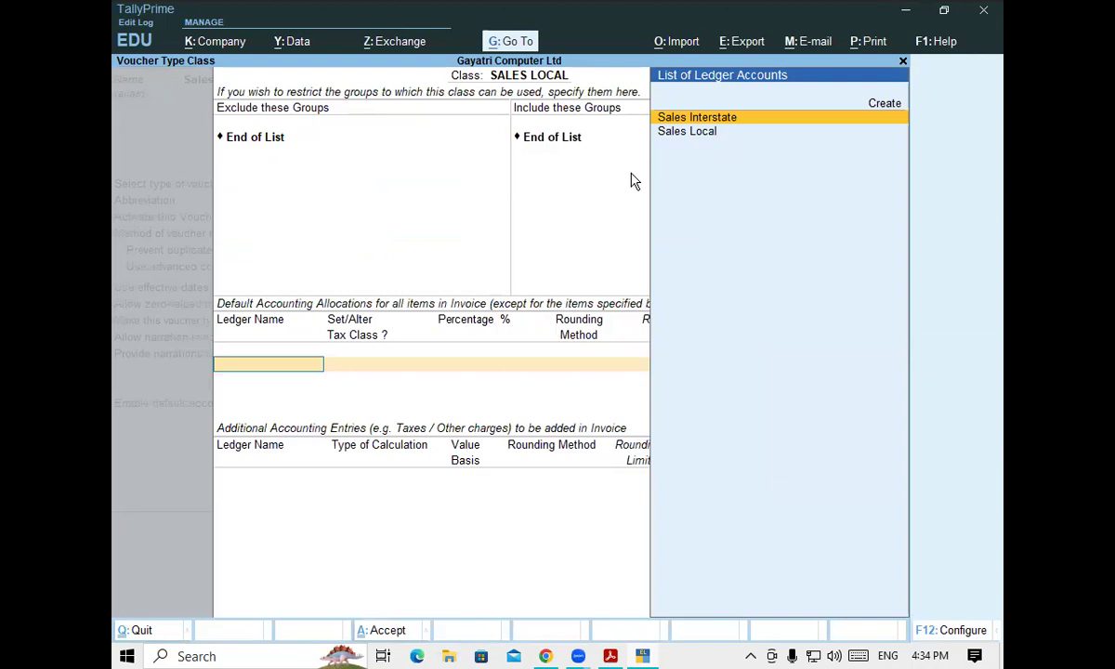
click(688, 134)
key(Return)
key(Return)
key(Return)
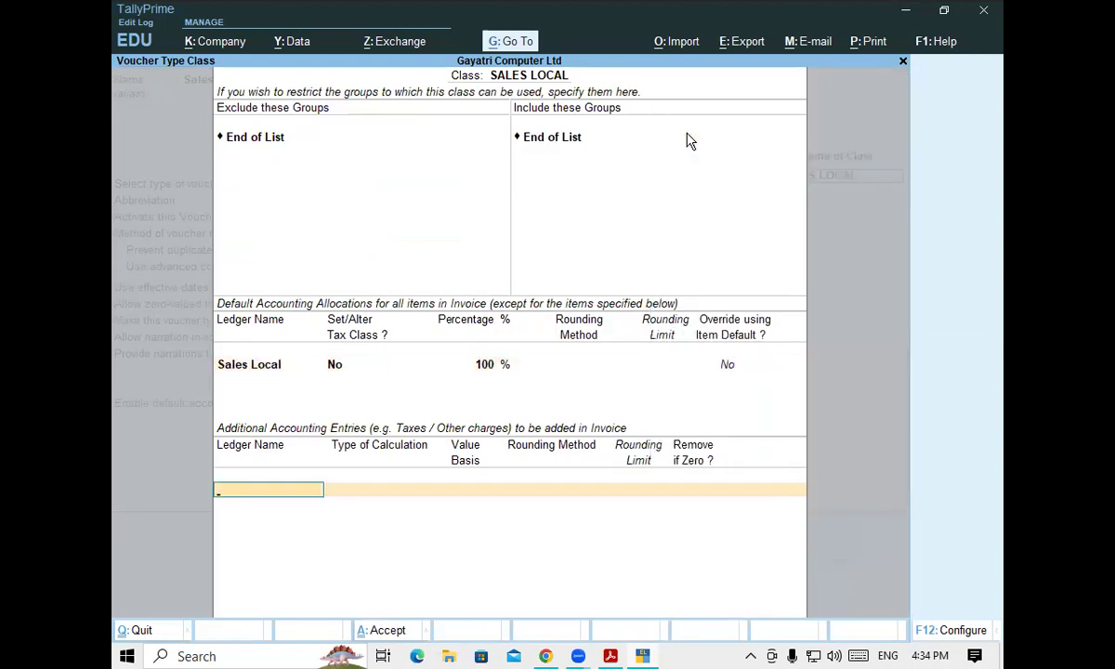
Add Cgst and Sgst as additional accounting entries of the Sales B2C voucher type's SALES LOCAL class, removed if zero.
text(CG)
click(687, 135)
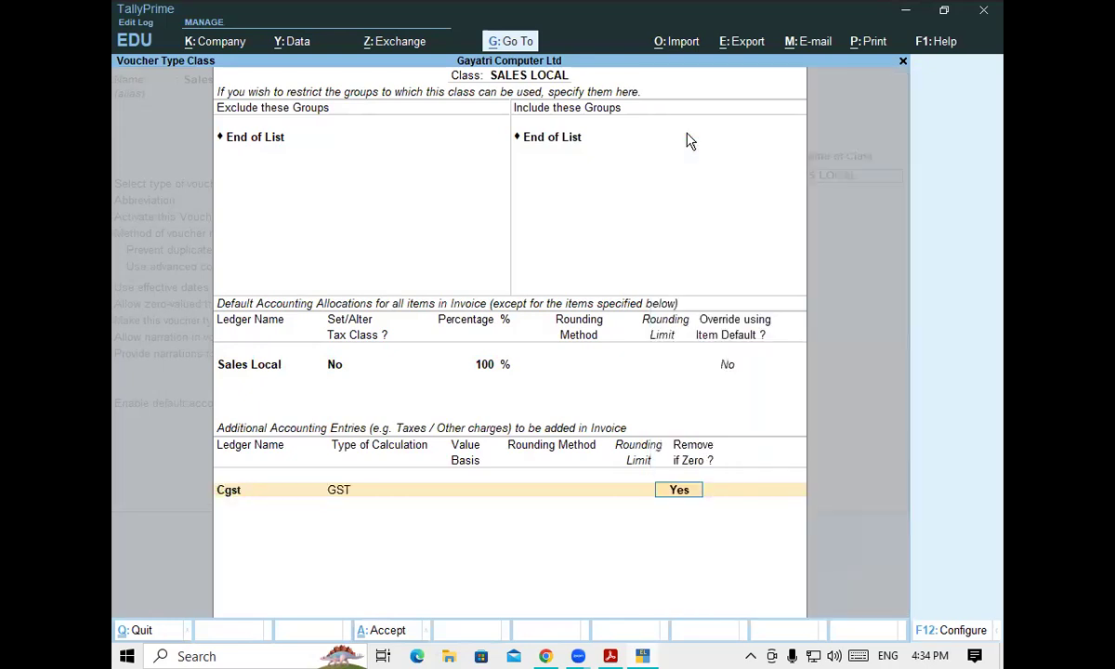
key(Return)
text(SG)
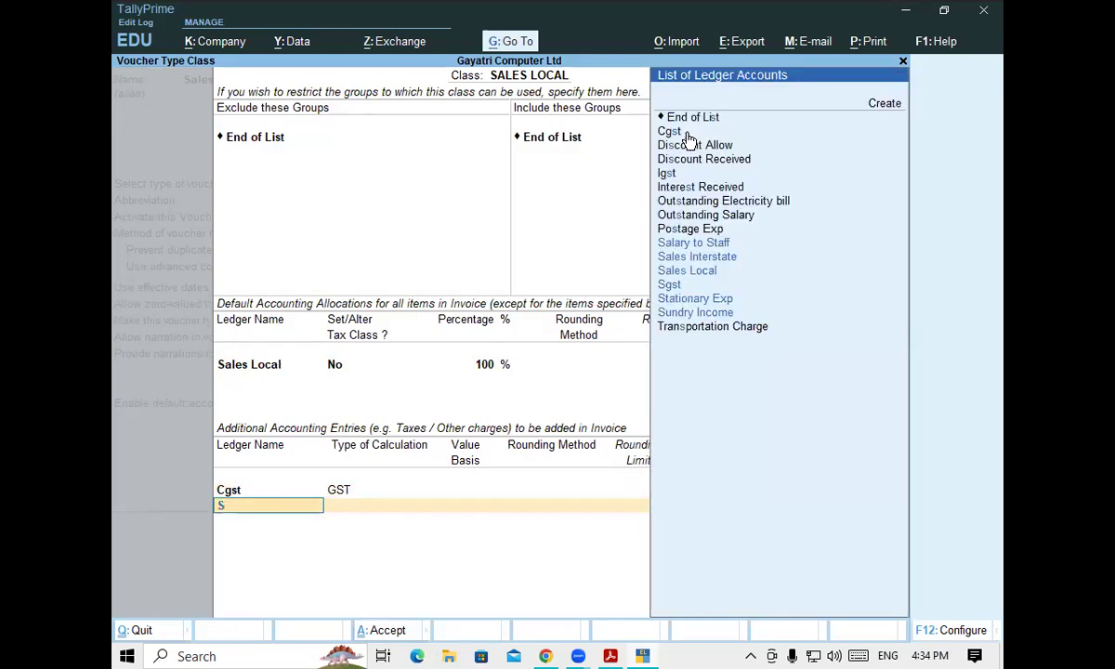
click(688, 135)
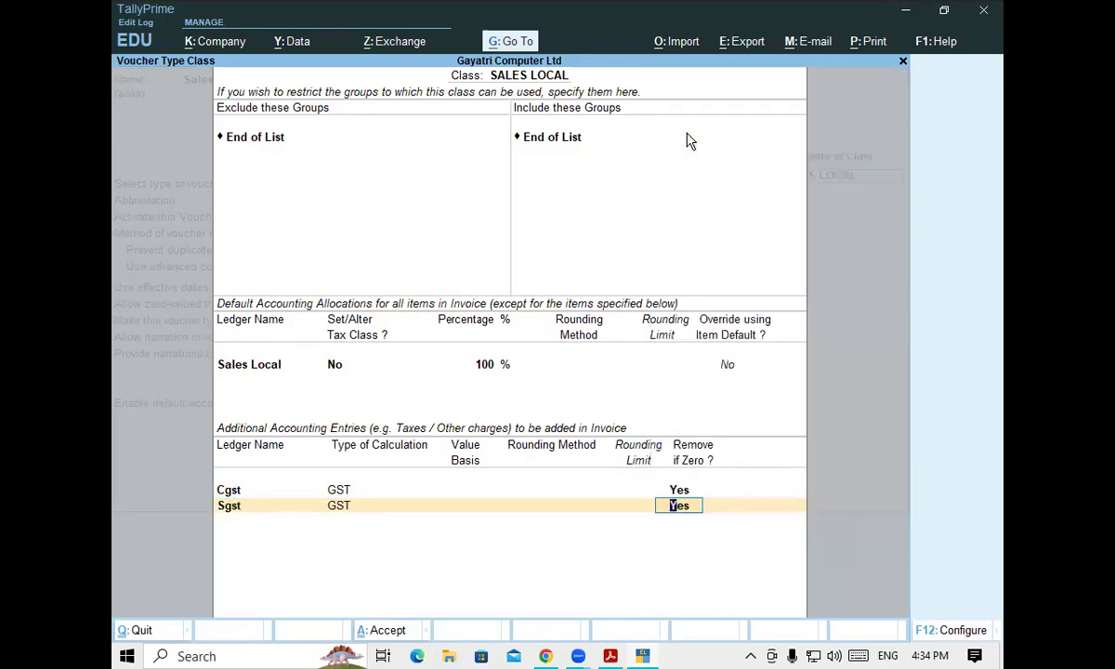
key(Return)
Add Roundoff to the SALES LOCAL class's additional accounting entries, calculated As Total Amount Rounding.
text(RO)
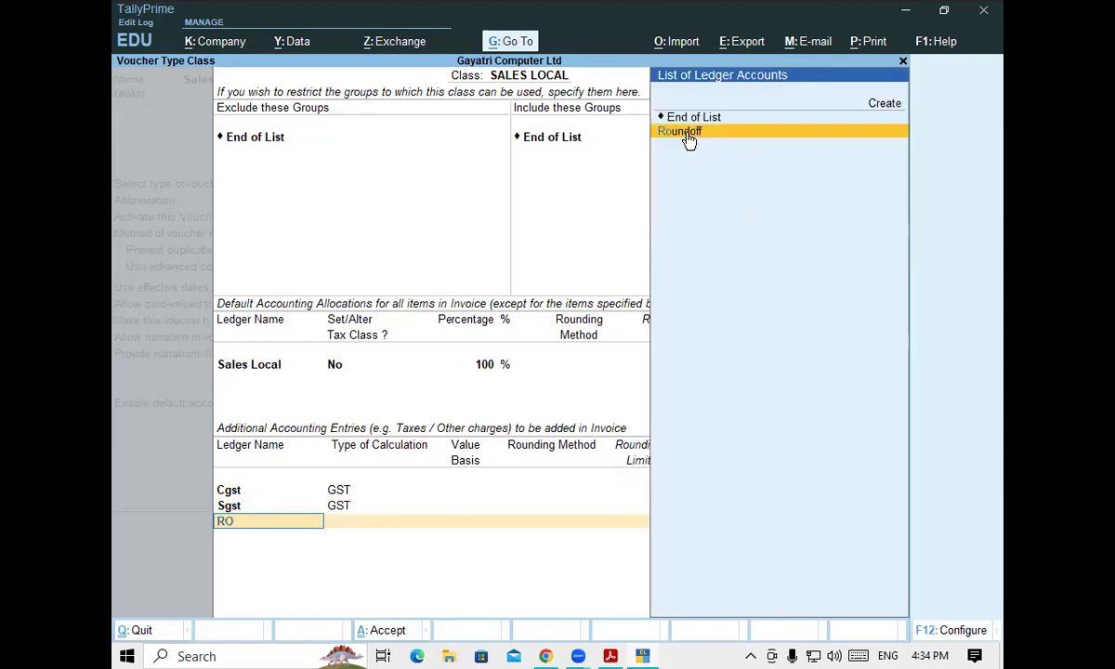
click(688, 135)
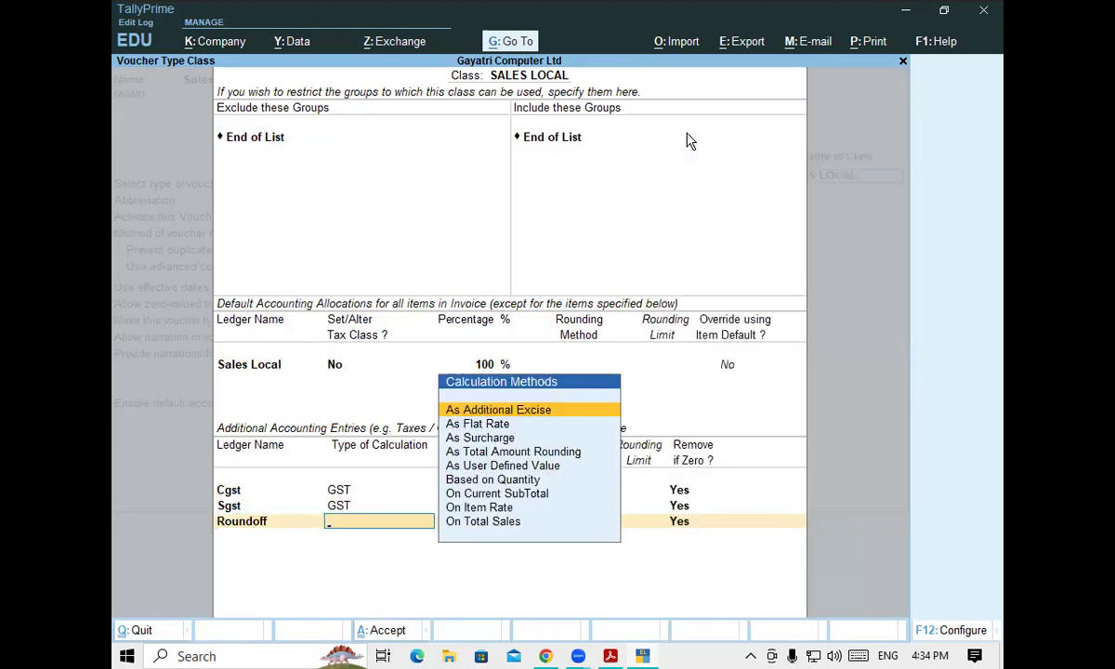
key(Down)
key(Down)
key(Down)
key(Return)
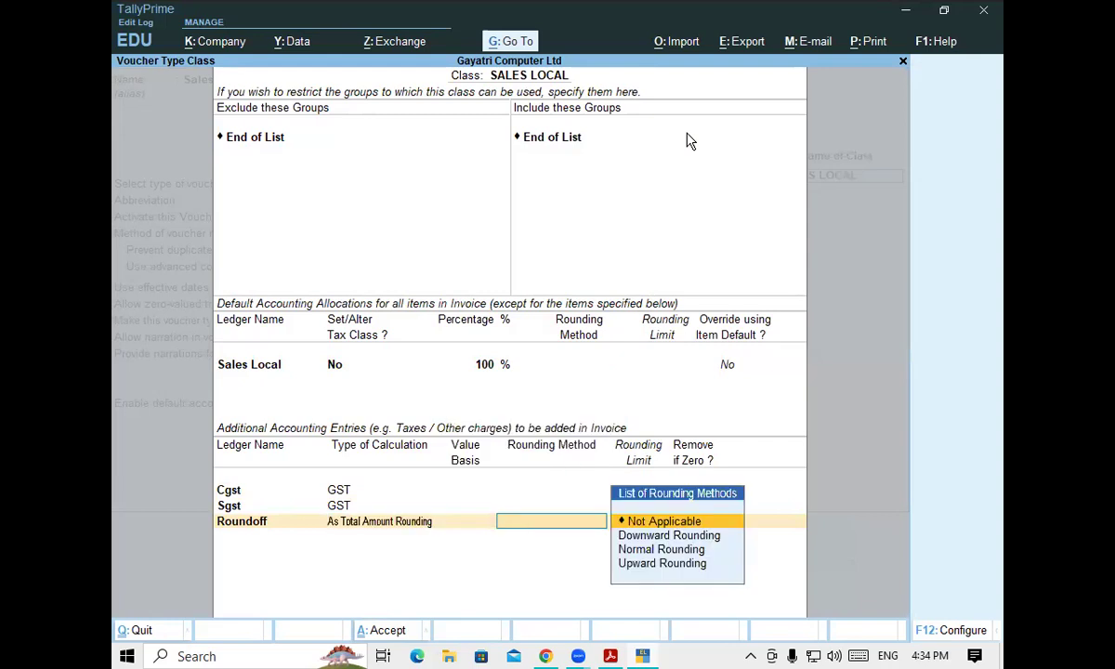
Set the SALES LOCAL class's Roundoff entry to Normal Rounding with limit 1, removed if zero, and accept the class.
key(Down)
key(Down)
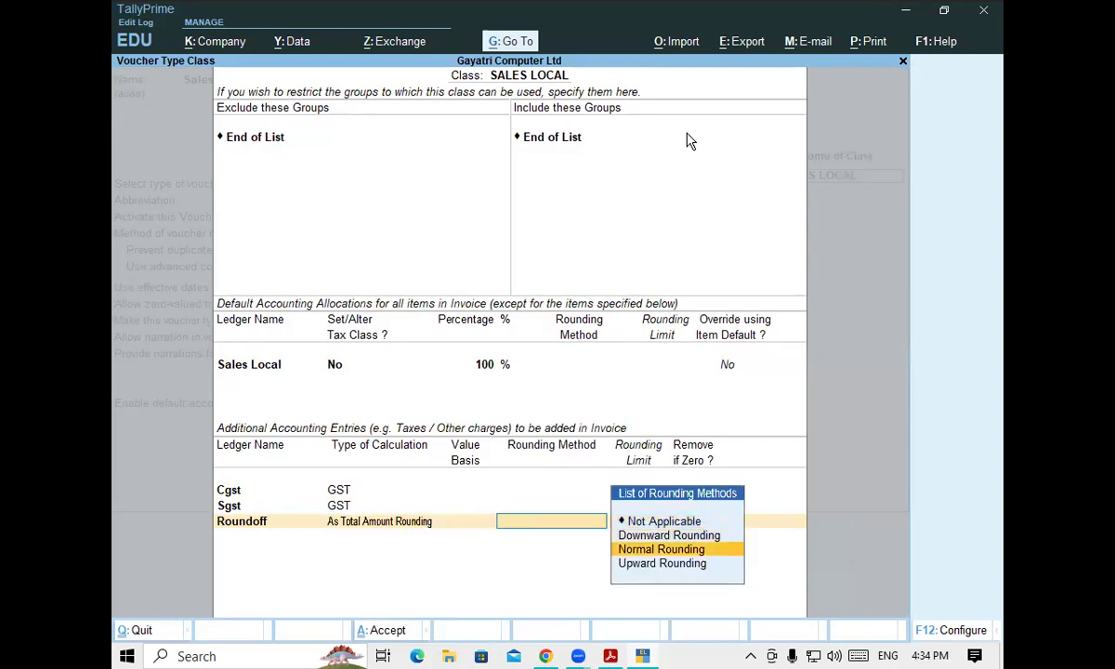
key(Return)
text(1)
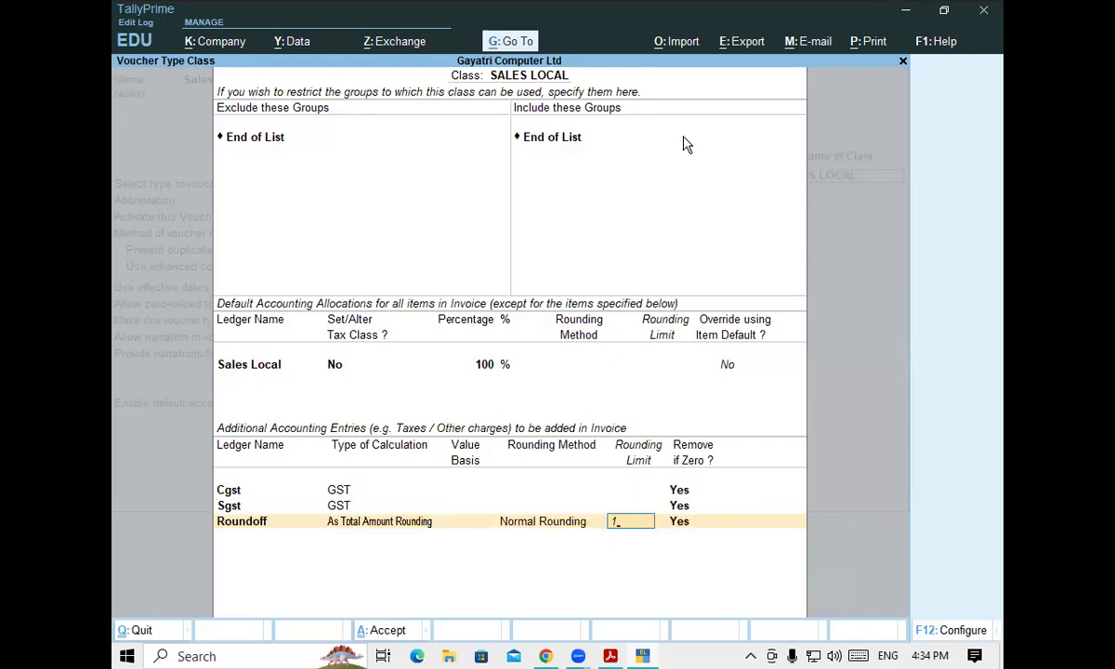
key(Return)
key(Return)
key(Return)
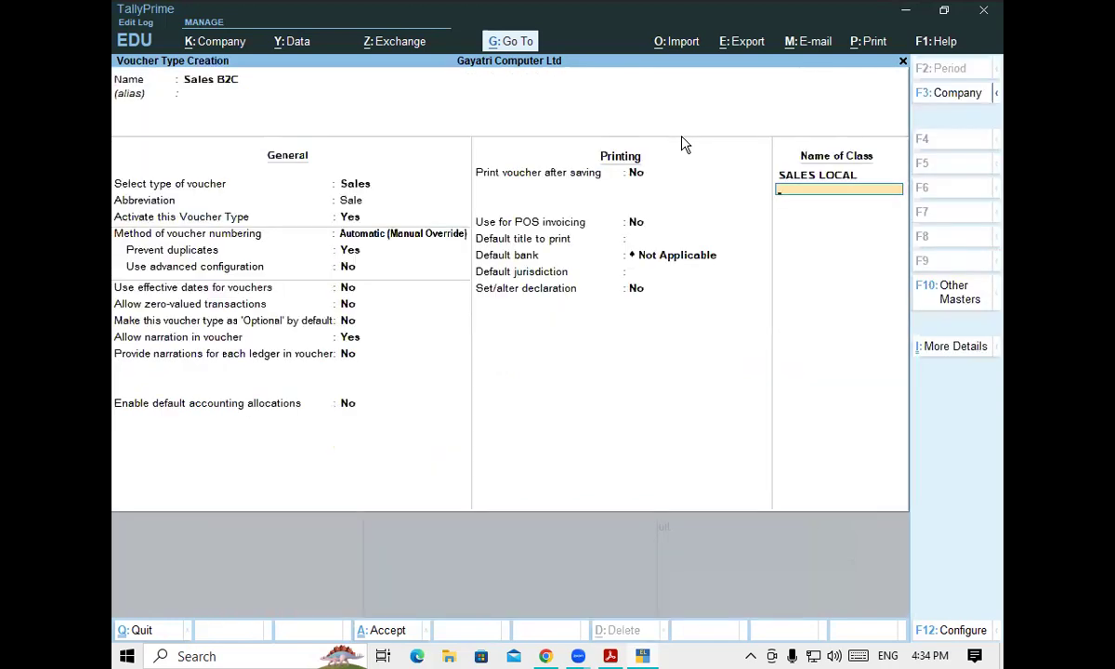
Add a SALES INTERSTATE class to the Sales B2C voucher type and allocate 100% of its invoice items to the Sales Interstate ledger.
text(SALES INTERSTA)
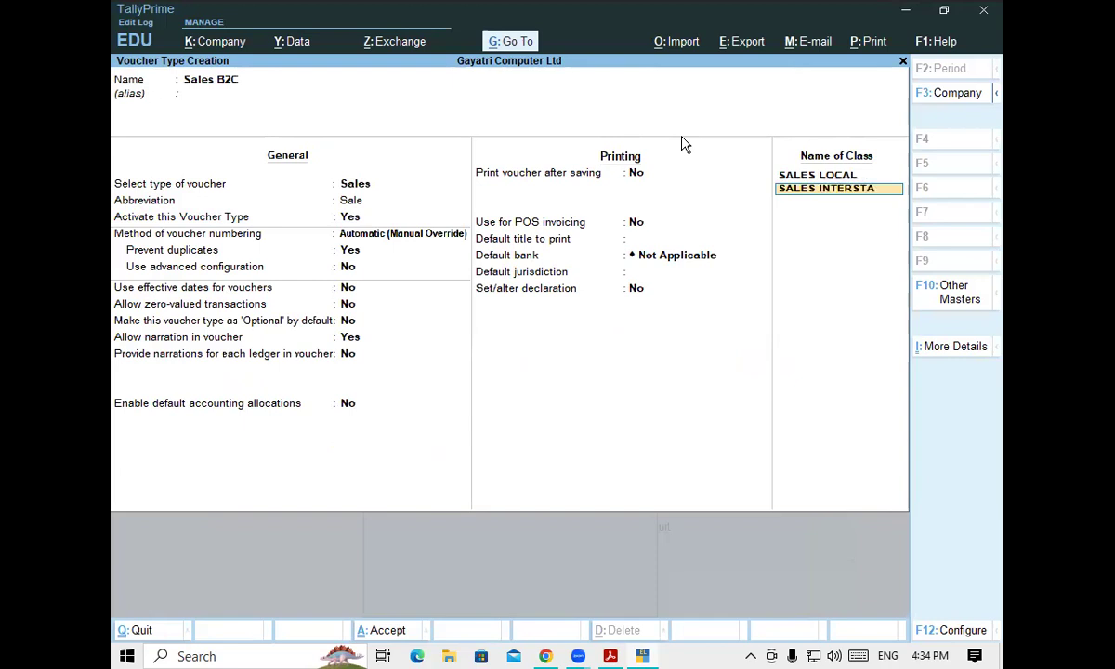
text(TE)
key(Return)
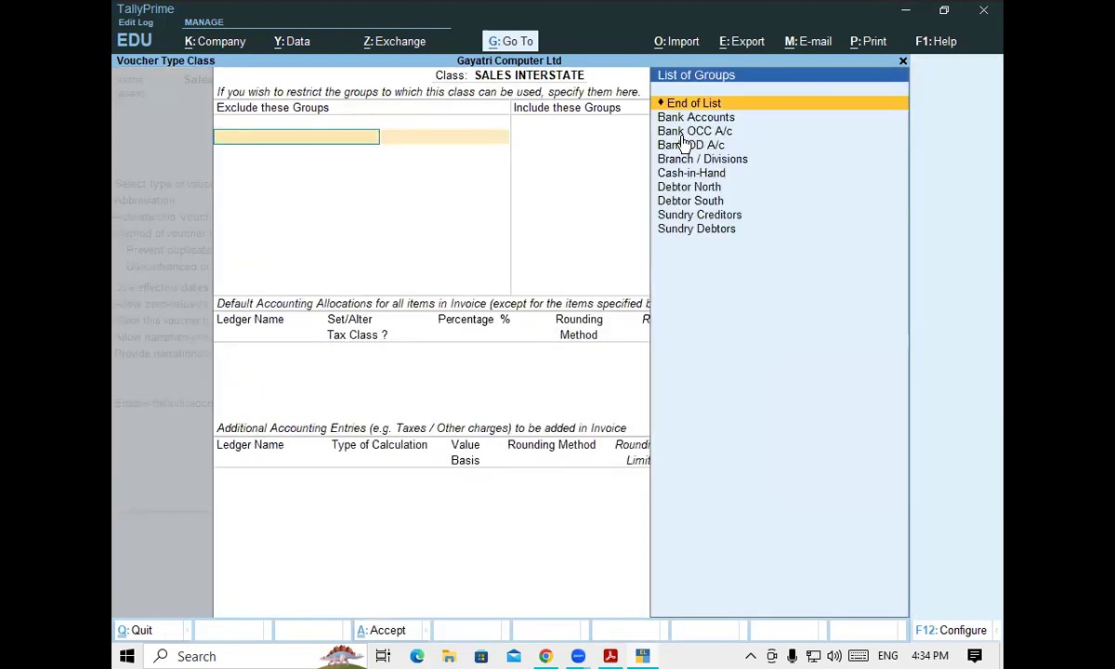
key(Return)
key(Return)
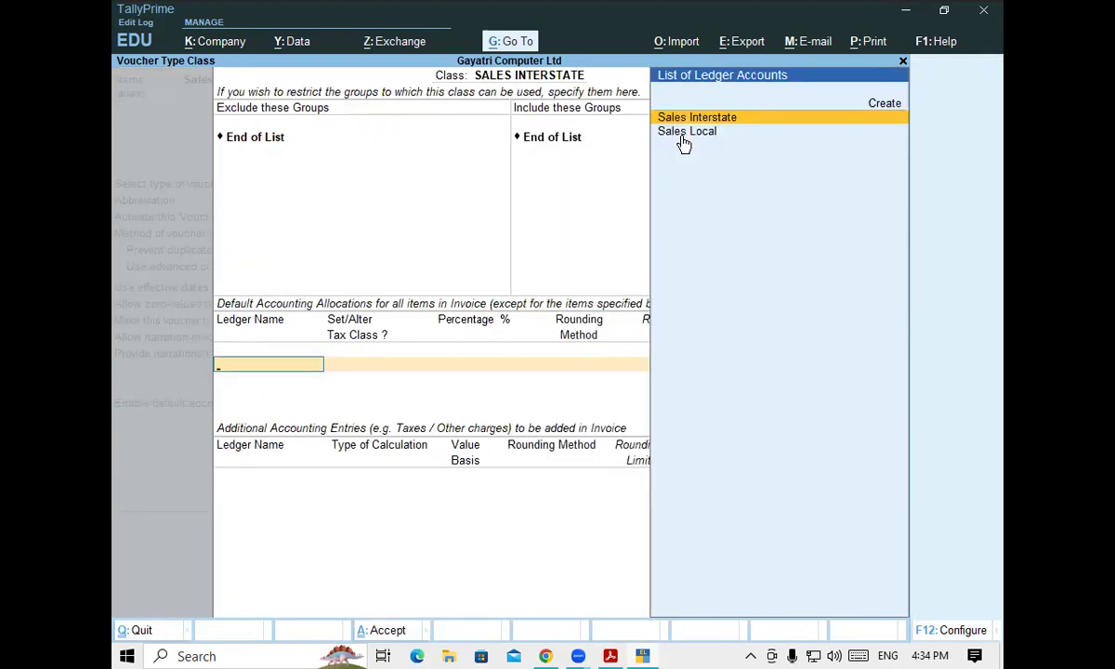
key(Return)
key(Return)
key(Return)
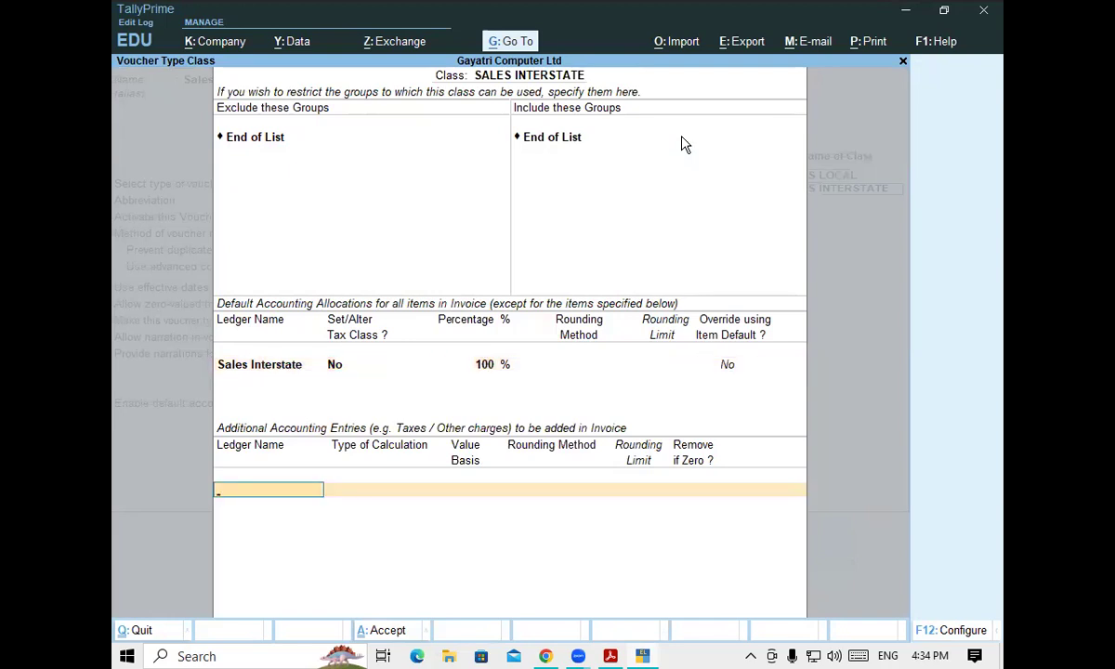
Add Igst as an additional accounting entry of the SALES INTERSTATE class, removed if zero.
text(IG)
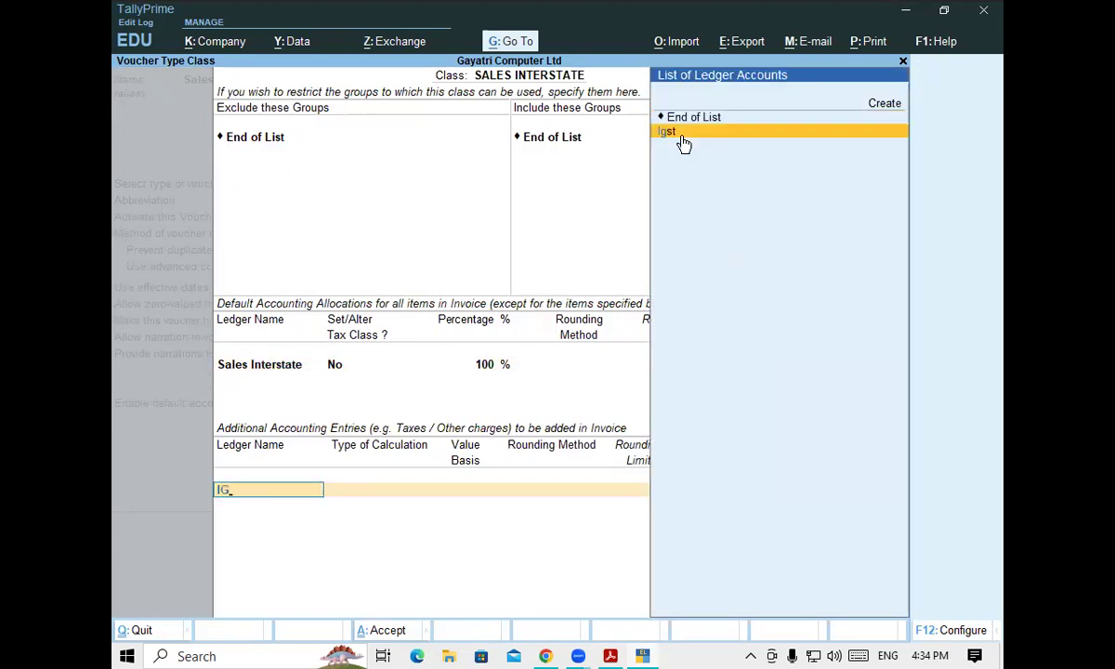
key(Return)
key(Return)
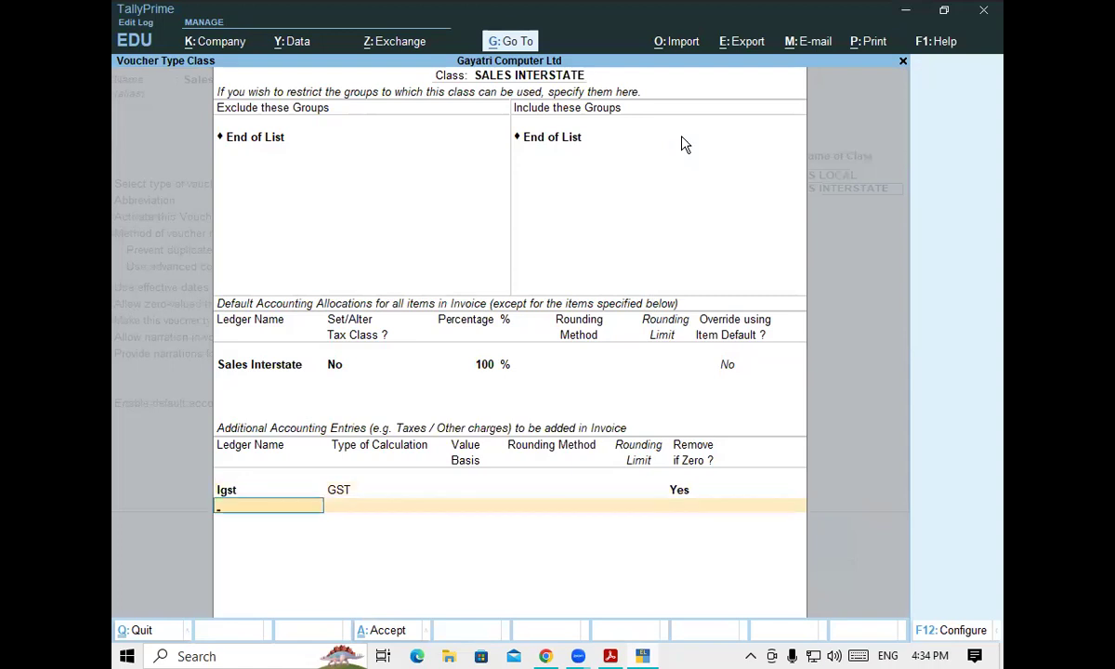
Add Roundoff to the SALES INTERSTATE class's additional accounting entries, calculated As Total Amount Rounding.
text(RO)
click(682, 135)
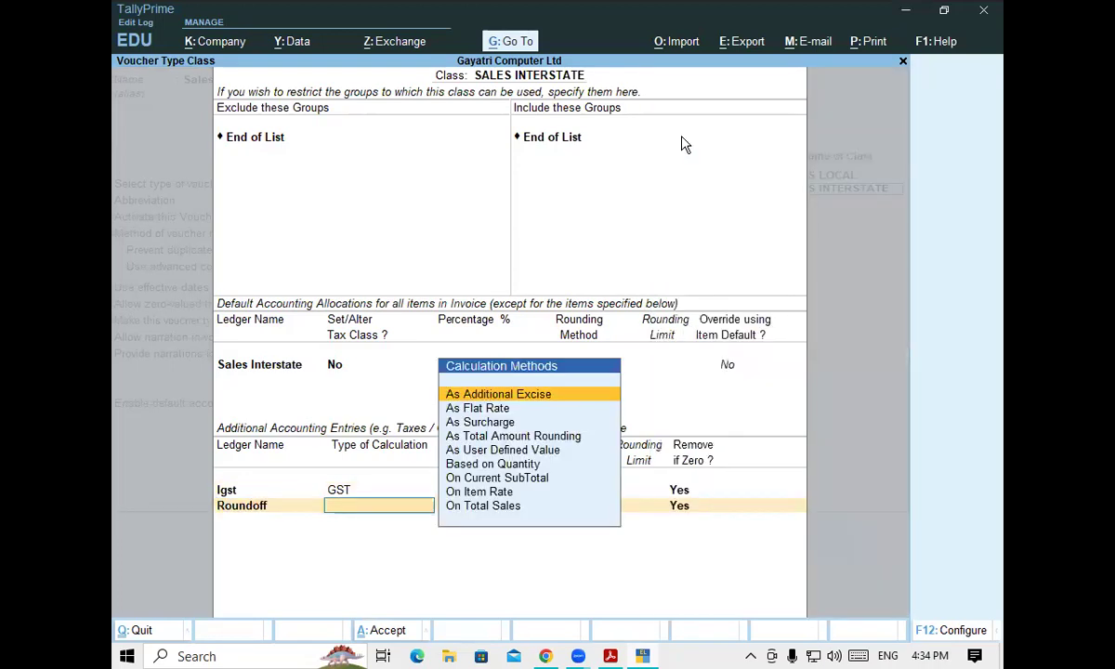
key(Down)
key(Down)
key(Down)
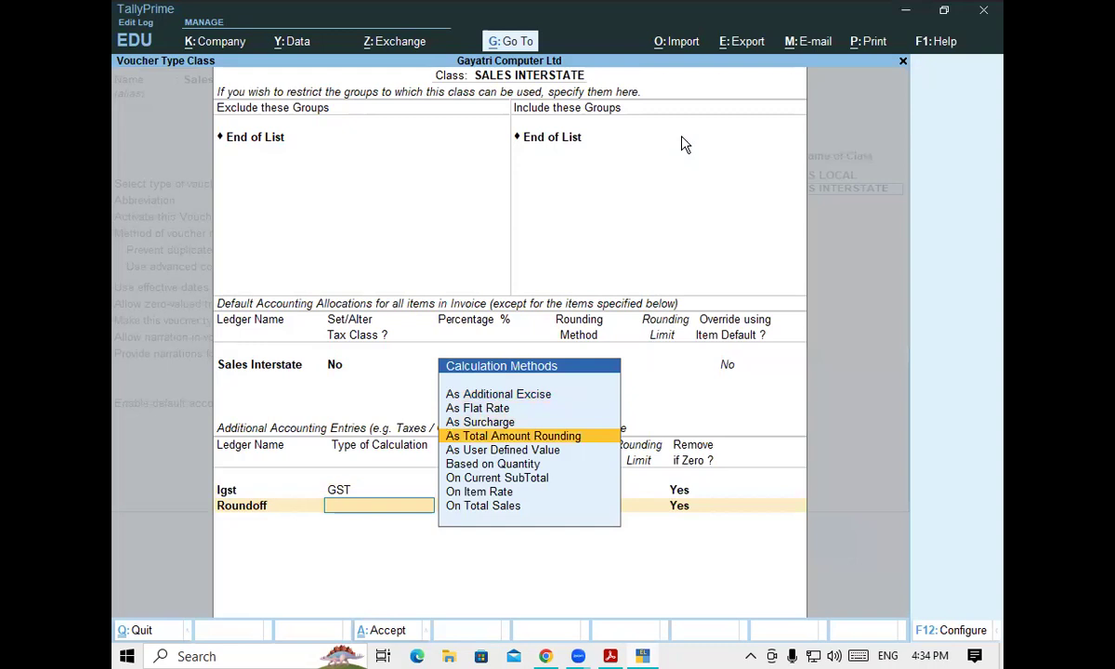
key(Return)
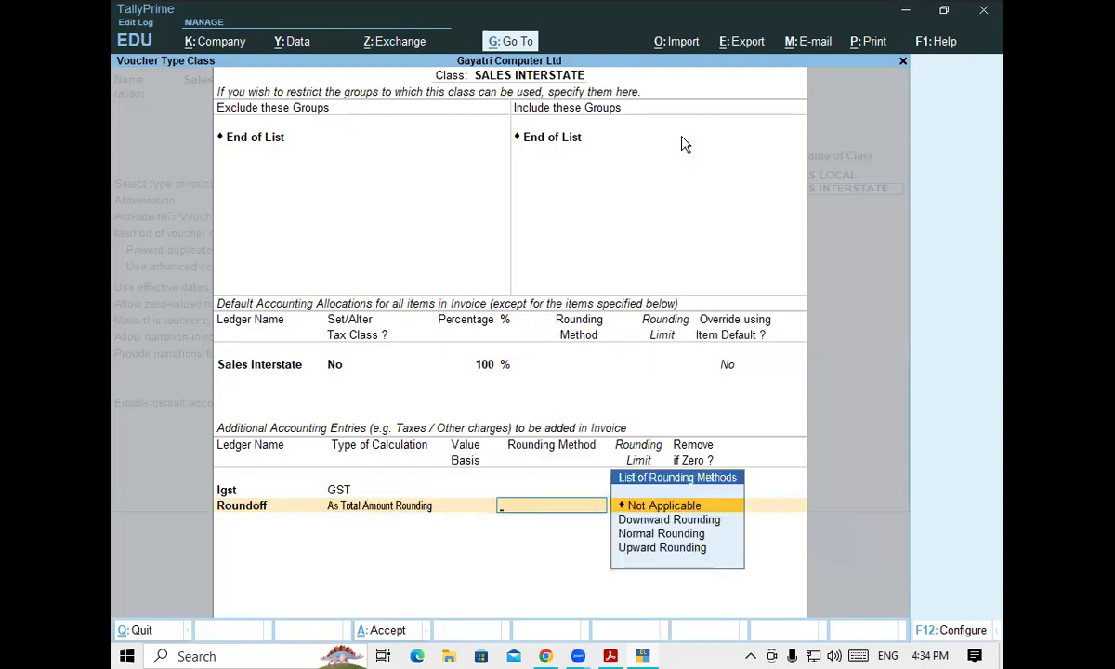
Give the interstate Roundoff entry Normal Rounding with limit 1, save the Sales B2C voucher type and return to the Gateway of Tally.
key(Down)
key(Down)
key(Return)
text(1)
key(Return)
key(Return)
key(Return)
key(Return)
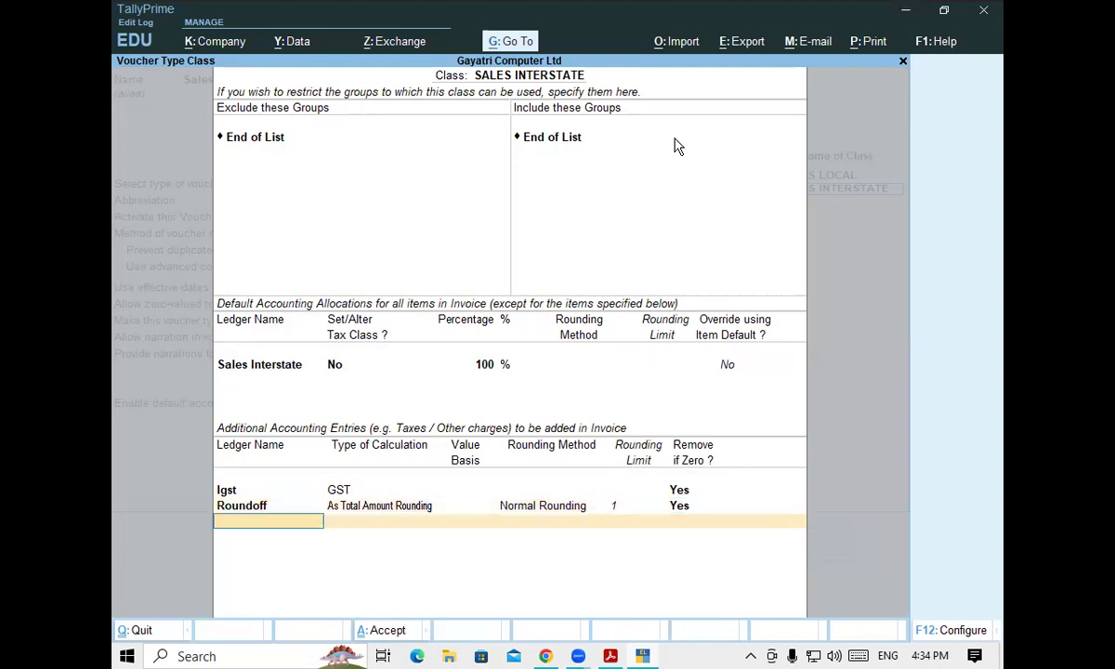
key(Return)
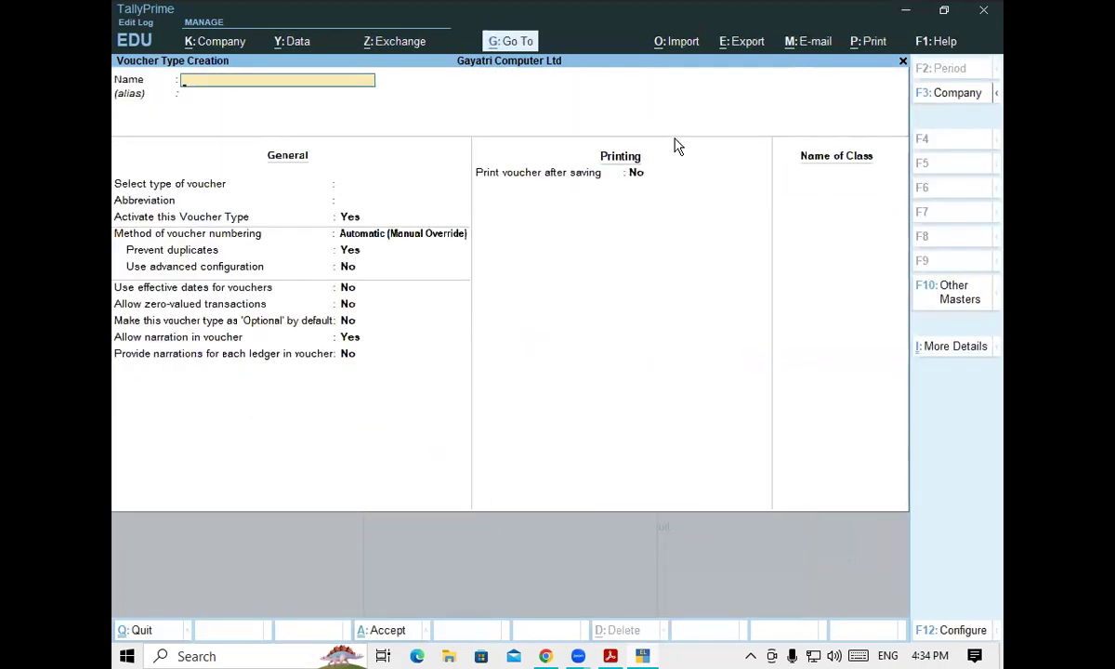
key(Escape)
key(Return)
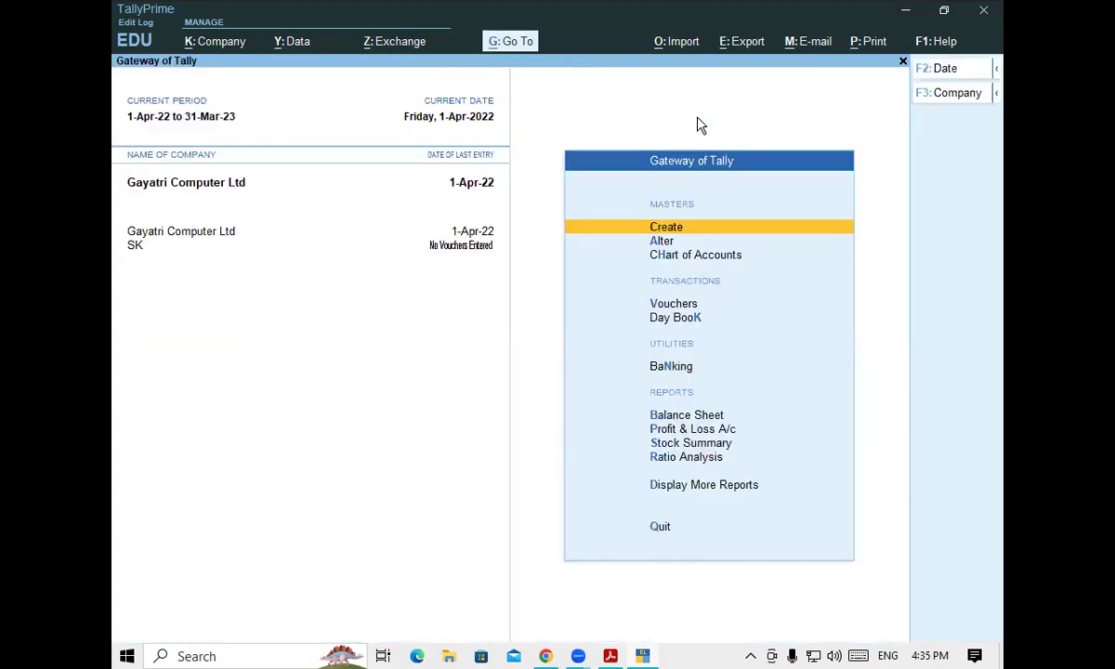
Open a Sales B2B voucher with the SALES LOCAL class to examine its preset ledger entries, and leave it unsaved for the Gateway of Tally.
key(v)
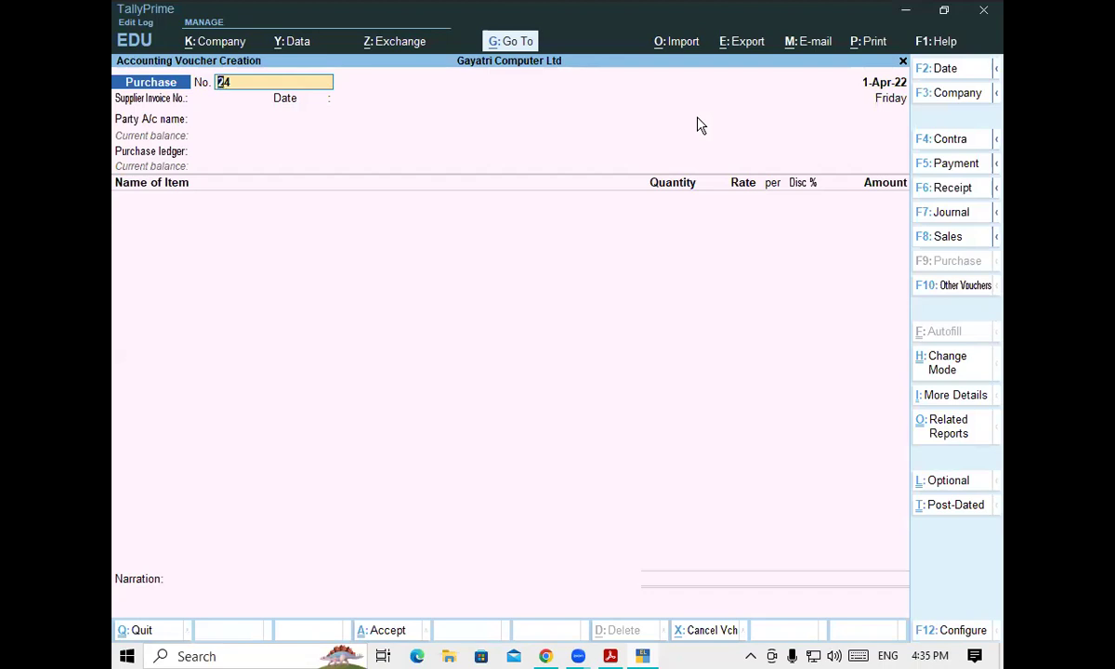
key(F8)
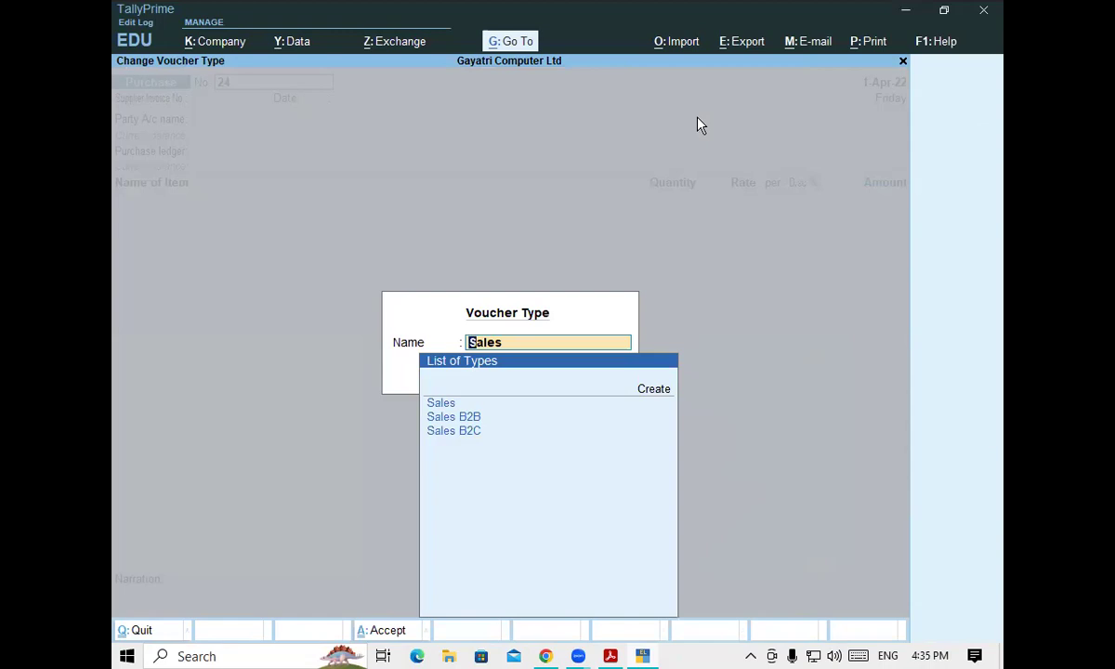
key(Down)
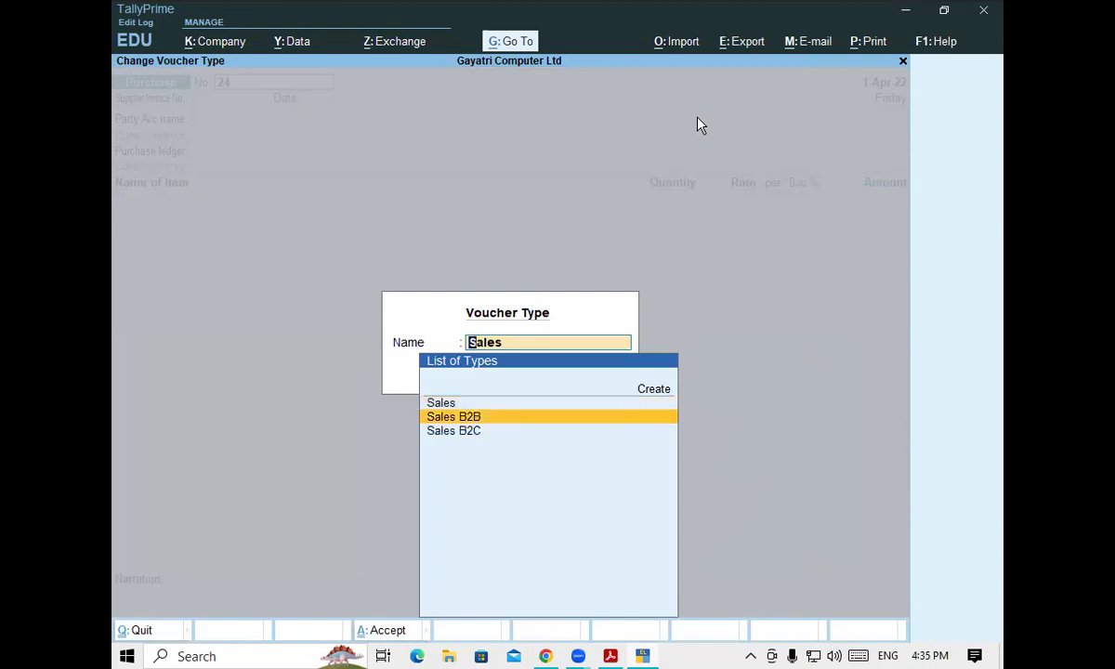
key(Return)
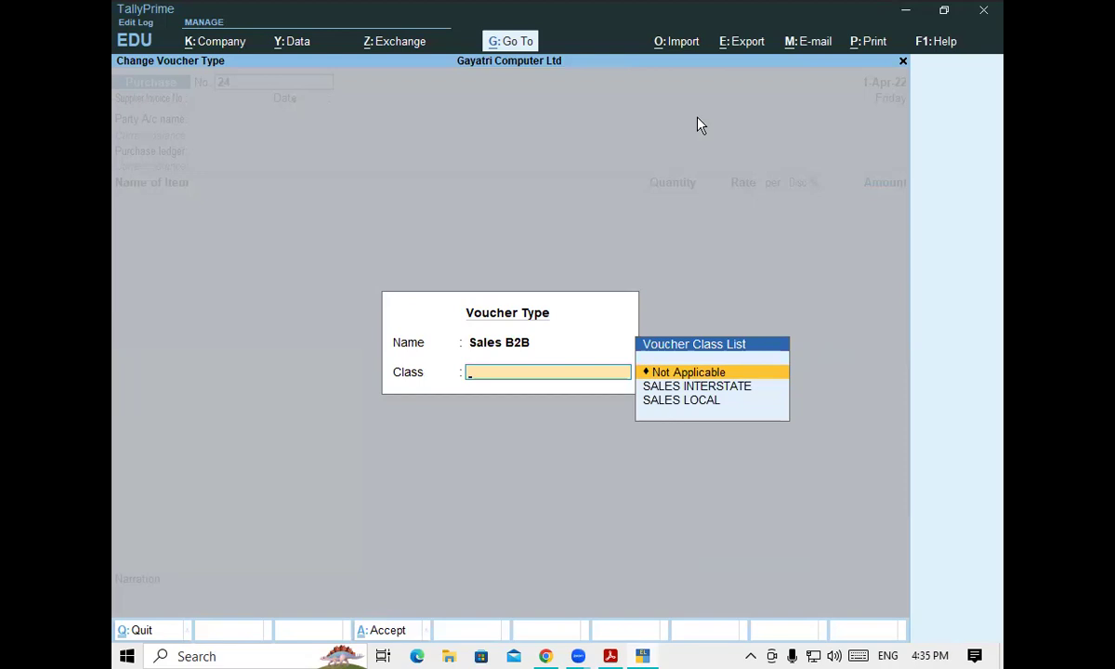
key(Down)
key(Down)
key(Return)
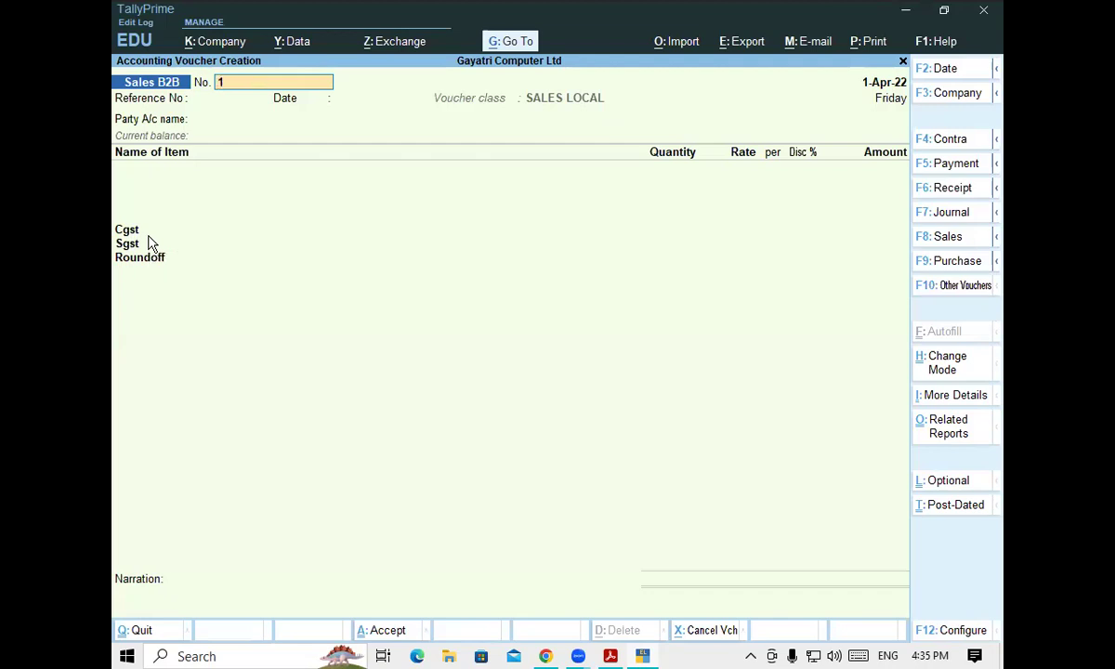
key(BackSpace)
key(Escape)
key(Escape)
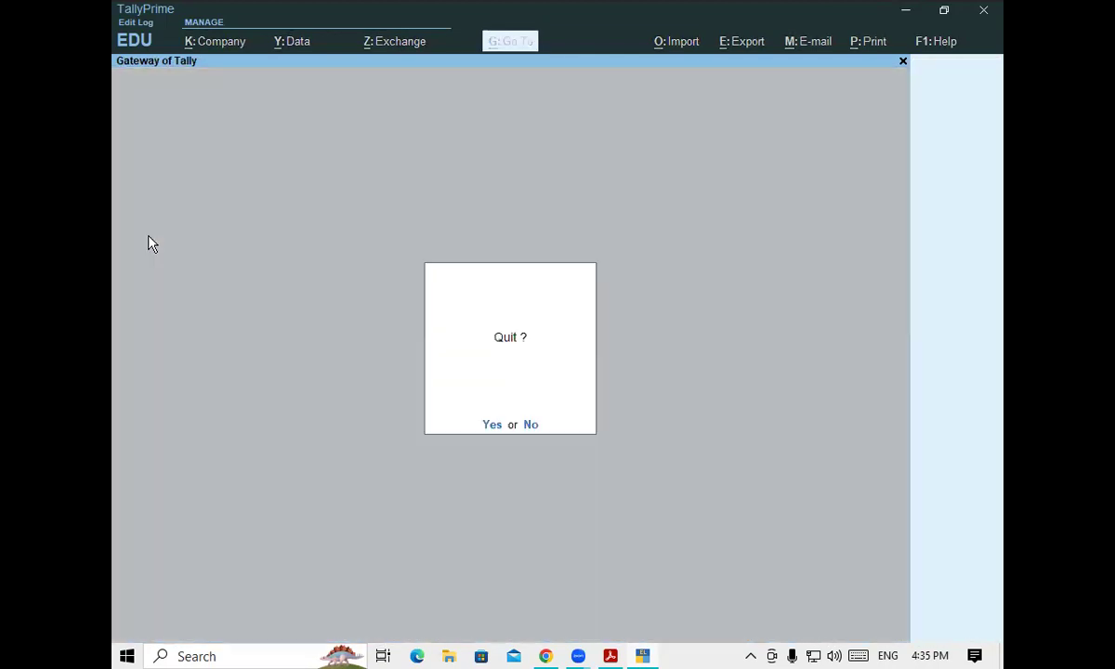
key(n)
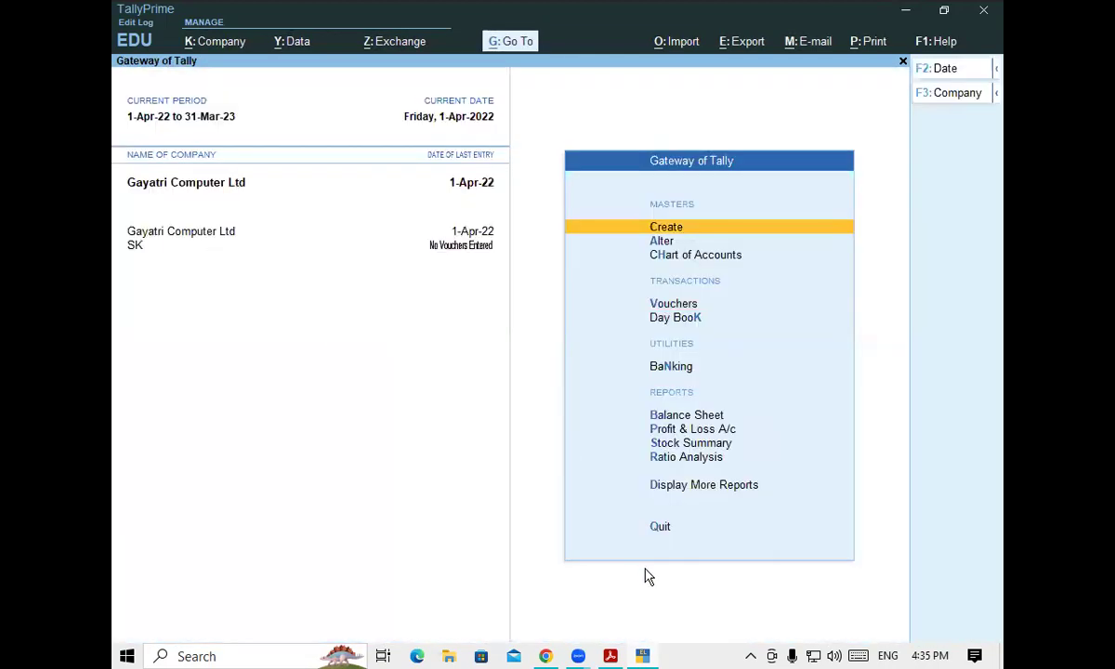